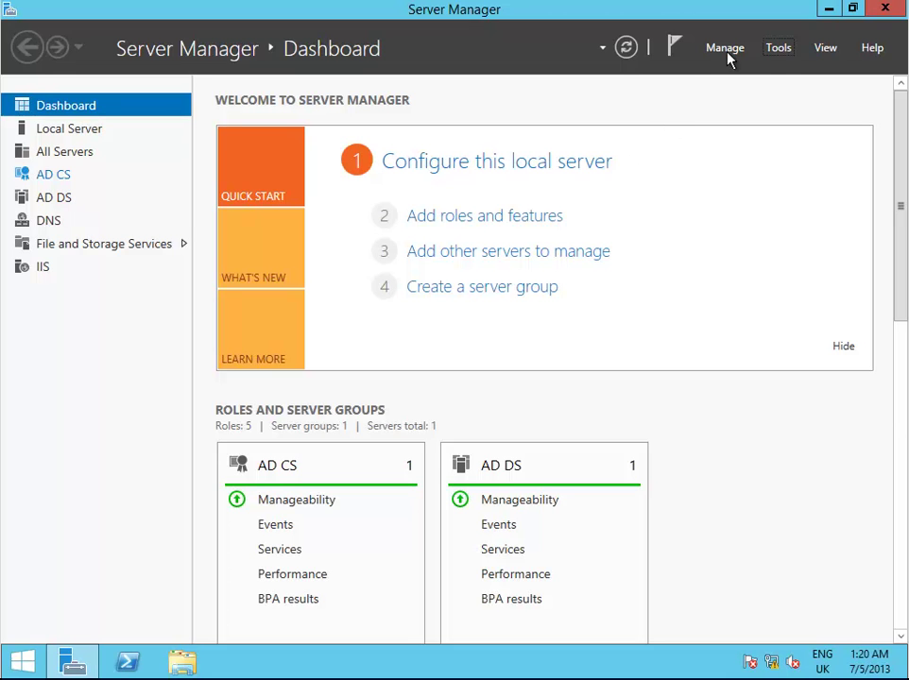
Launch Certification Authority and list contoso-DC2-CA's certificate templates, such as Web Server and Computer
click(778, 49)
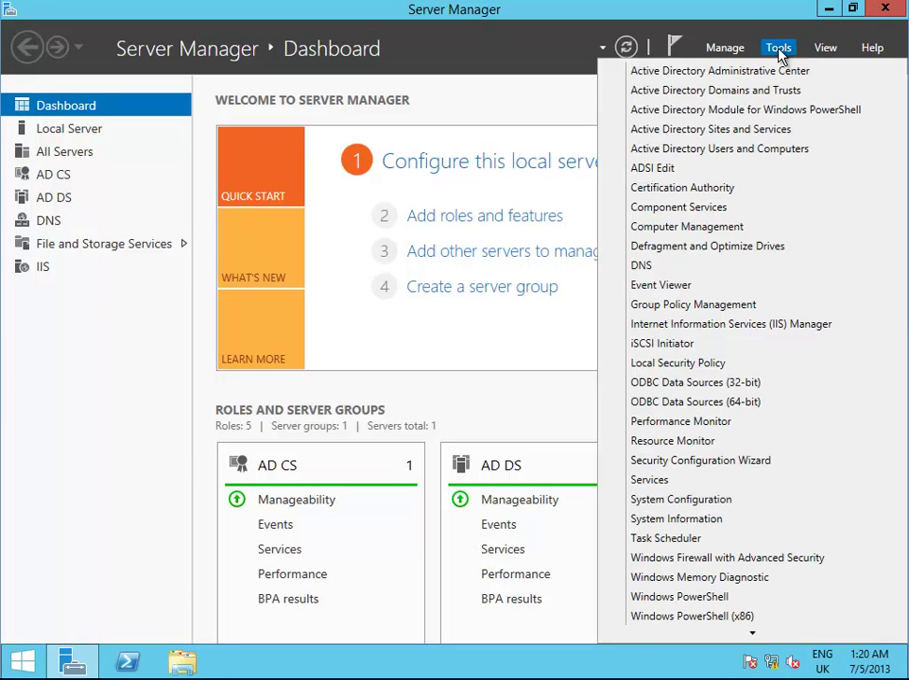
click(723, 192)
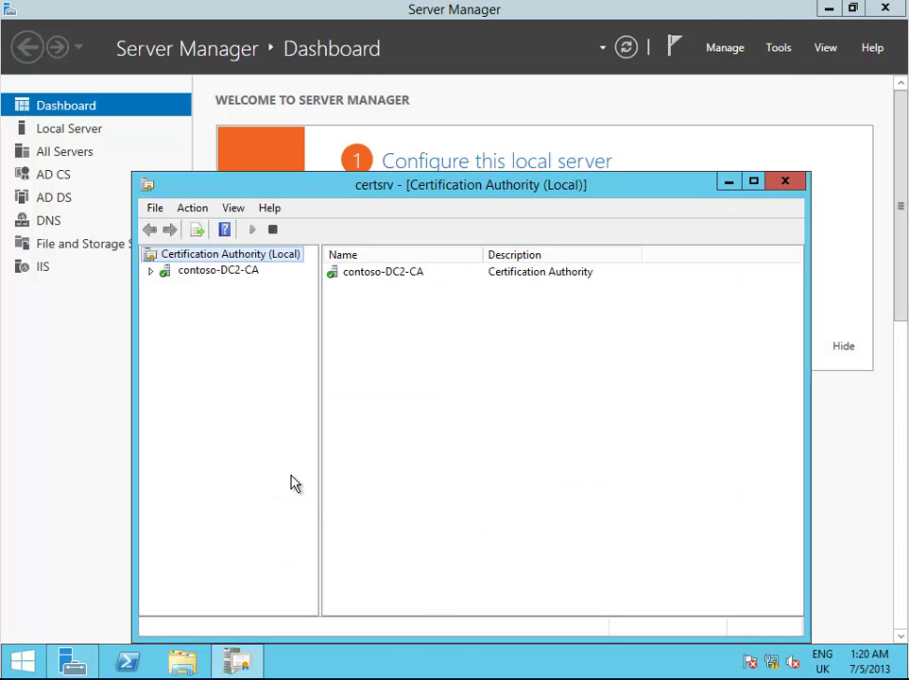
click(153, 273)
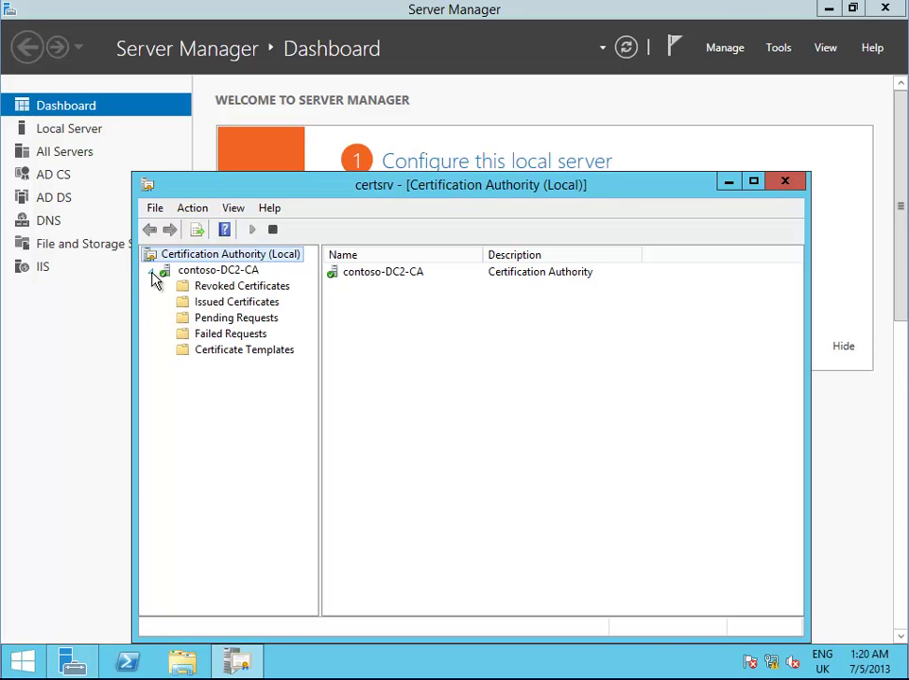
click(279, 352)
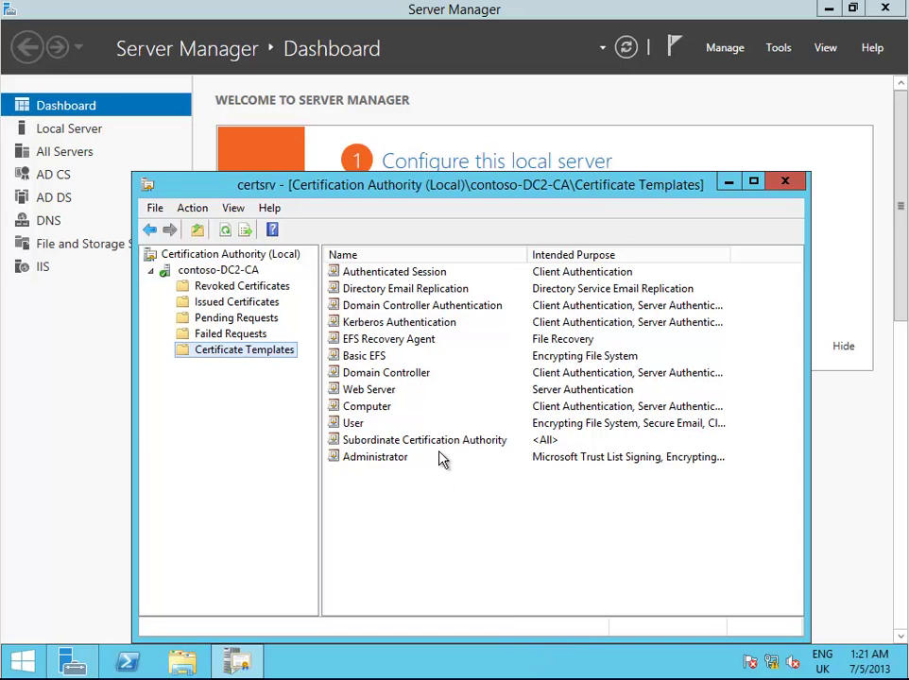
Open the Certificate Templates Console through Manage and bring up the Web Server template's options
right_click(280, 356)
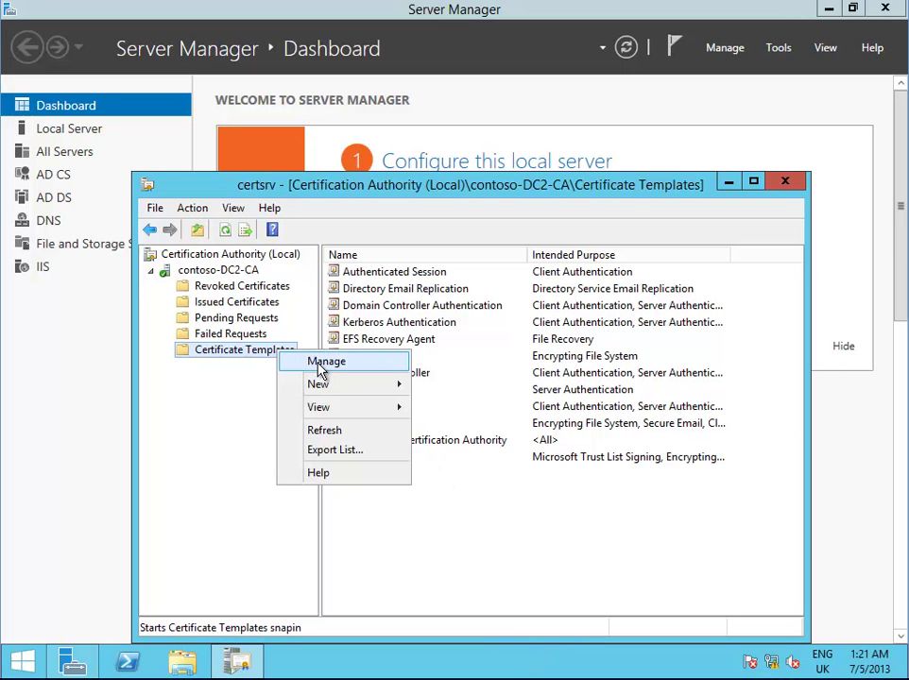
click(318, 364)
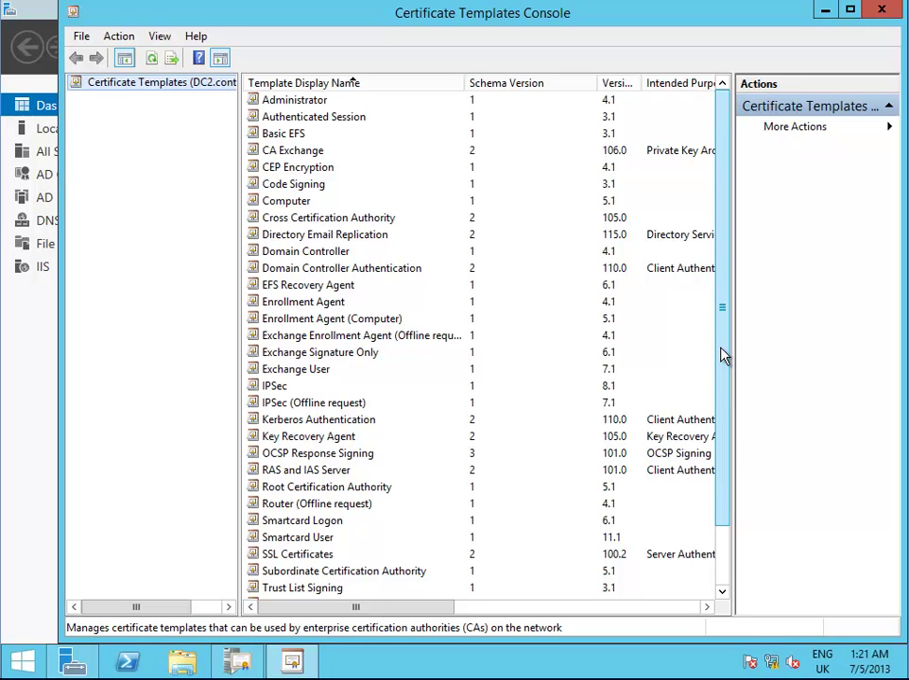
drag(723, 356, 730, 442)
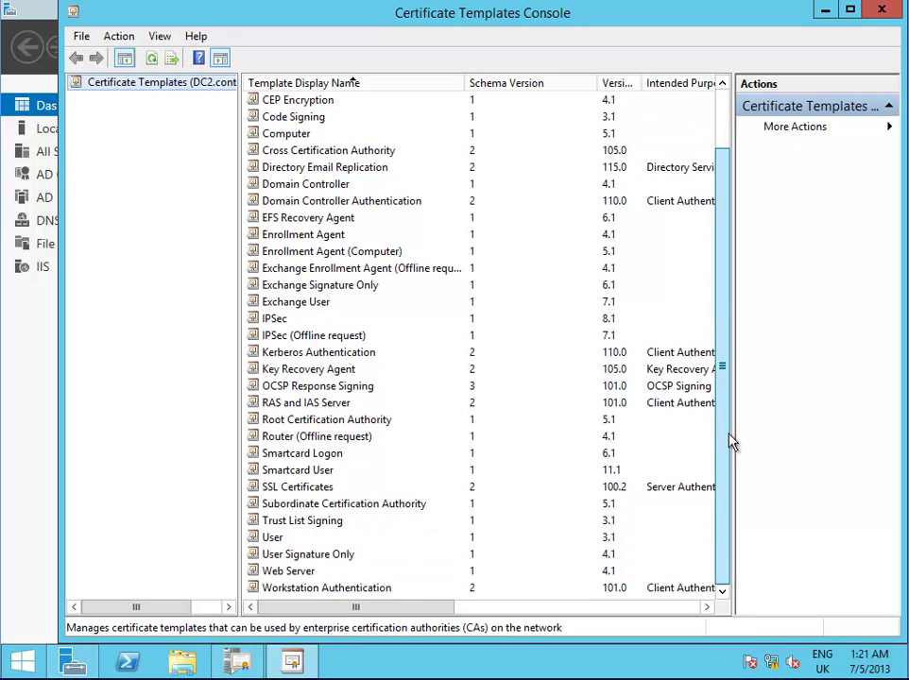
click(301, 572)
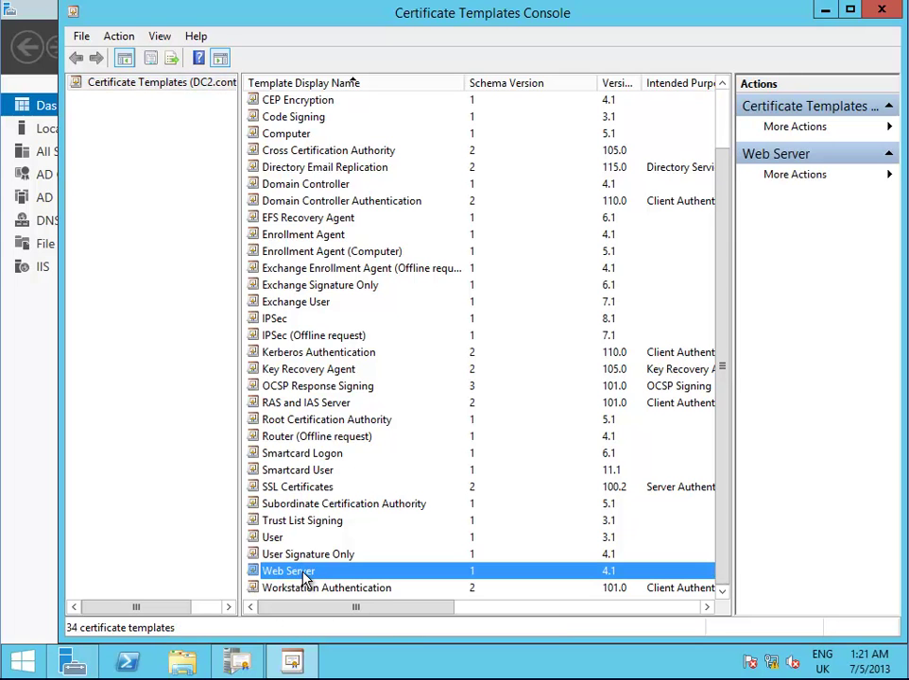
right_click(304, 579)
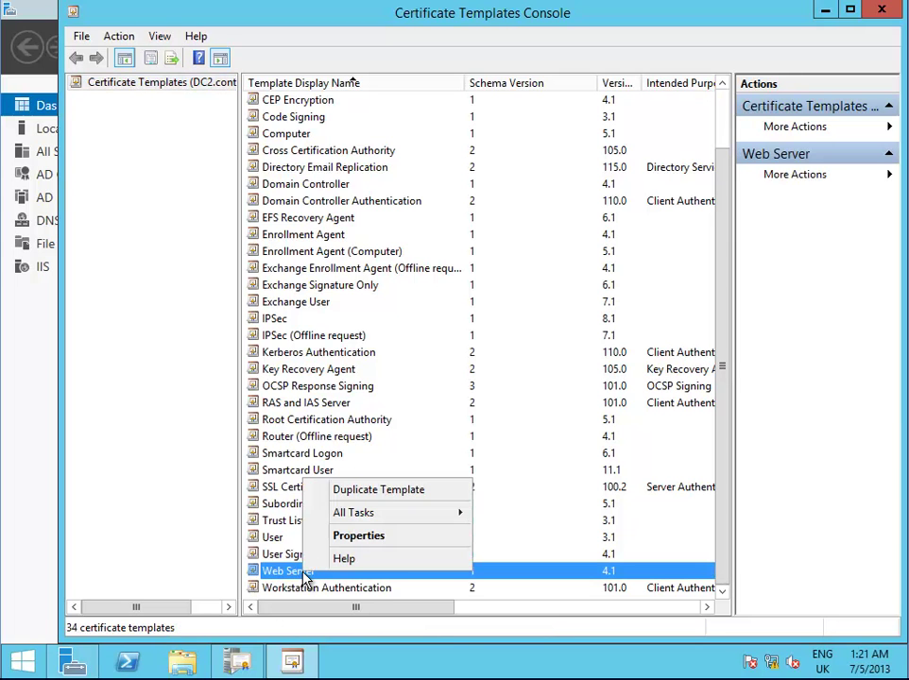
Duplicate the Web Server template and start adding an account to its security permissions
click(394, 493)
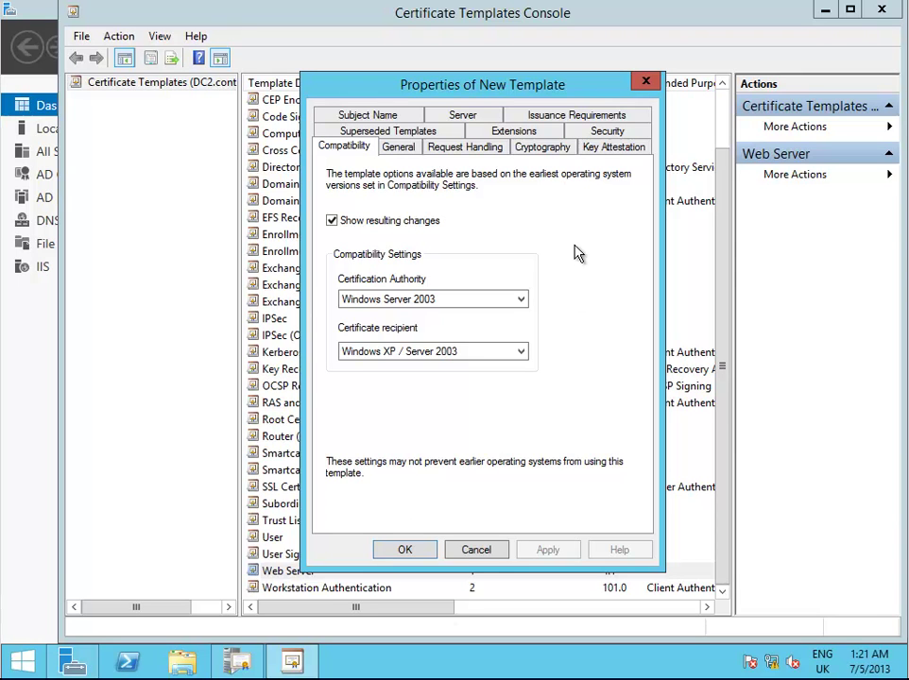
click(610, 132)
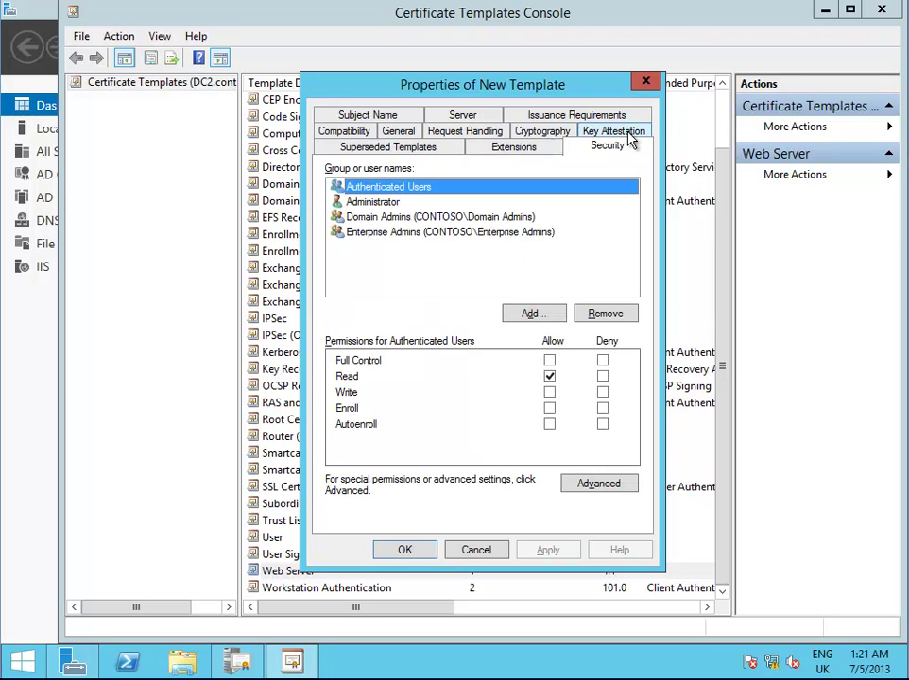
click(532, 314)
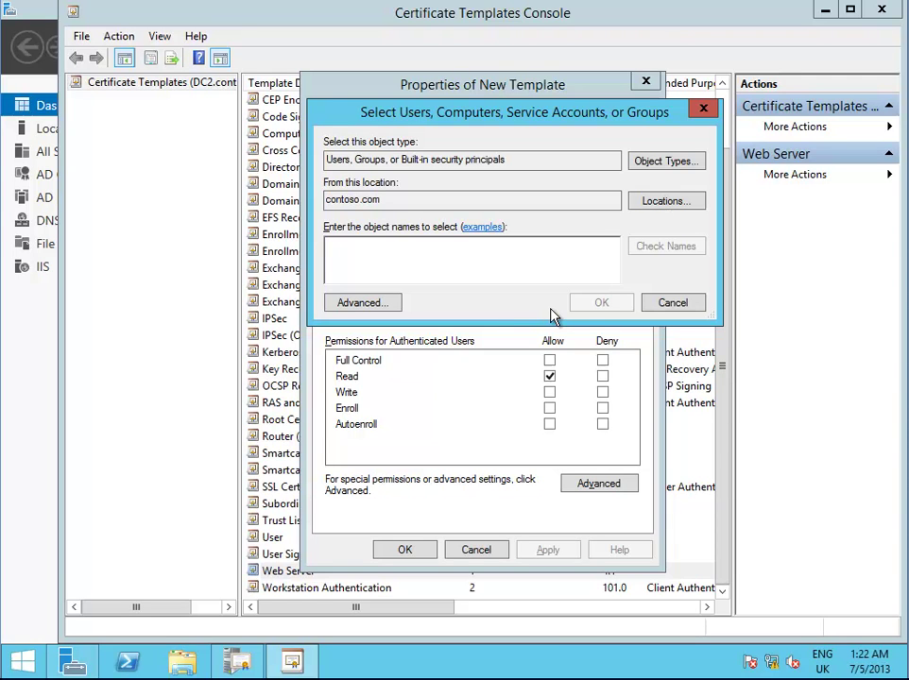
In the advanced account search, limit object types to Computers only
click(387, 306)
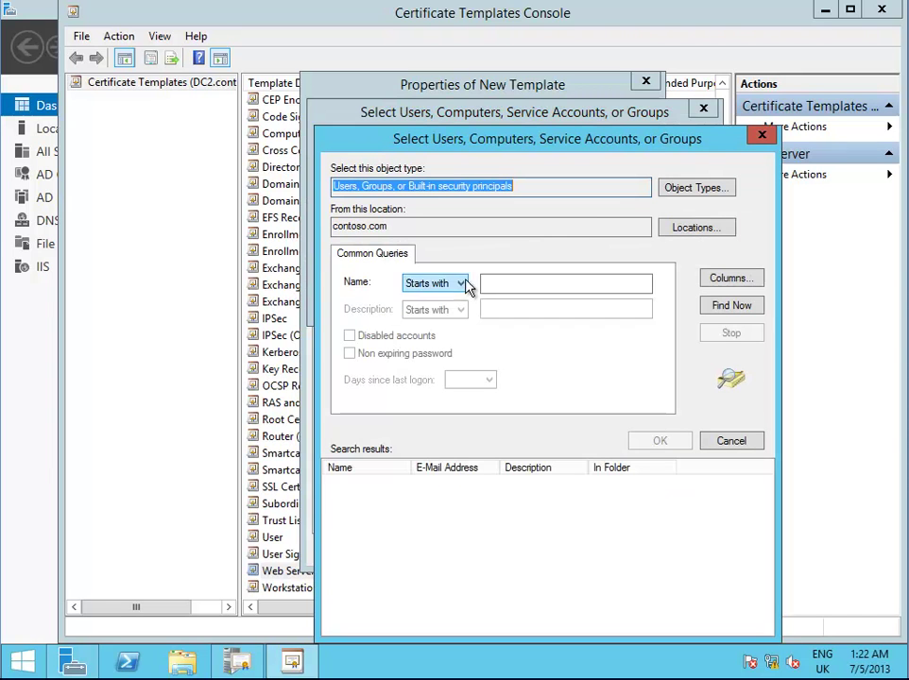
click(702, 189)
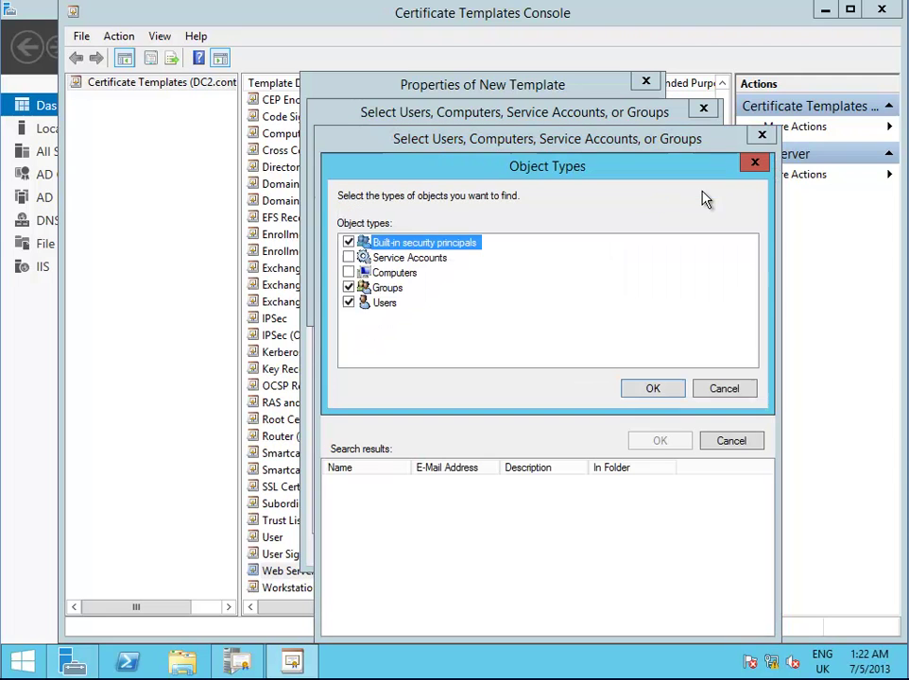
click(348, 243)
click(348, 273)
click(349, 287)
click(349, 302)
click(653, 387)
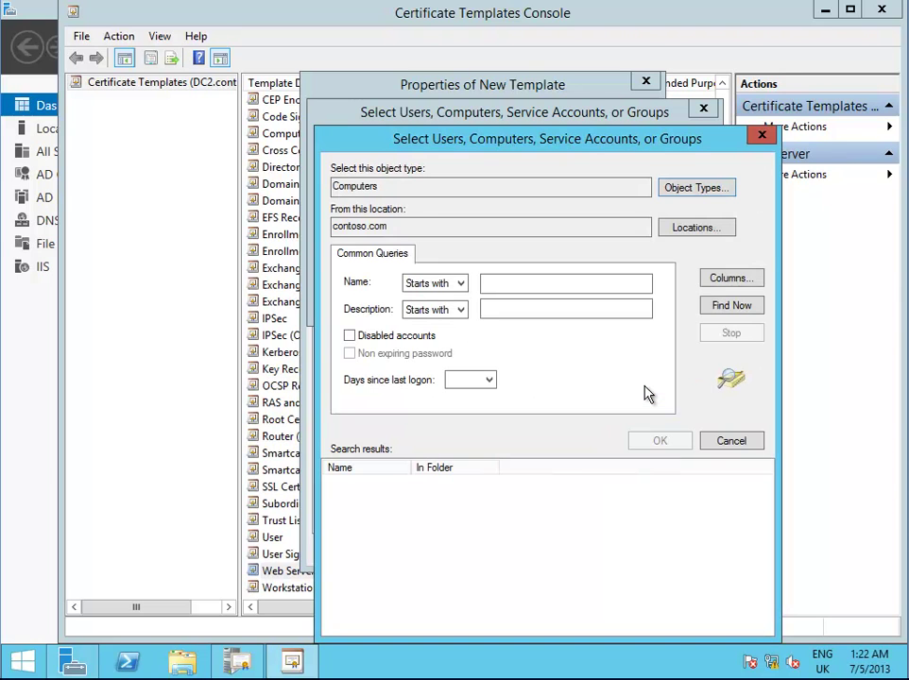
Find computer accounts in contoso.com and choose FILESERVER
click(760, 307)
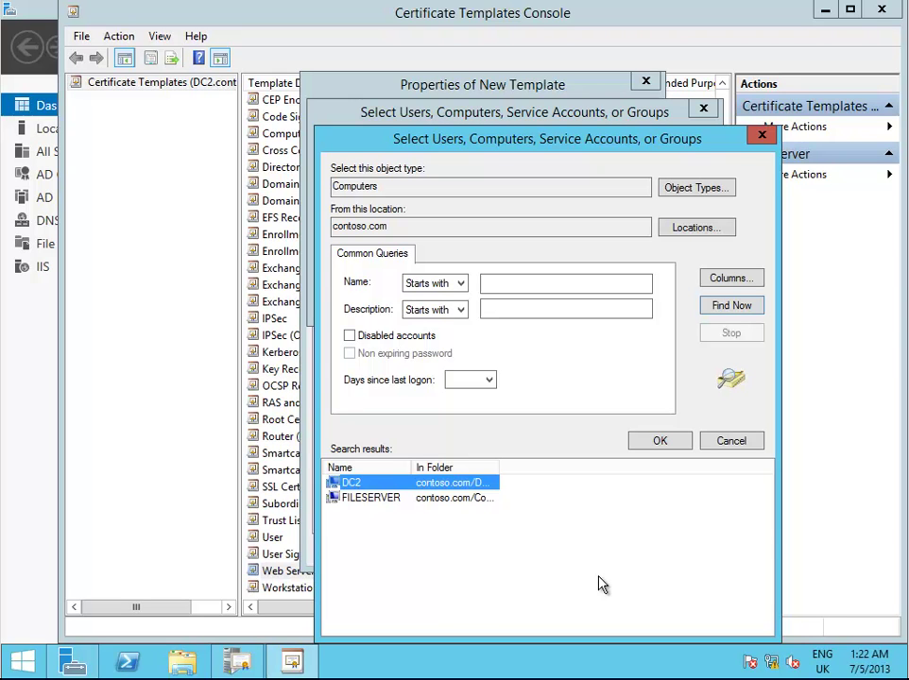
click(385, 501)
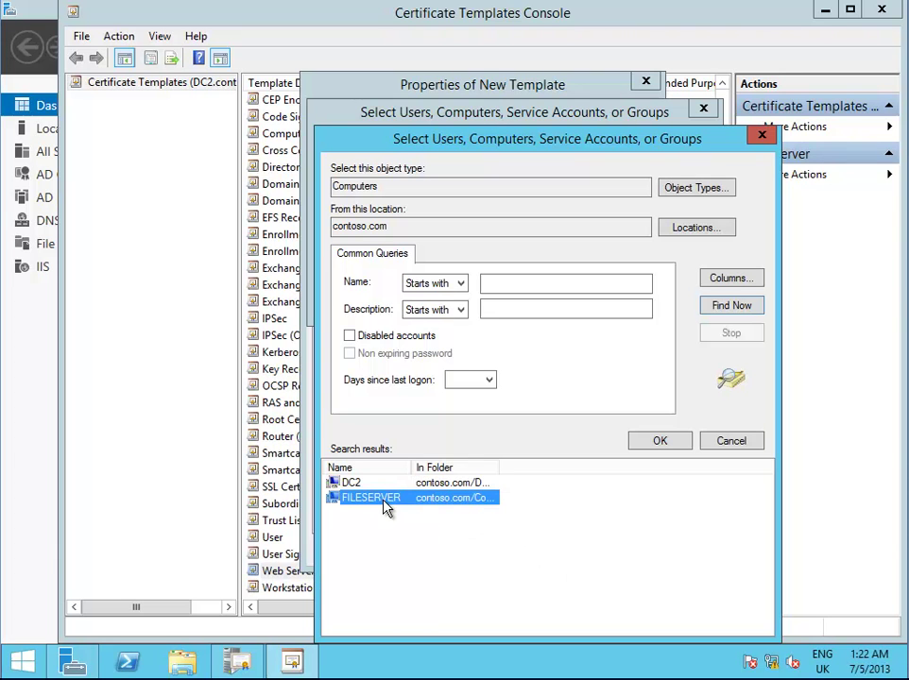
click(652, 441)
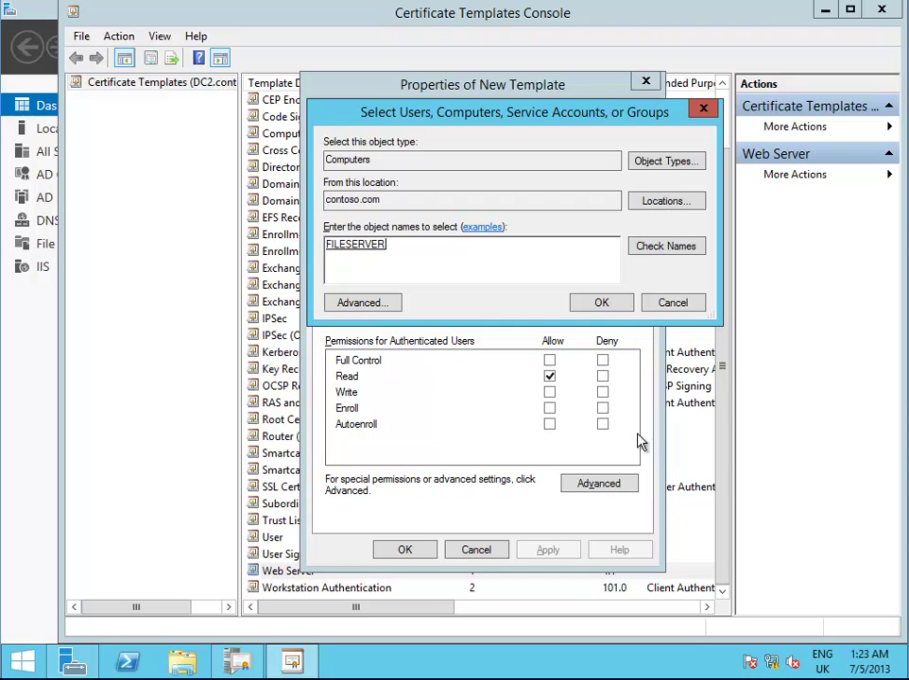
Add FILESERVER with Allow Enroll, check Domain Admins, and review the cryptography settings (2048-bit minimum key)
click(608, 306)
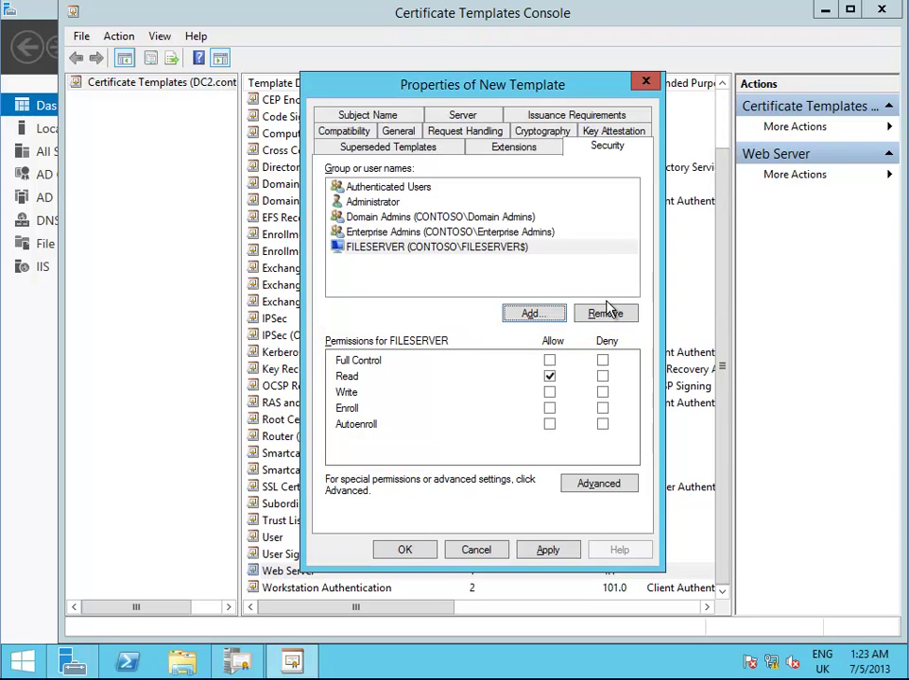
click(551, 411)
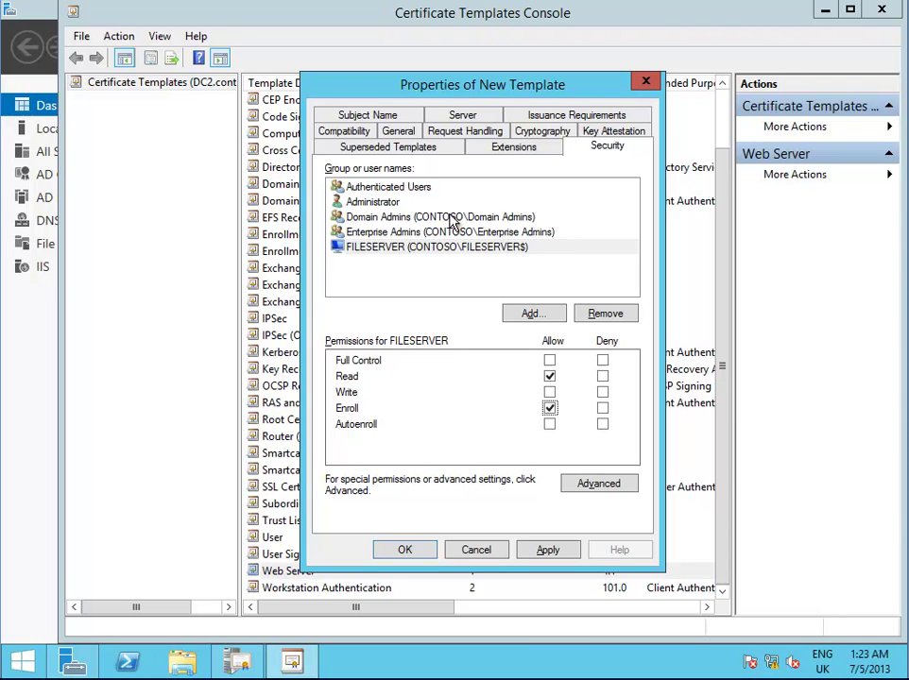
click(452, 219)
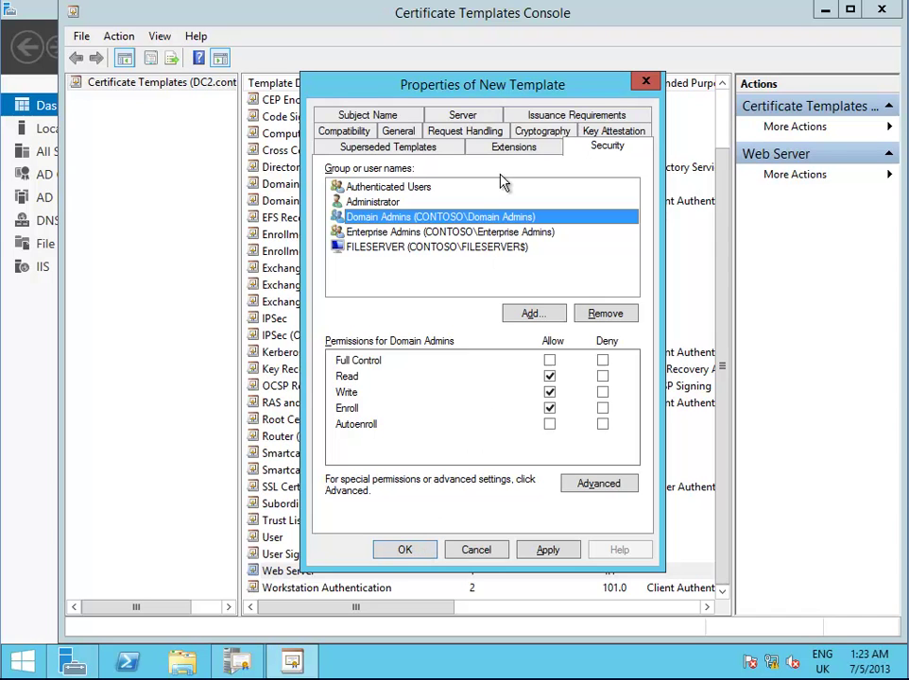
click(546, 134)
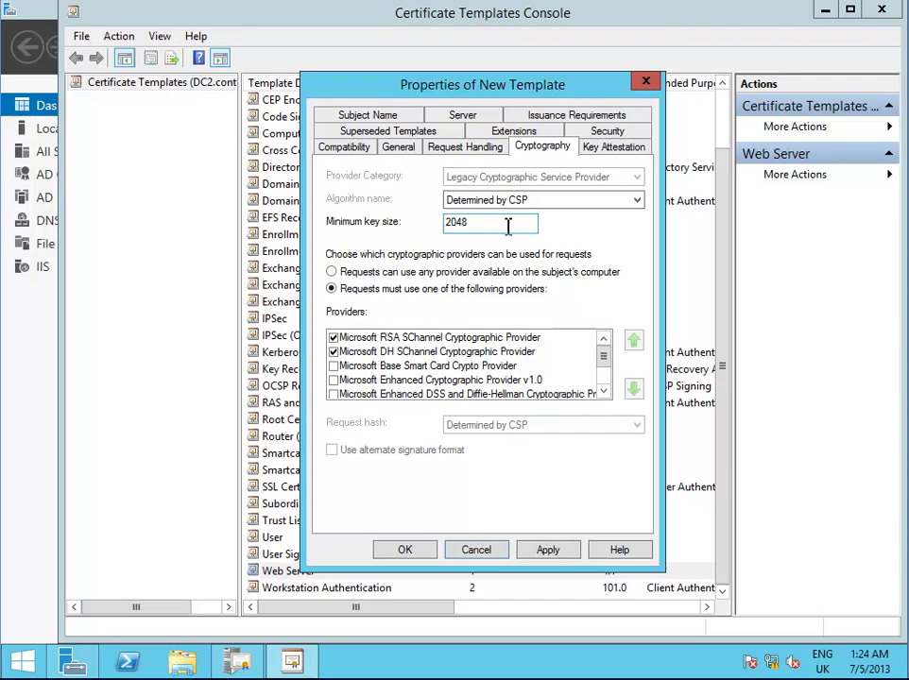
Enter 'SSL Certificate' as the template display name on the General tab
click(401, 149)
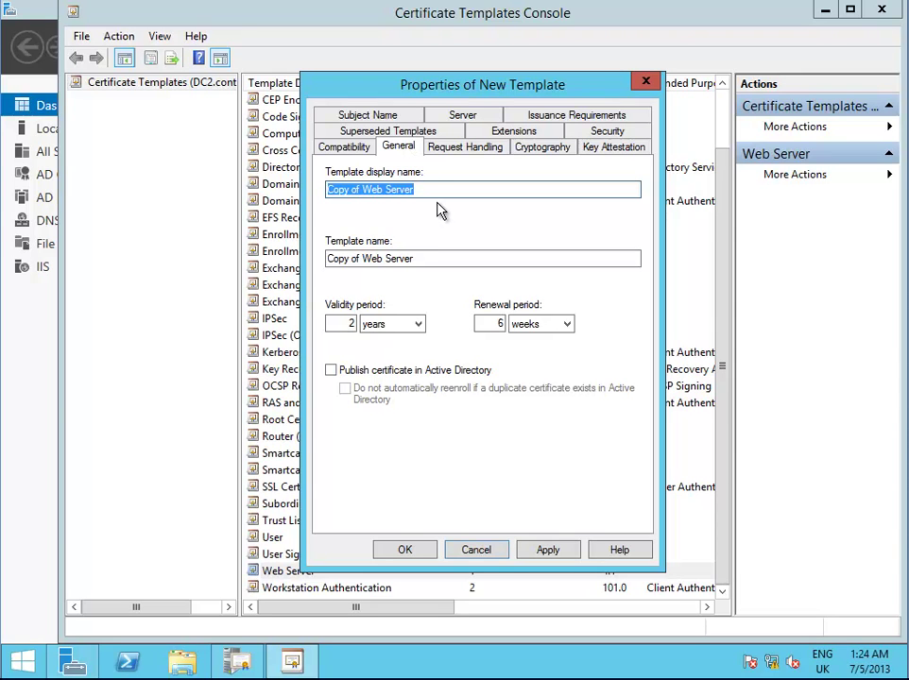
text(S)
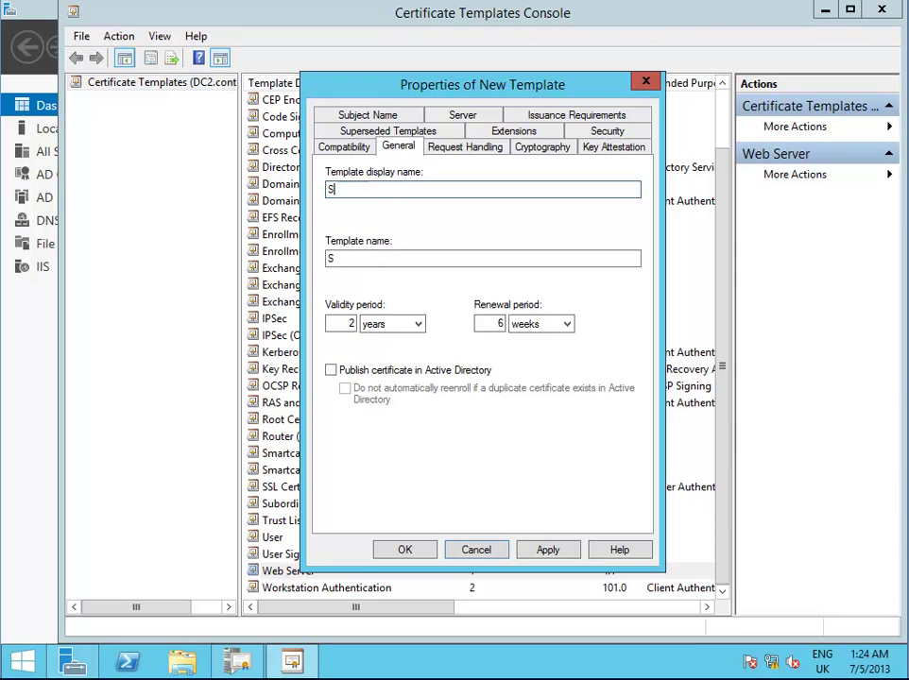
text(SL Certificate)
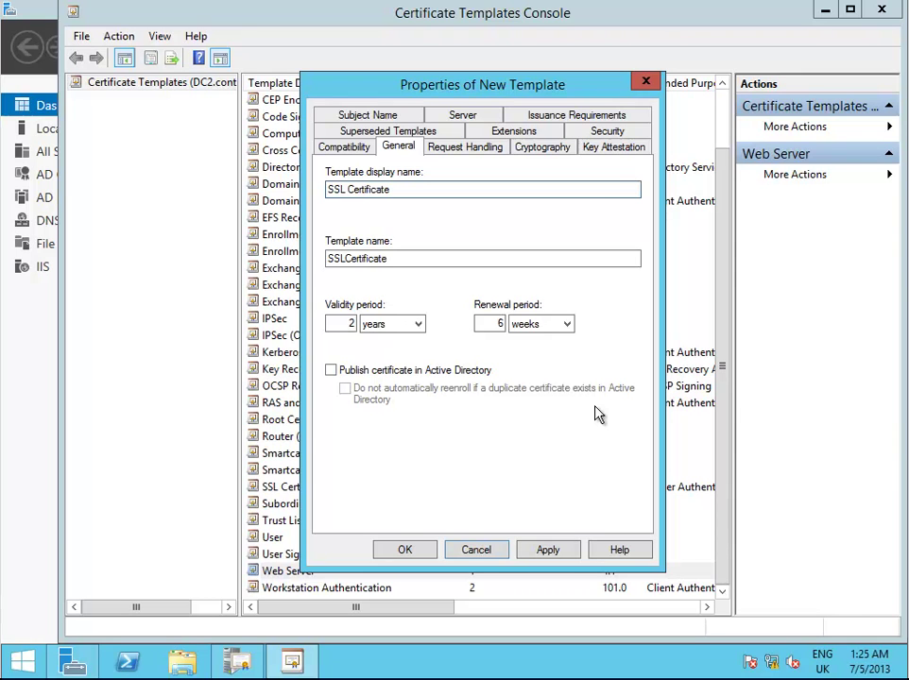
click(396, 116)
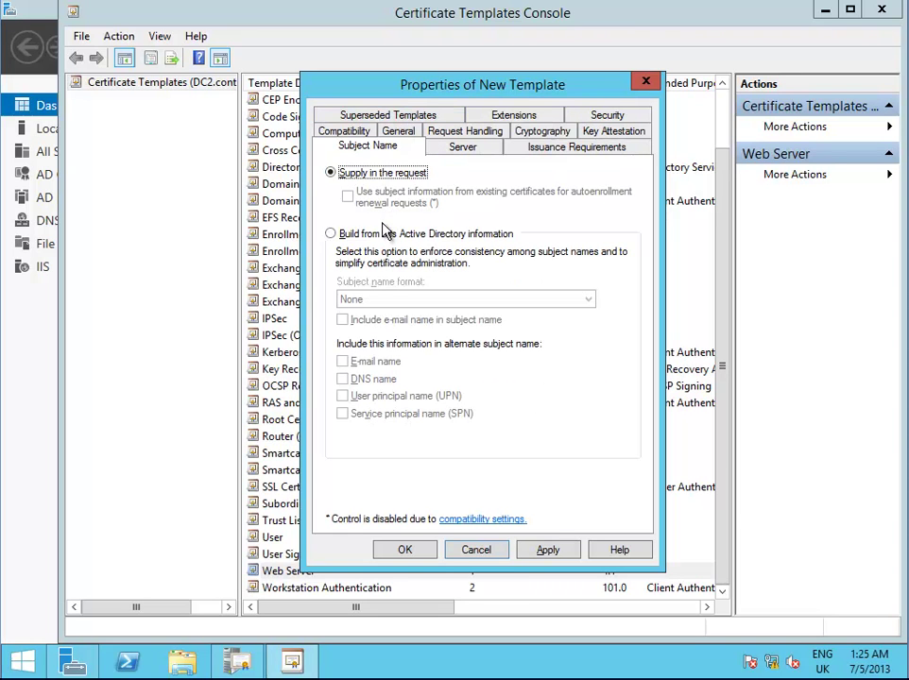
Build the subject from Active Directory as Common name with DNS name instead of UPN, and save
click(331, 234)
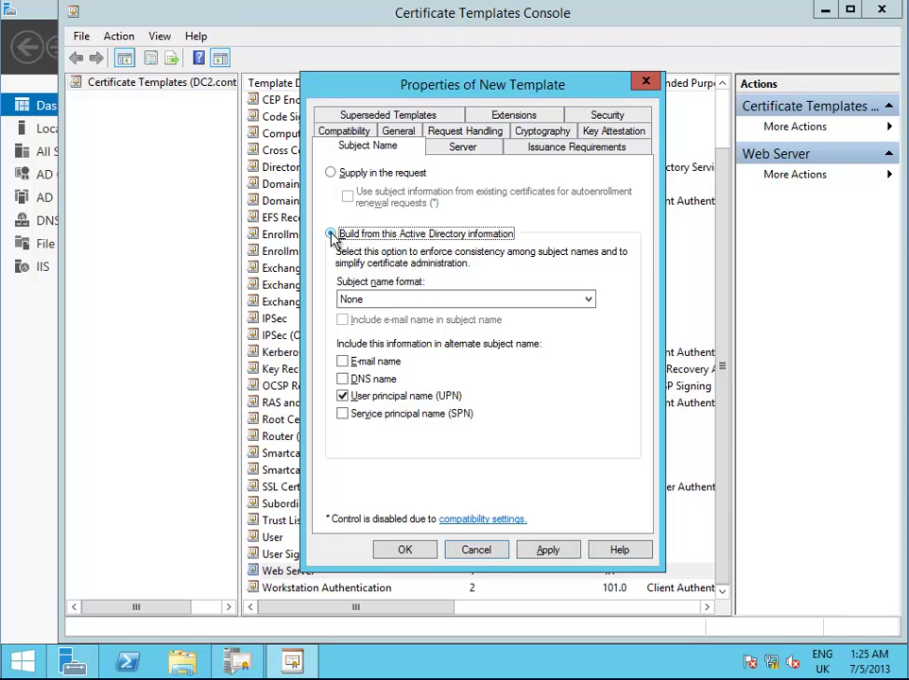
click(588, 300)
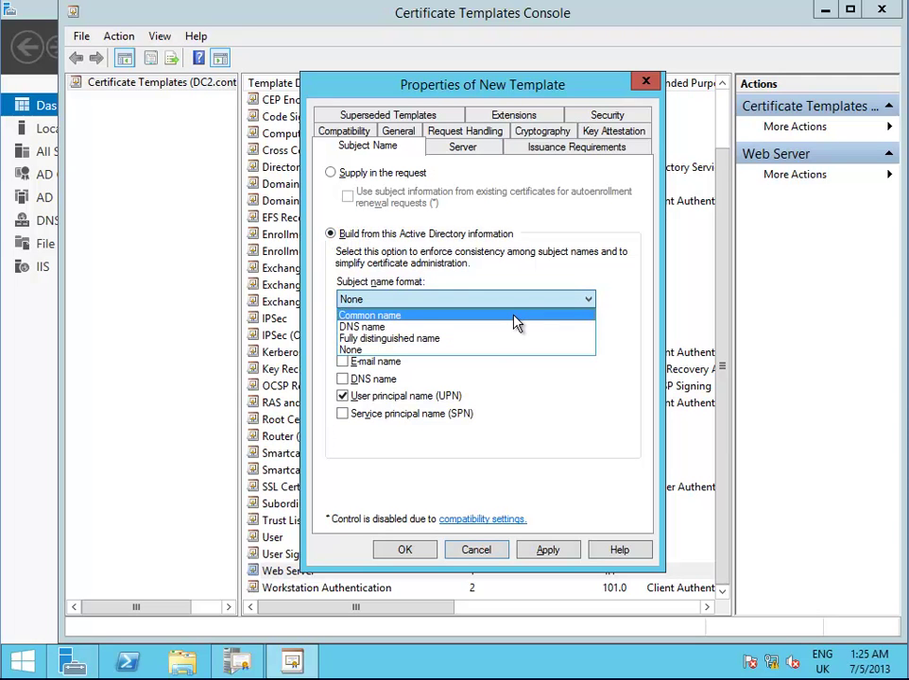
click(515, 315)
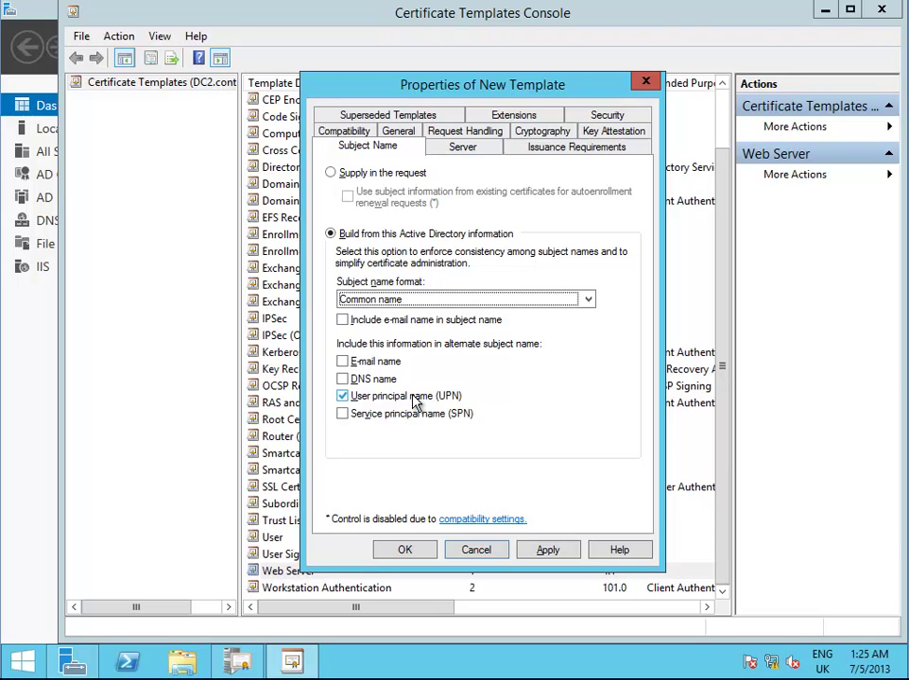
click(344, 381)
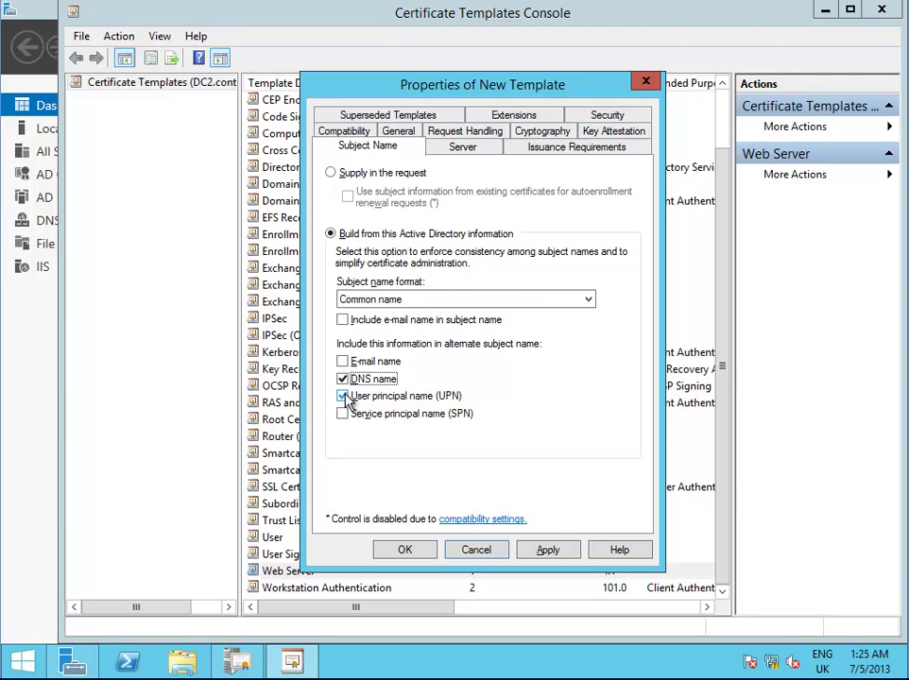
click(344, 398)
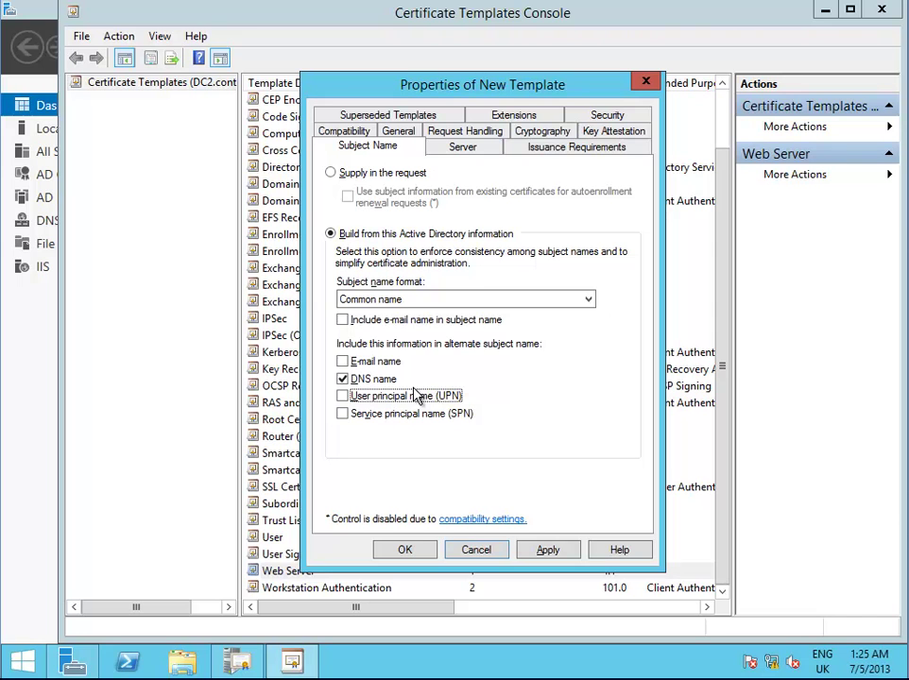
click(405, 551)
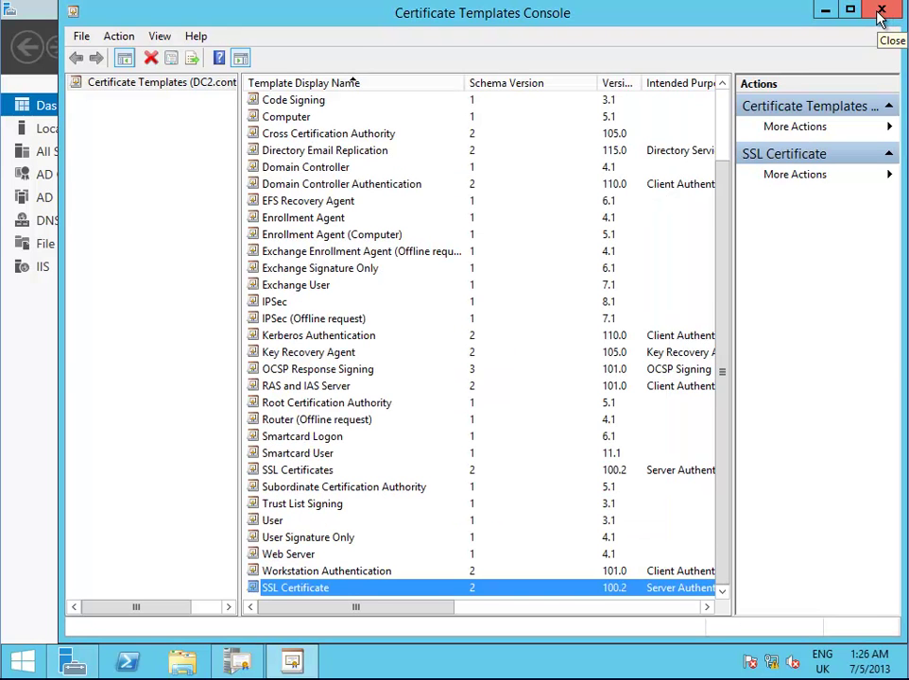
Publish the SSL Certificate template as a Certificate Template to Issue, then close both consoles
click(880, 12)
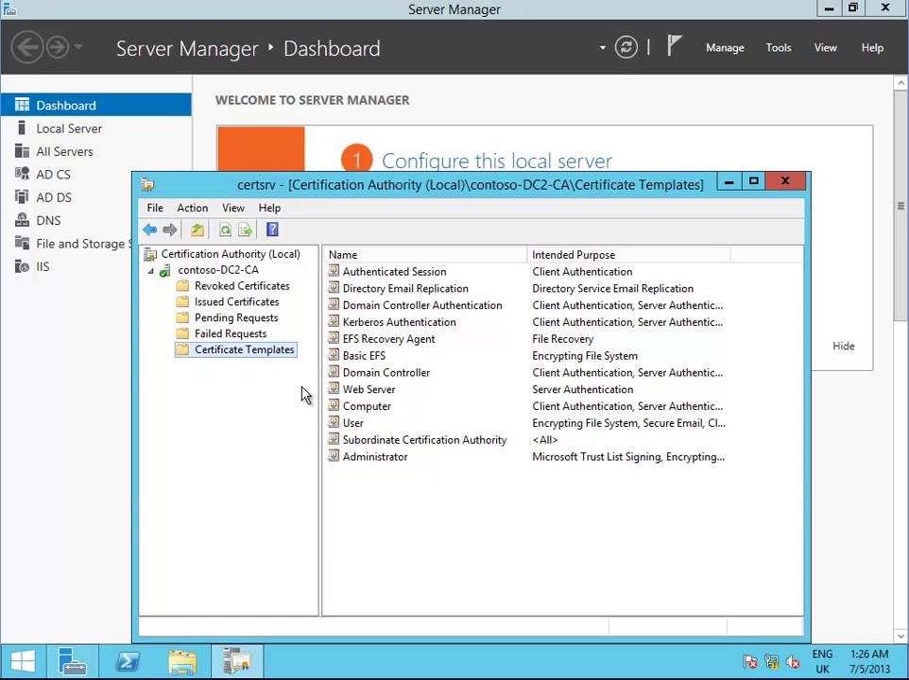
right_click(238, 357)
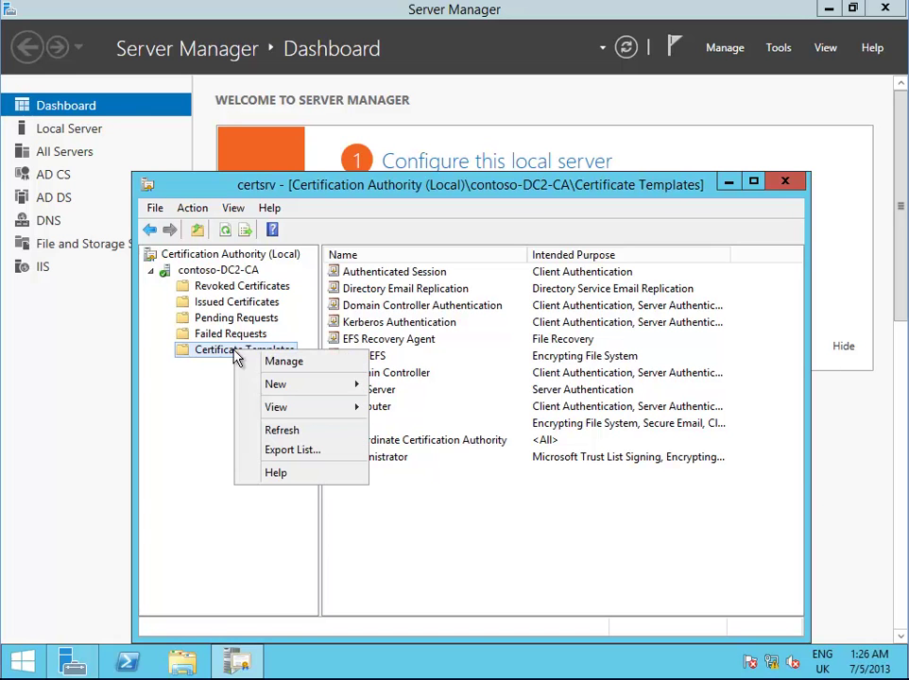
mouse_move(294, 385)
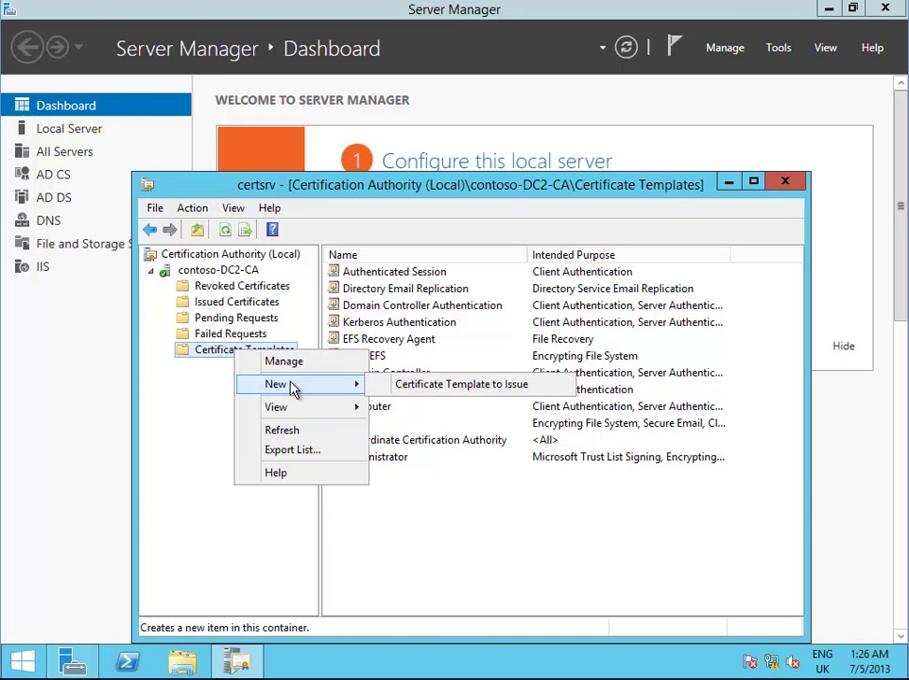
click(416, 387)
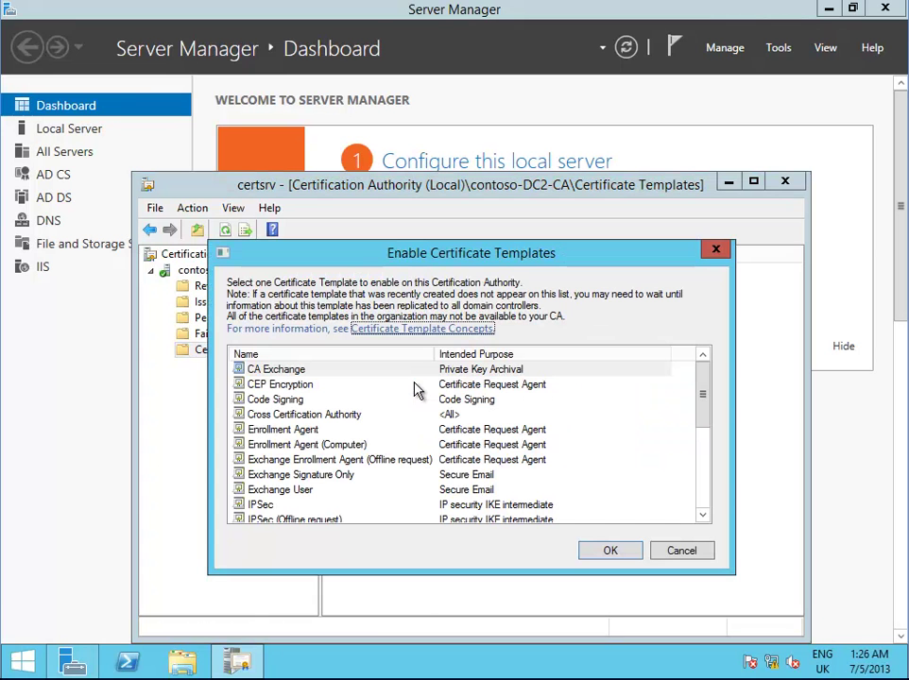
drag(709, 414, 704, 481)
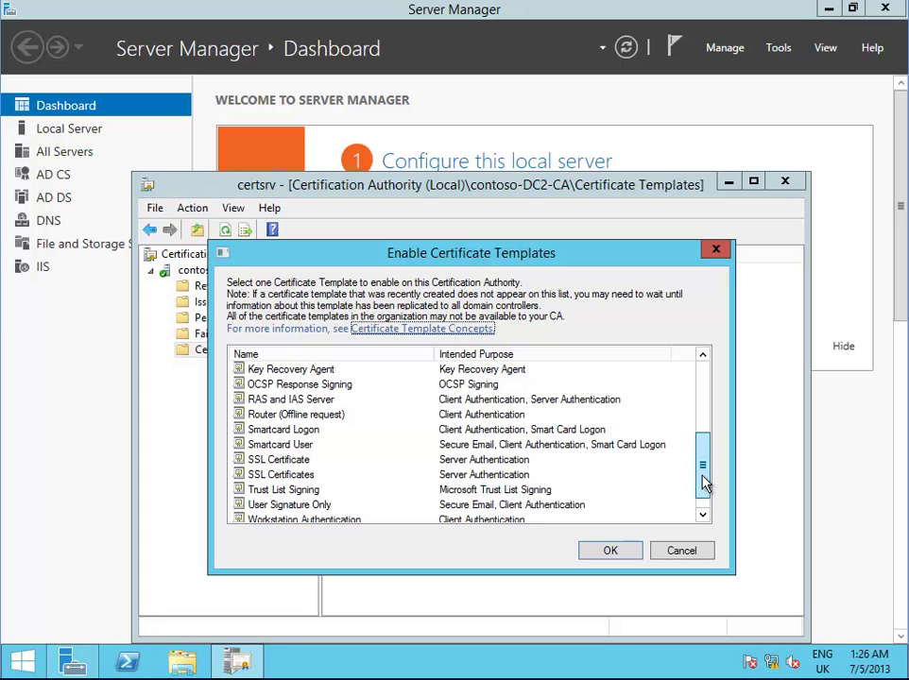
click(312, 460)
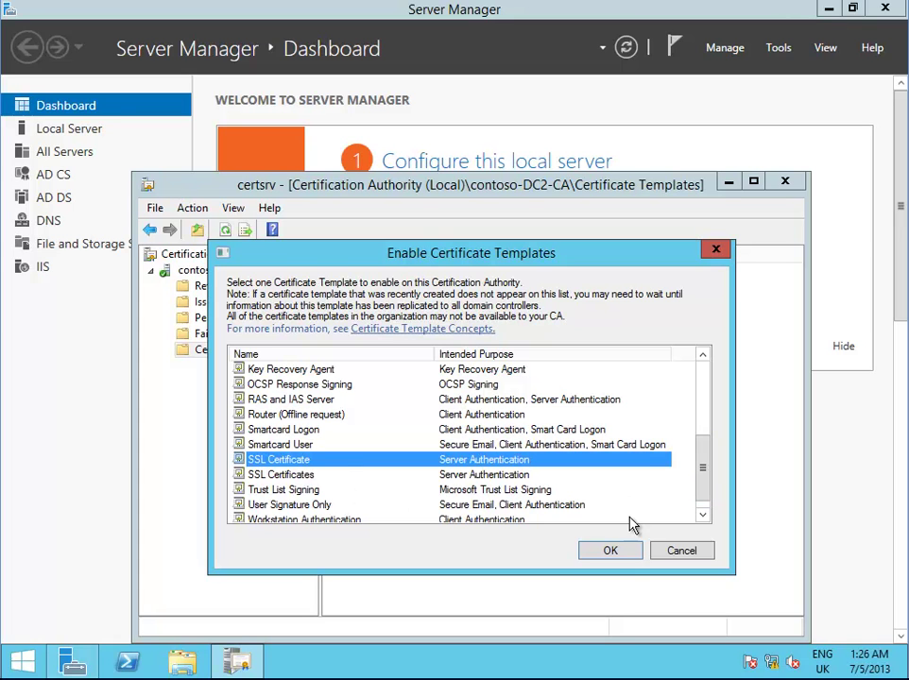
click(611, 552)
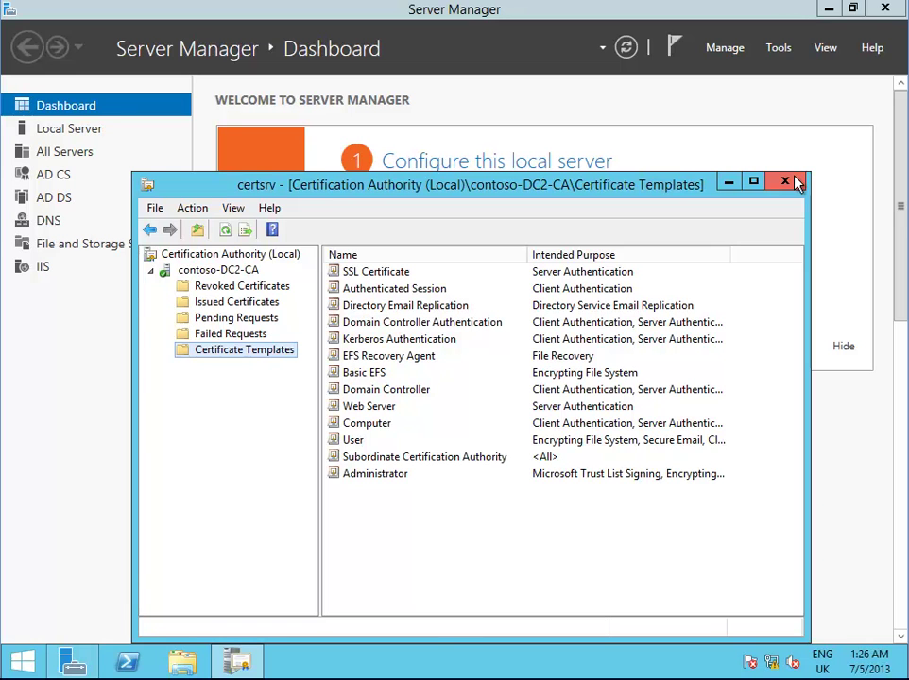
click(785, 181)
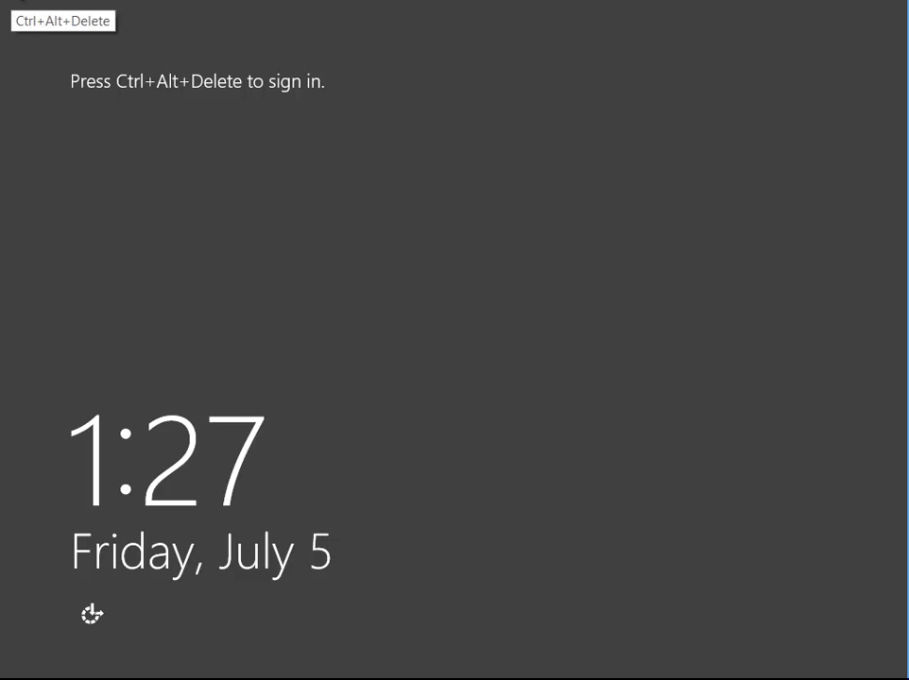
Sign in as Other user with the domain administrator account name and password
click(14, 2)
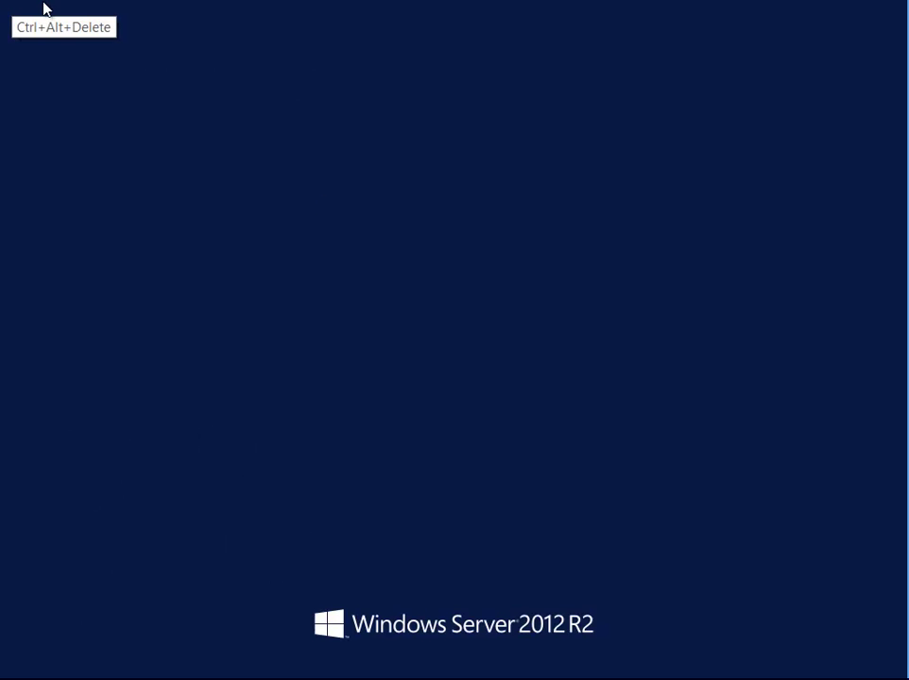
click(179, 177)
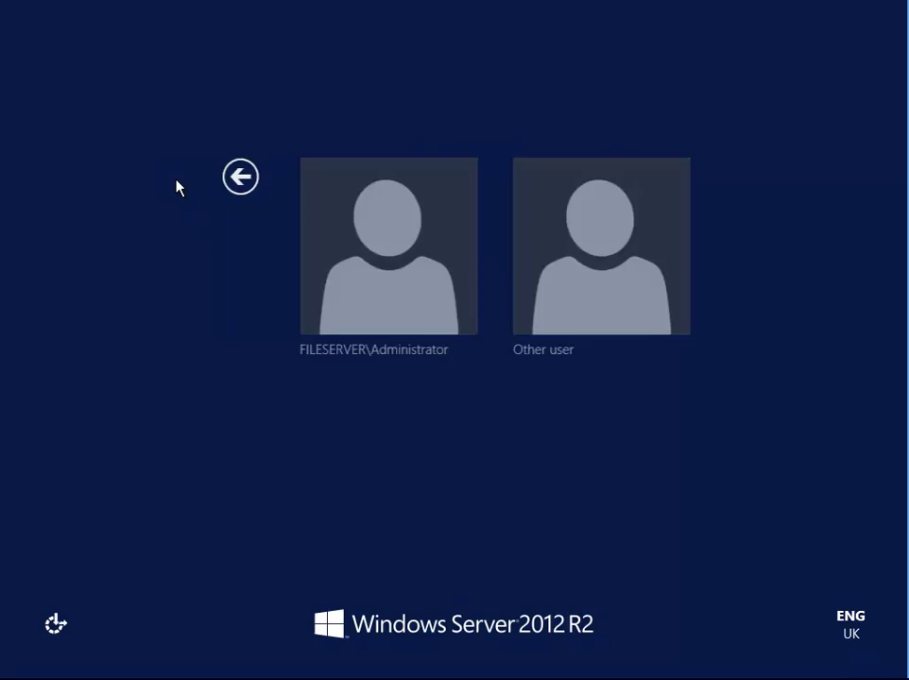
click(524, 314)
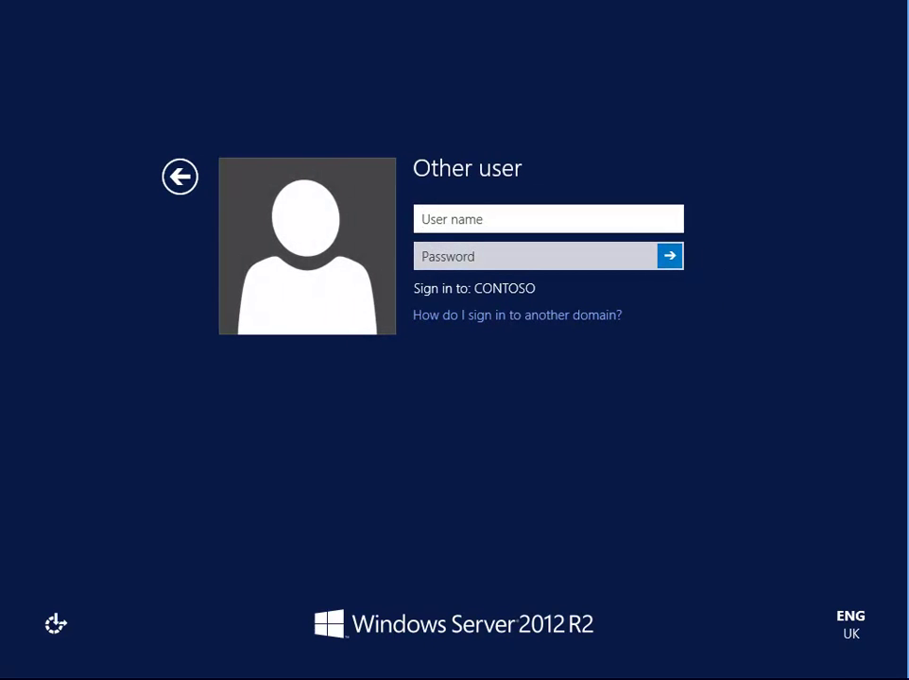
text(admini)
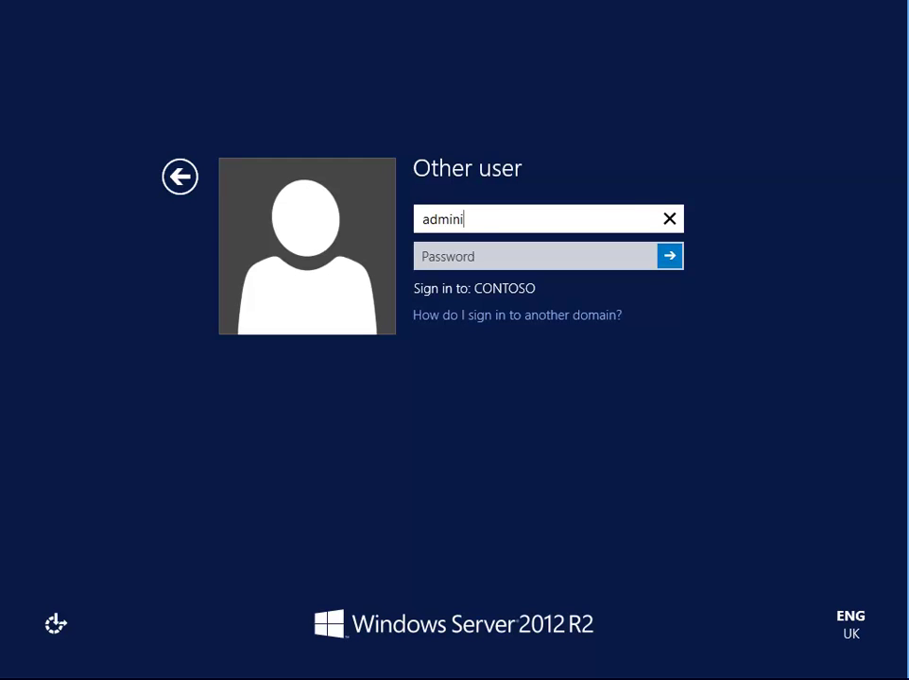
text(strator)
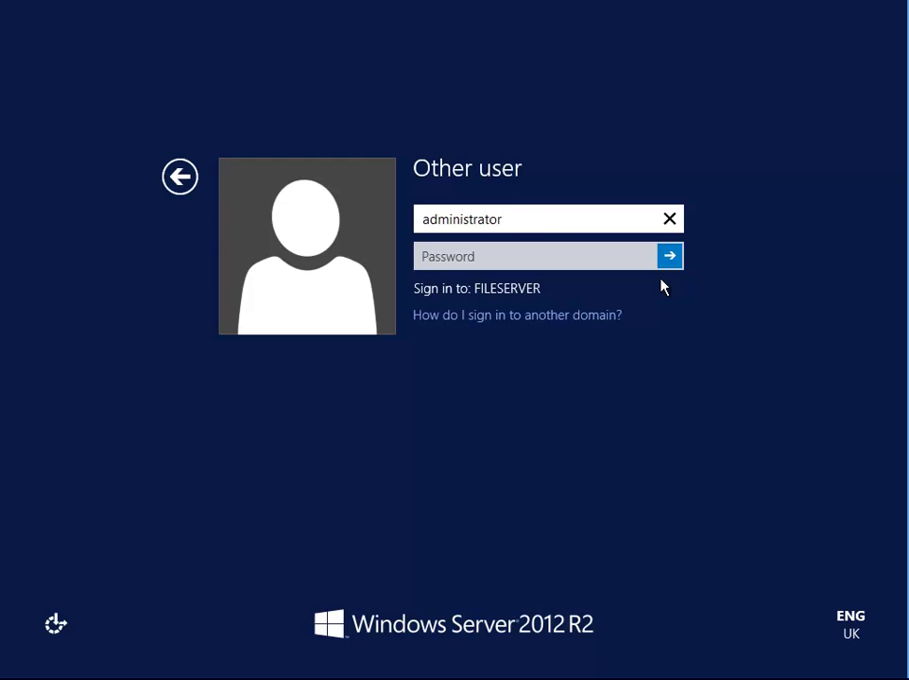
text(@contoso)
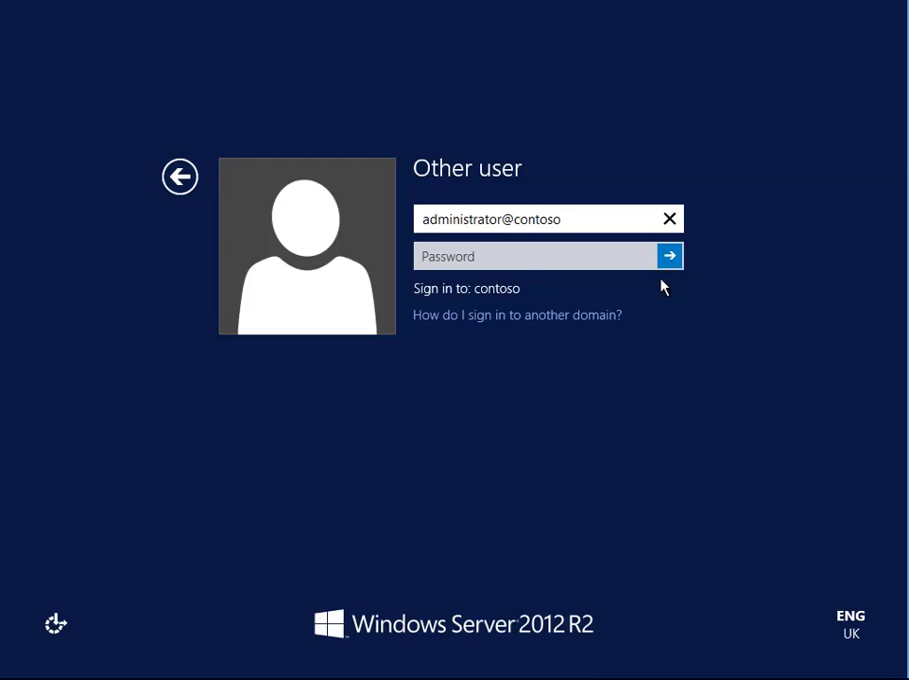
text(.com)
click(468, 256)
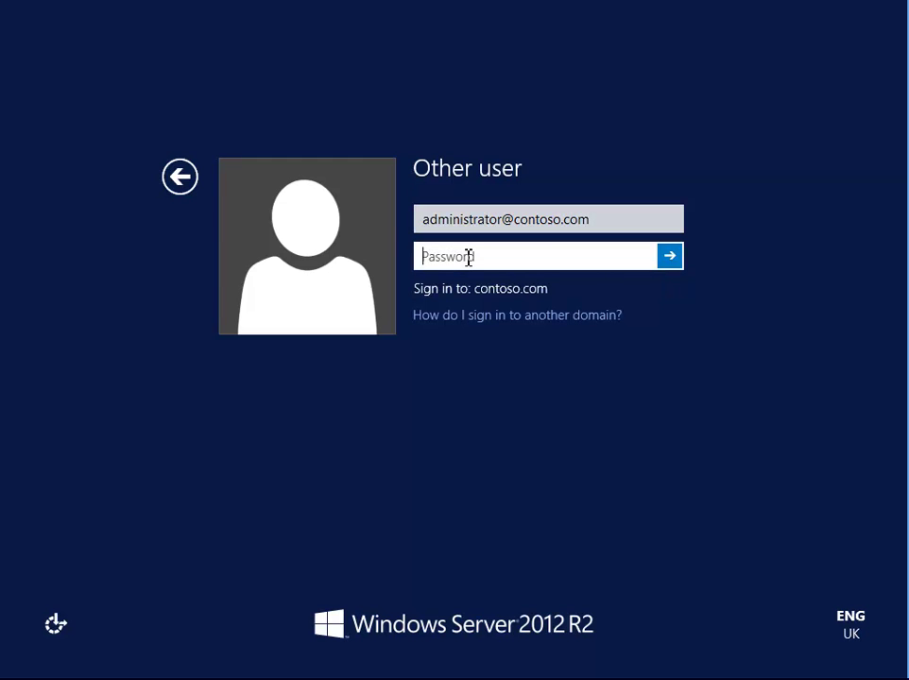
text(••••••••)
click(673, 258)
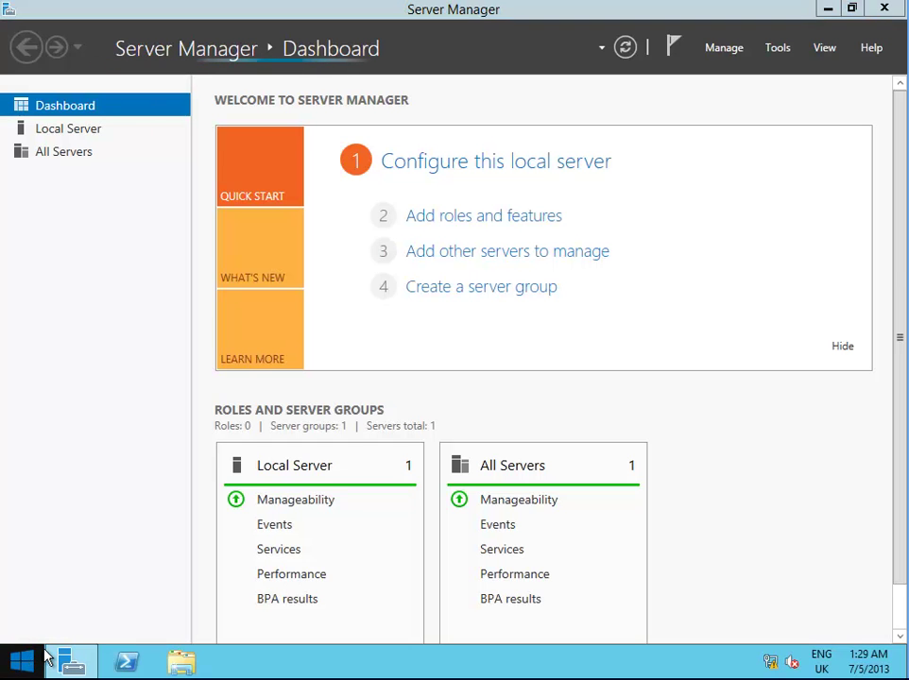
Run mmc from the Start menu's Run dialog to launch an empty Console1
right_click(31, 665)
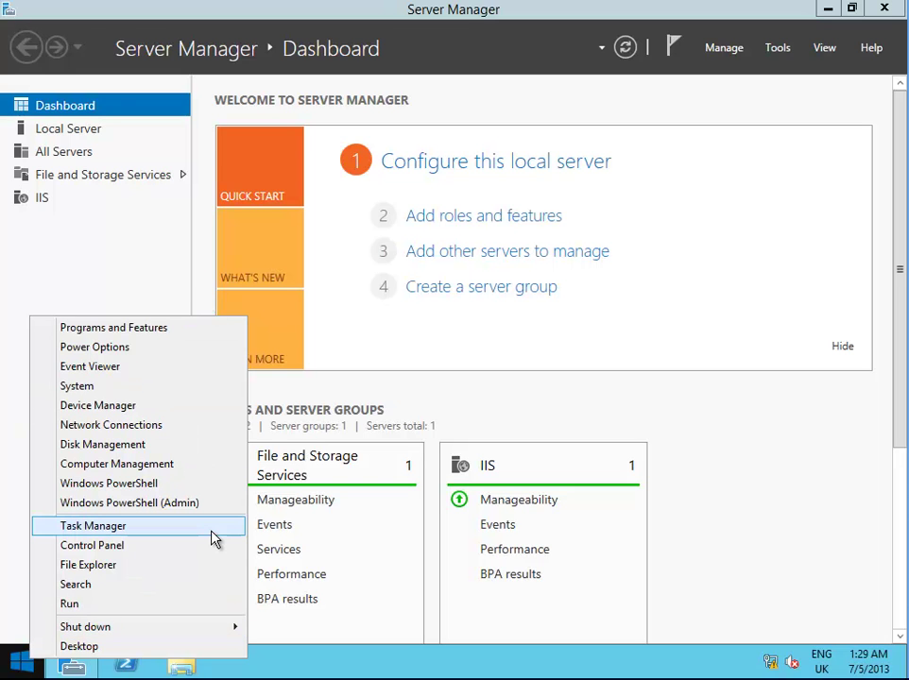
click(181, 612)
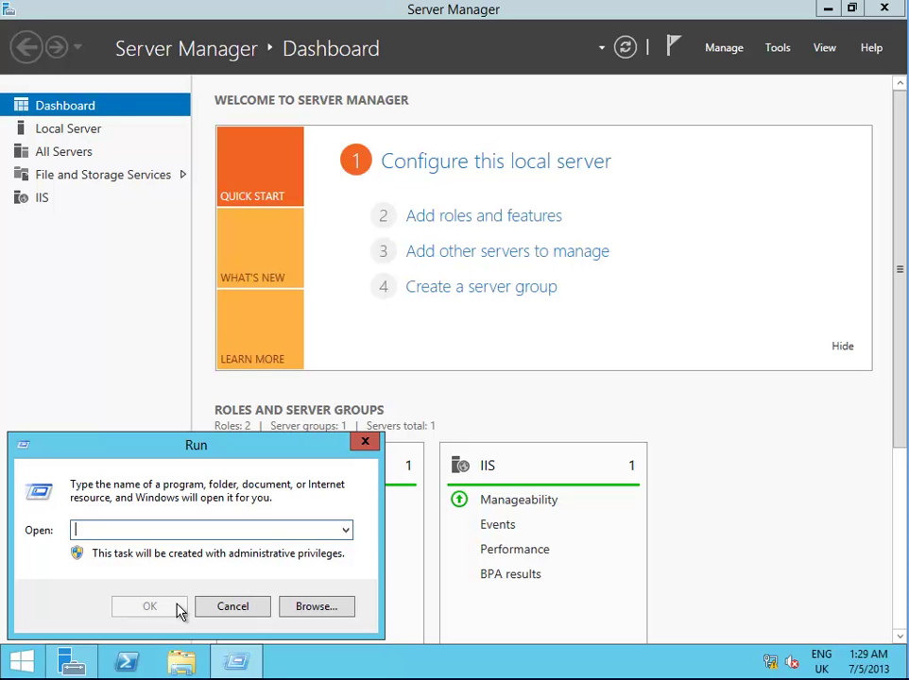
text(mmc)
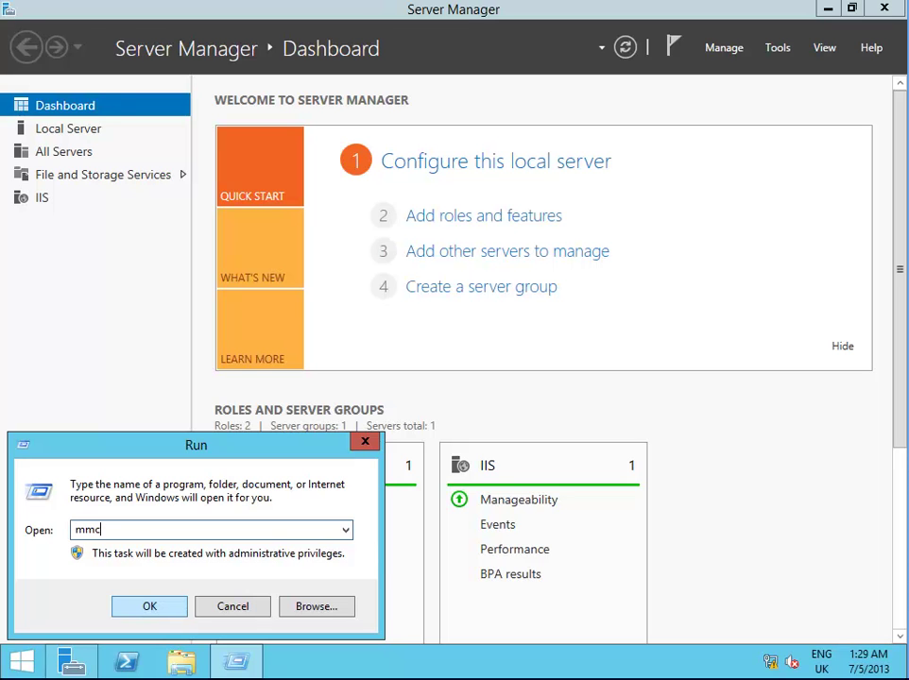
key(Return)
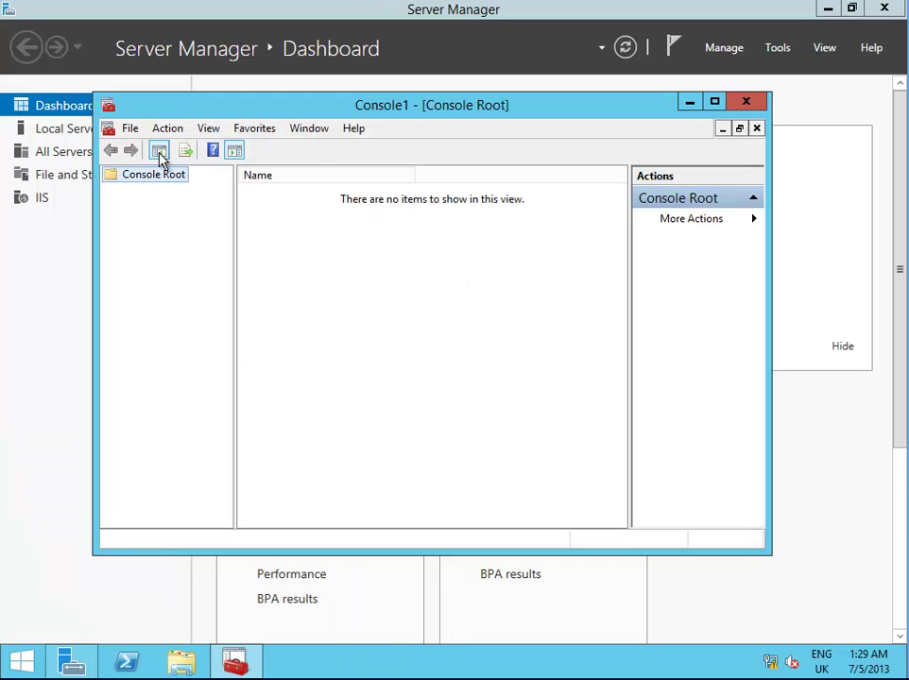
Add the Certificates snap-in for the local computer account to Console1
click(131, 131)
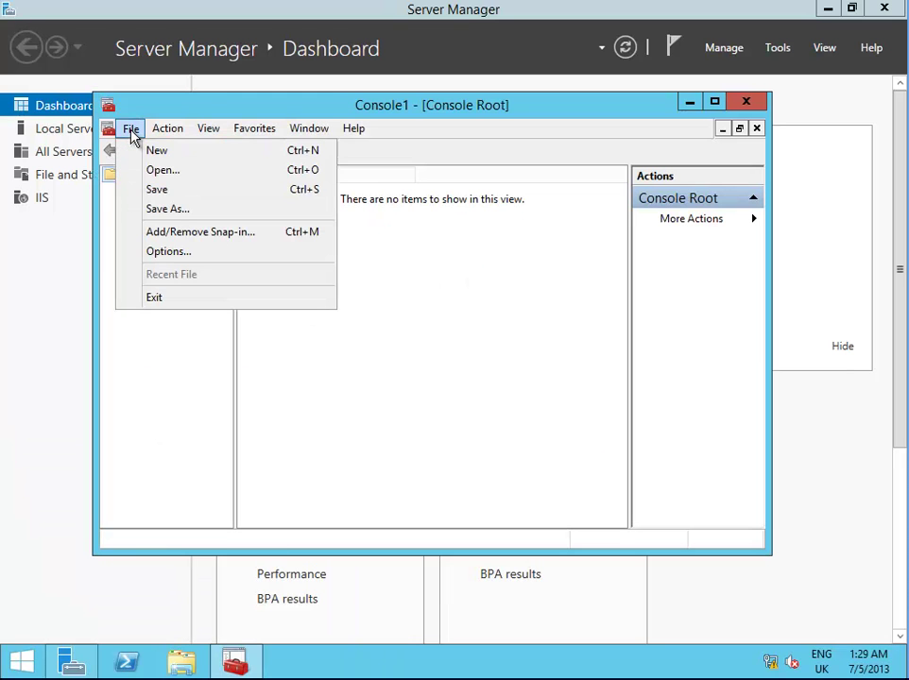
click(227, 235)
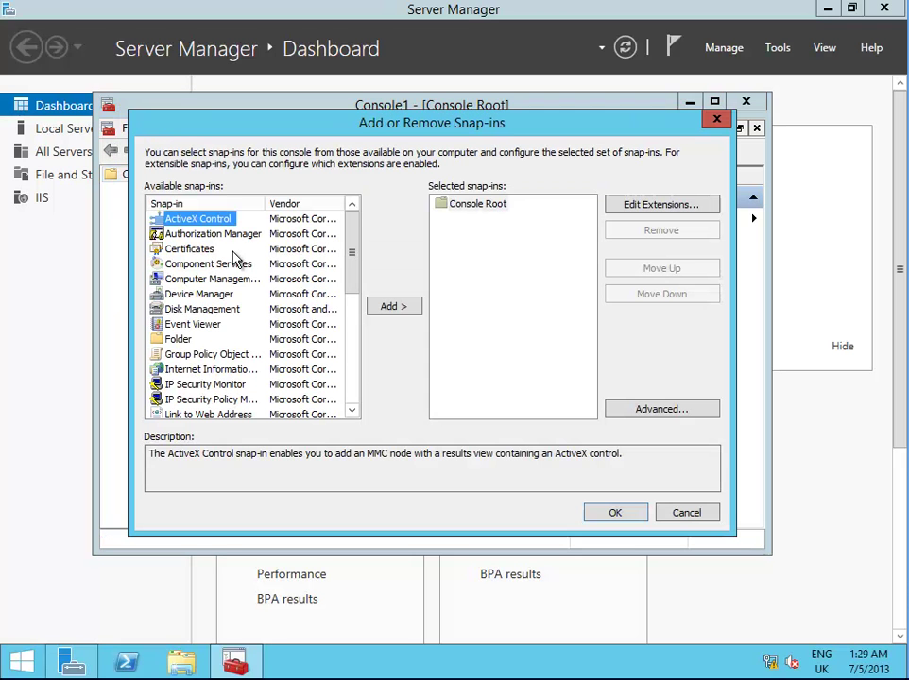
click(205, 251)
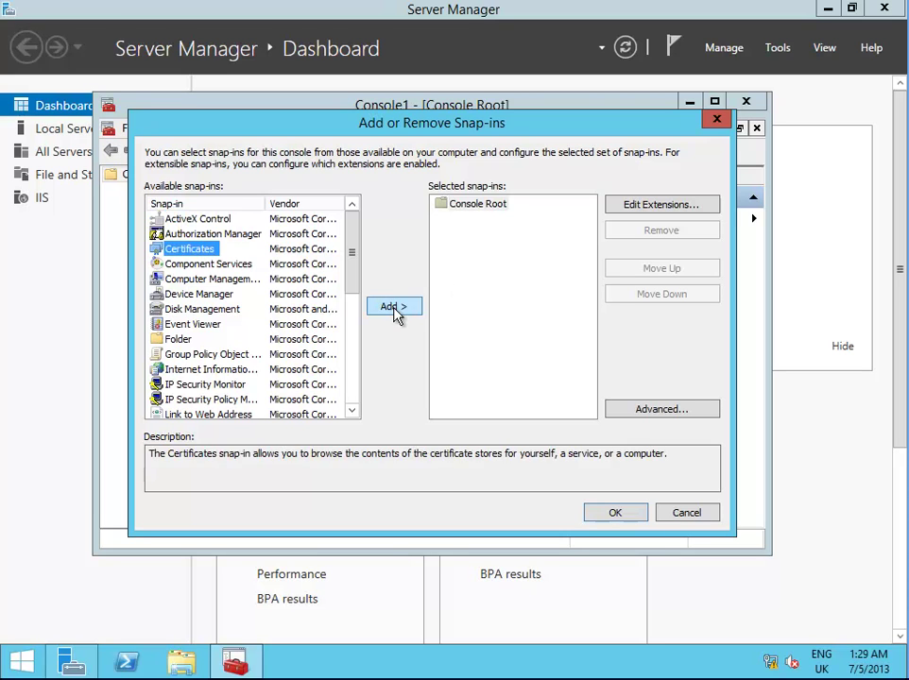
click(395, 308)
click(215, 236)
click(491, 452)
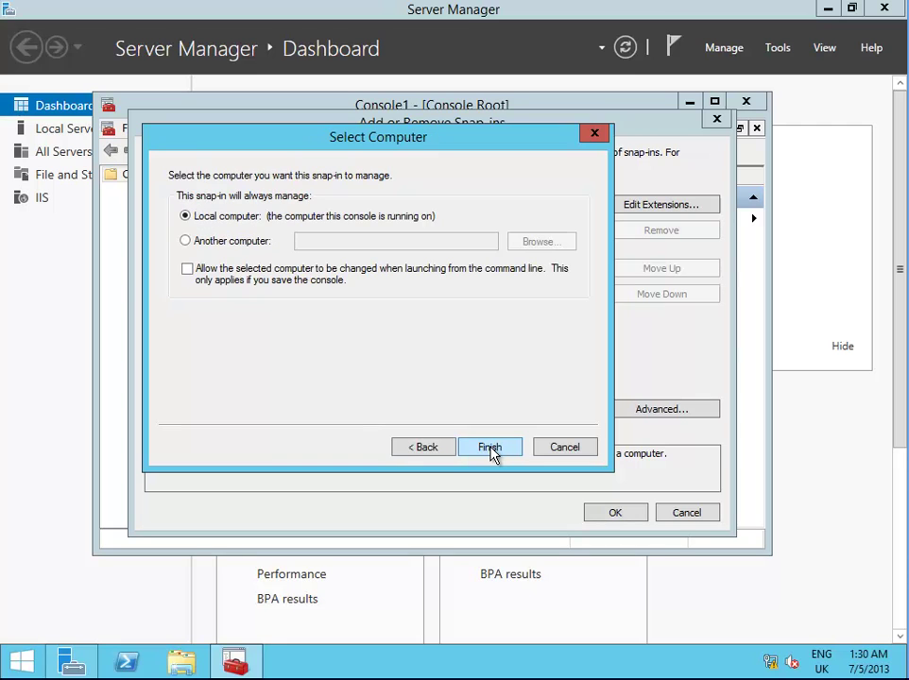
click(491, 451)
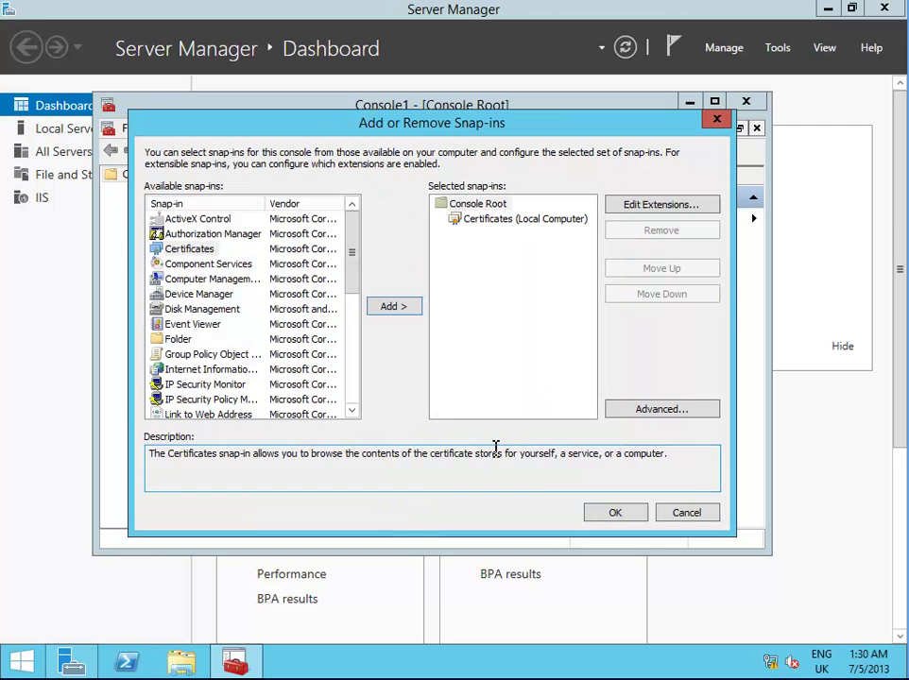
click(608, 511)
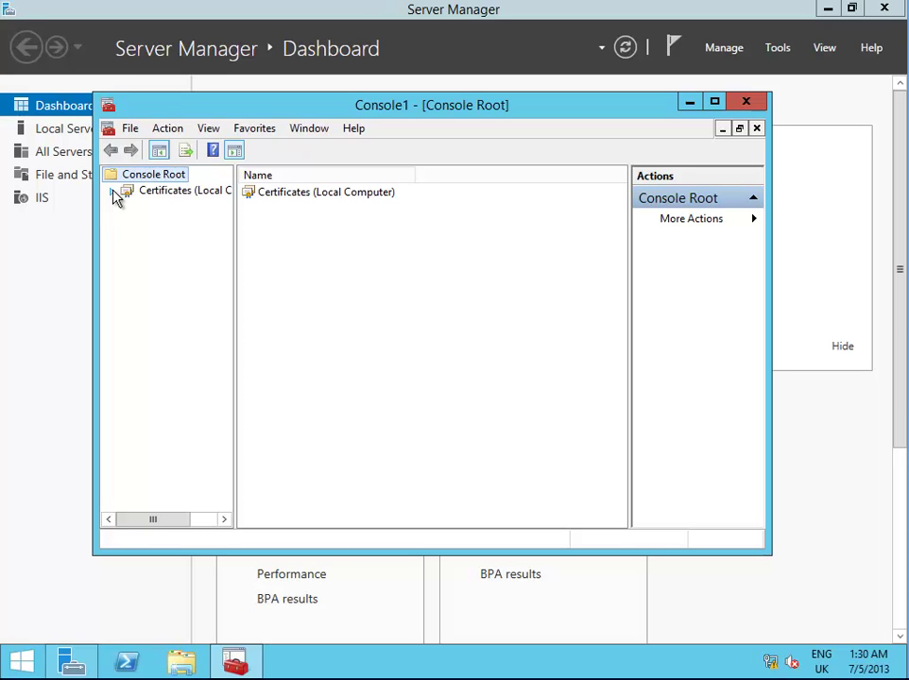
From the Personal store, enroll an SSL Certificate through the Active Directory Enrollment Policy
click(113, 193)
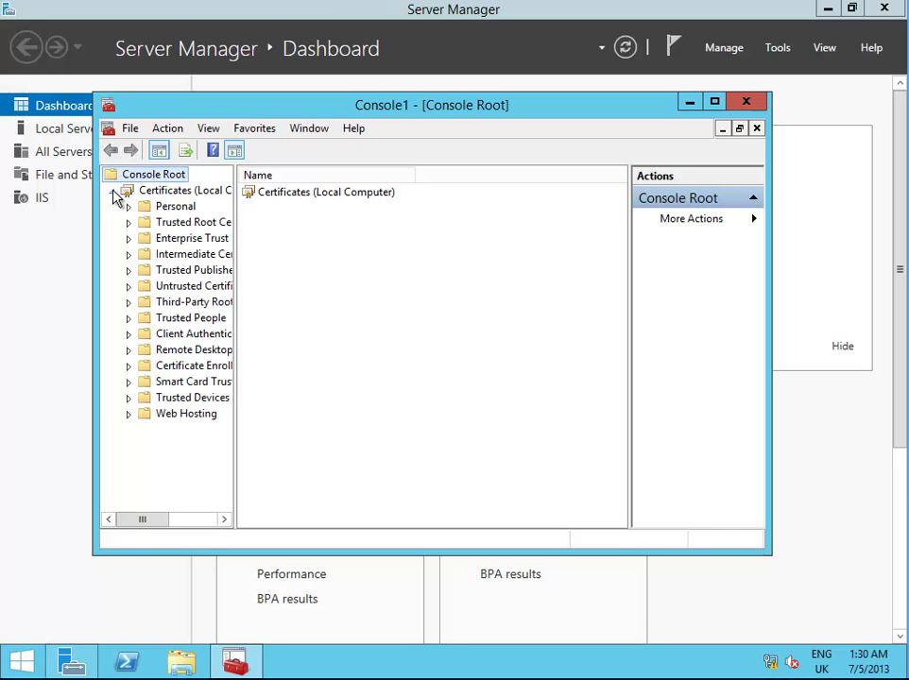
right_click(169, 207)
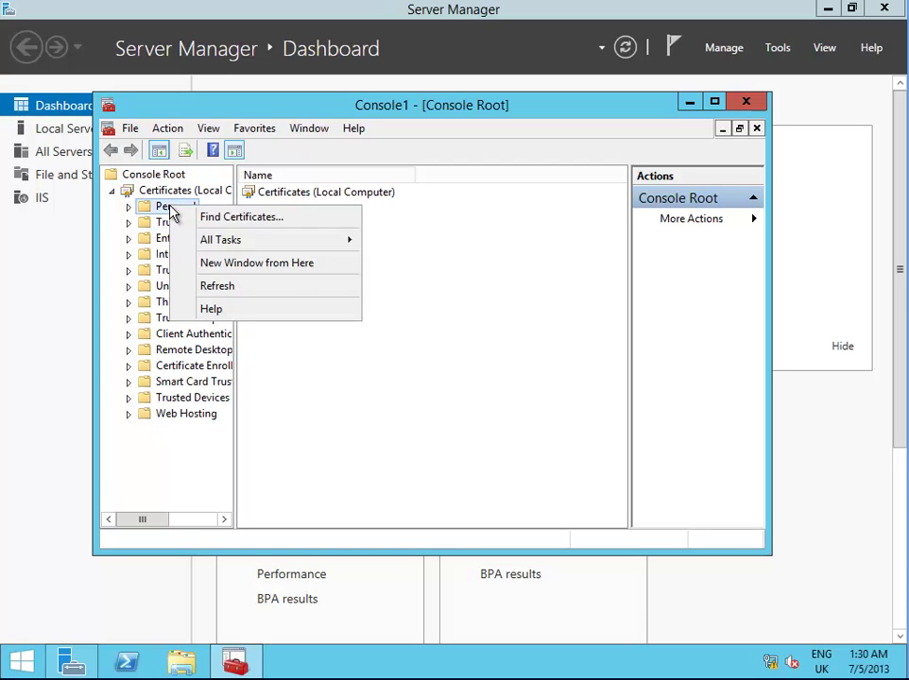
mouse_move(197, 246)
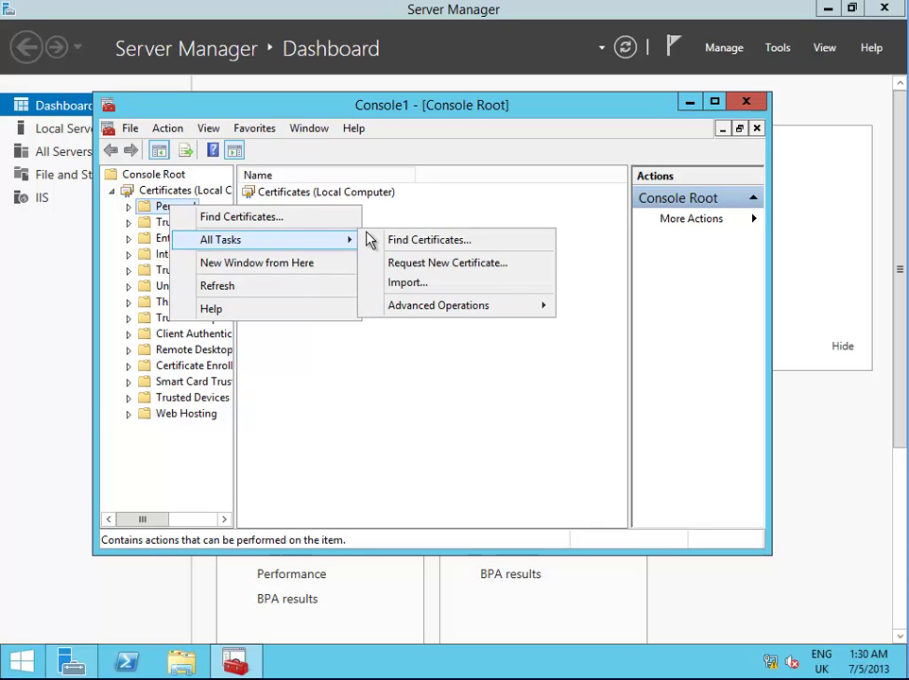
click(427, 263)
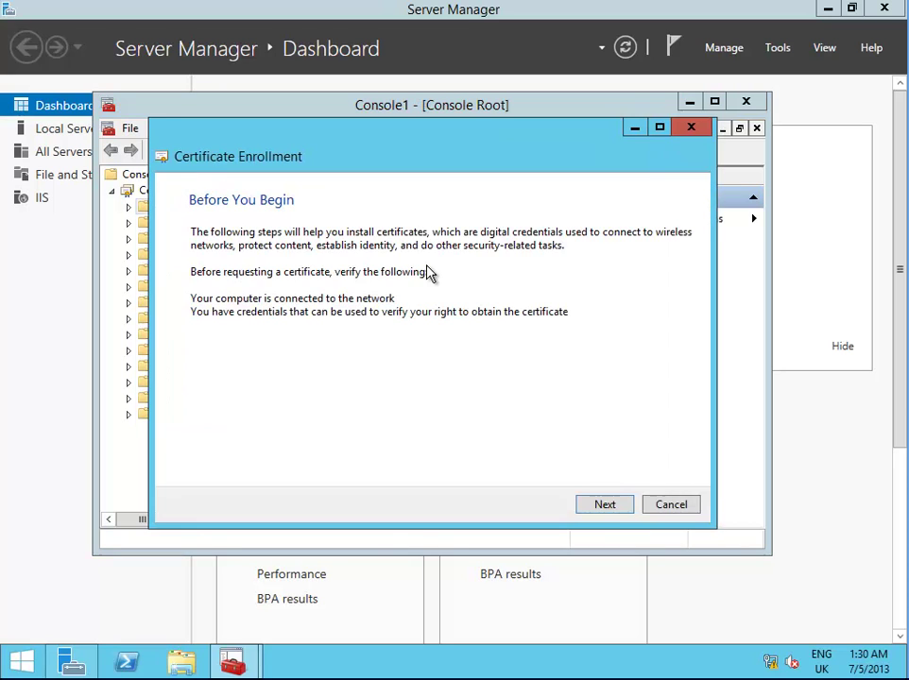
click(606, 505)
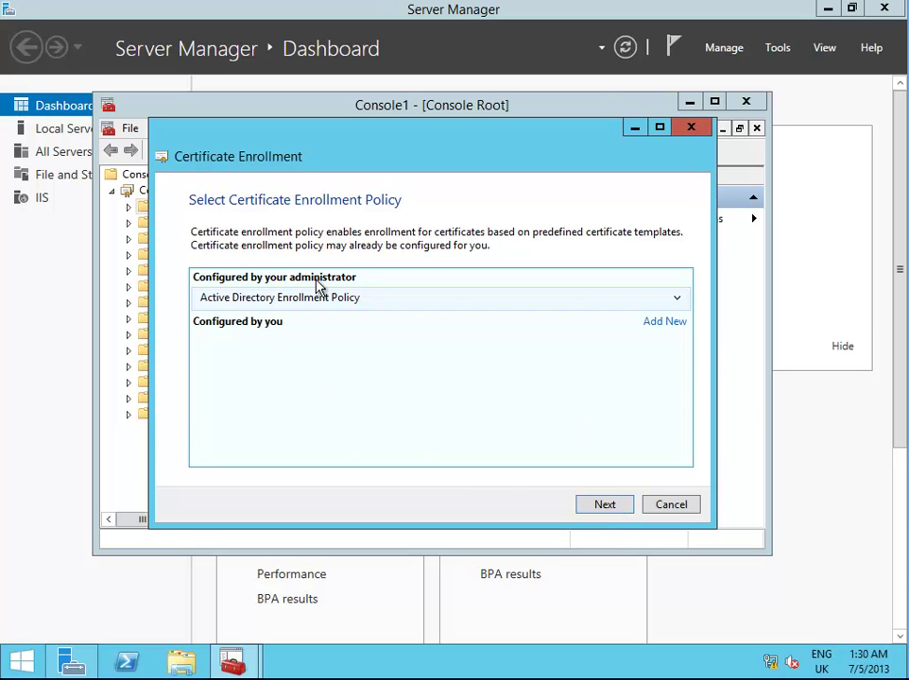
click(605, 506)
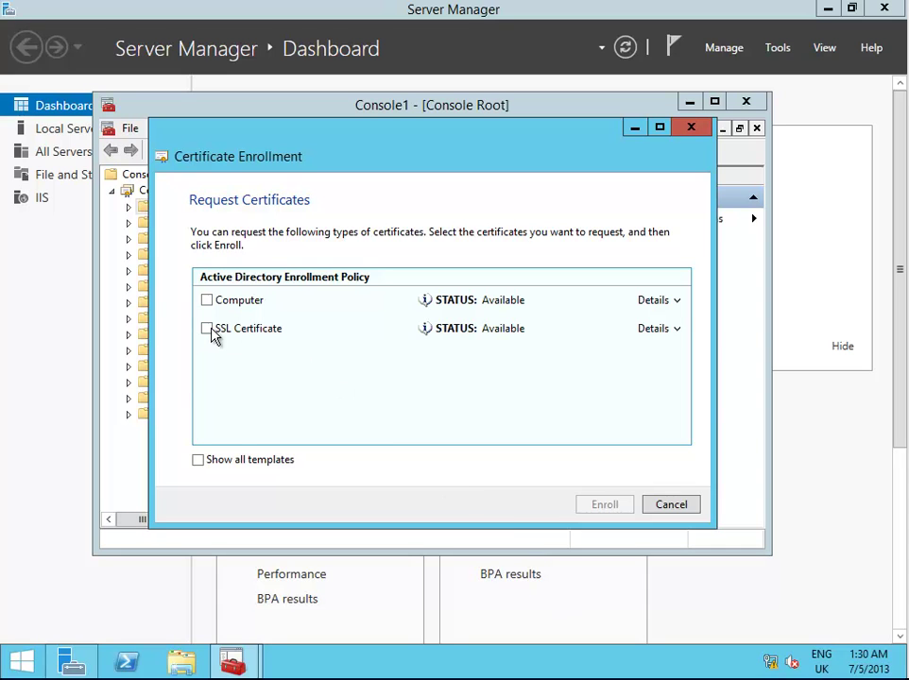
click(213, 336)
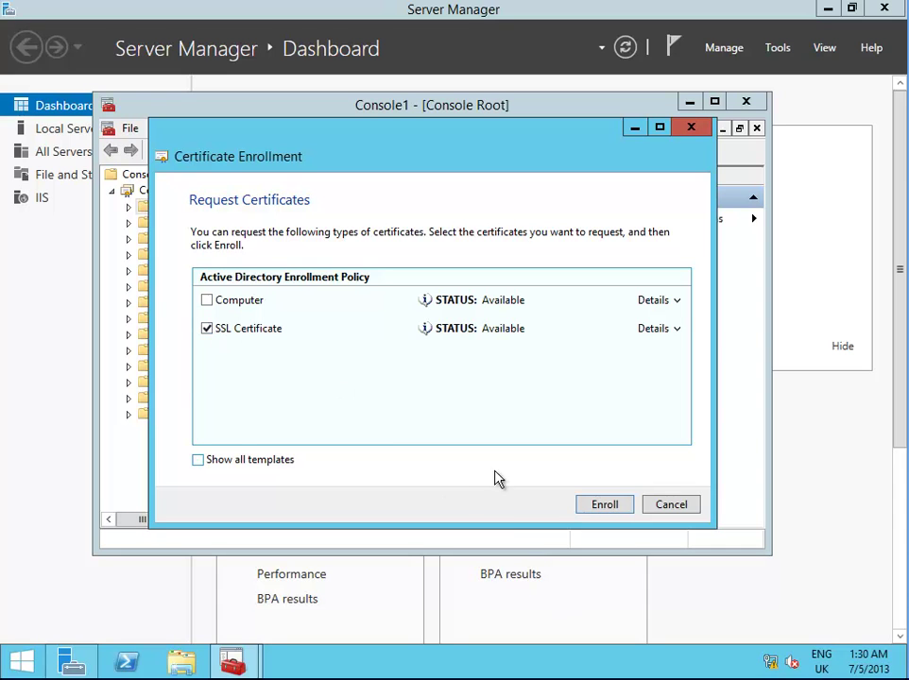
click(610, 505)
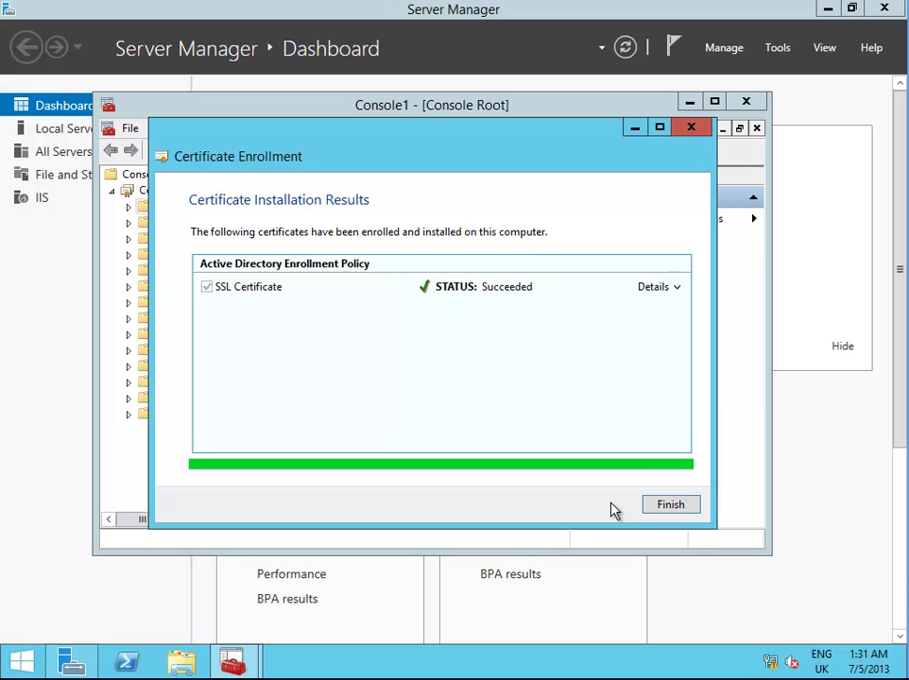
click(670, 505)
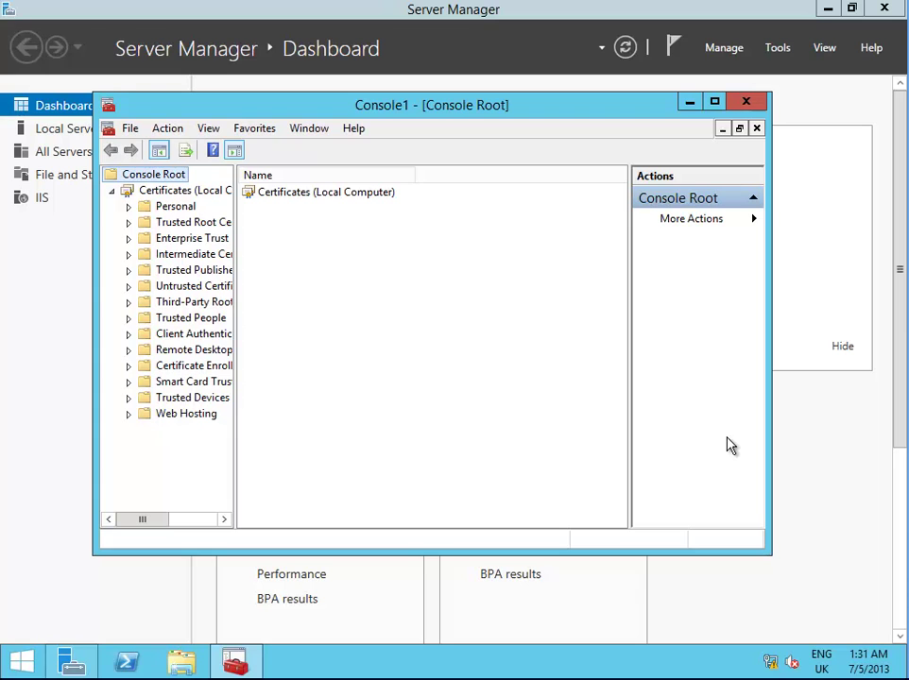
Close Console1 and answer No to saving its console settings
click(746, 102)
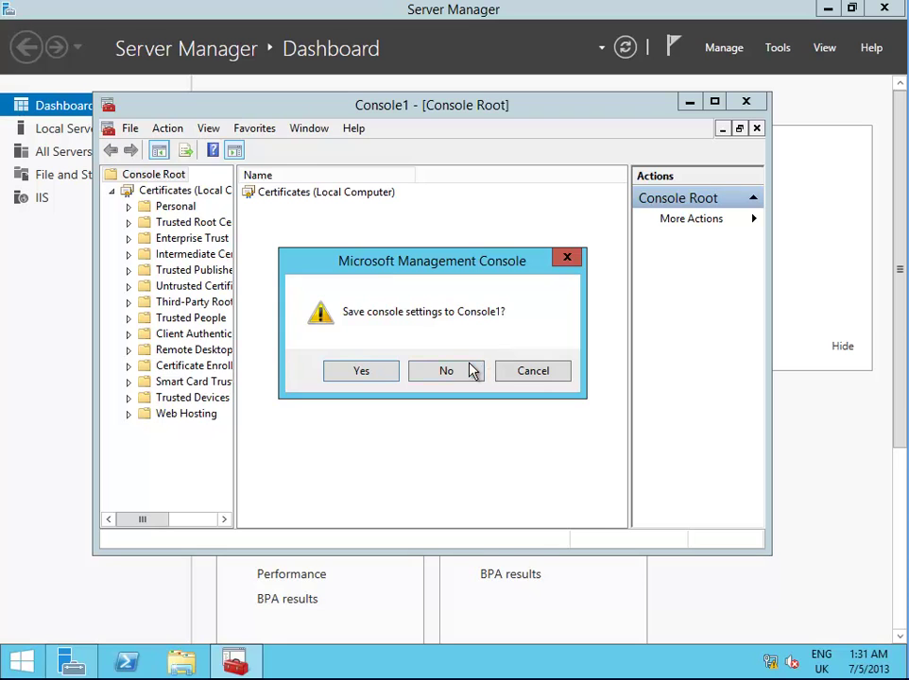
click(466, 372)
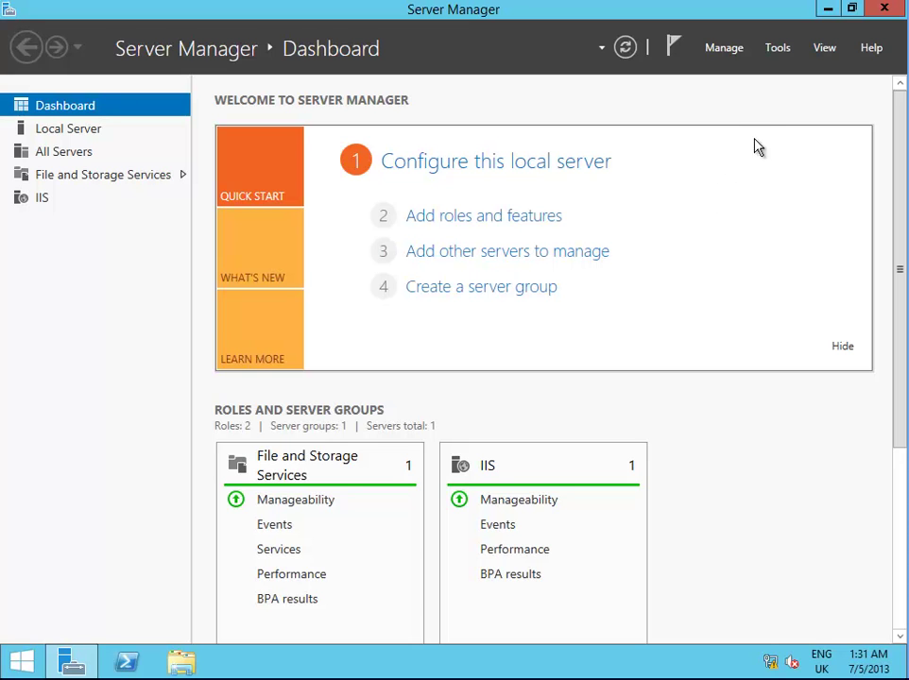
Start a role-based Add Roles and Features installation targeting FileServer.contoso.com
click(735, 54)
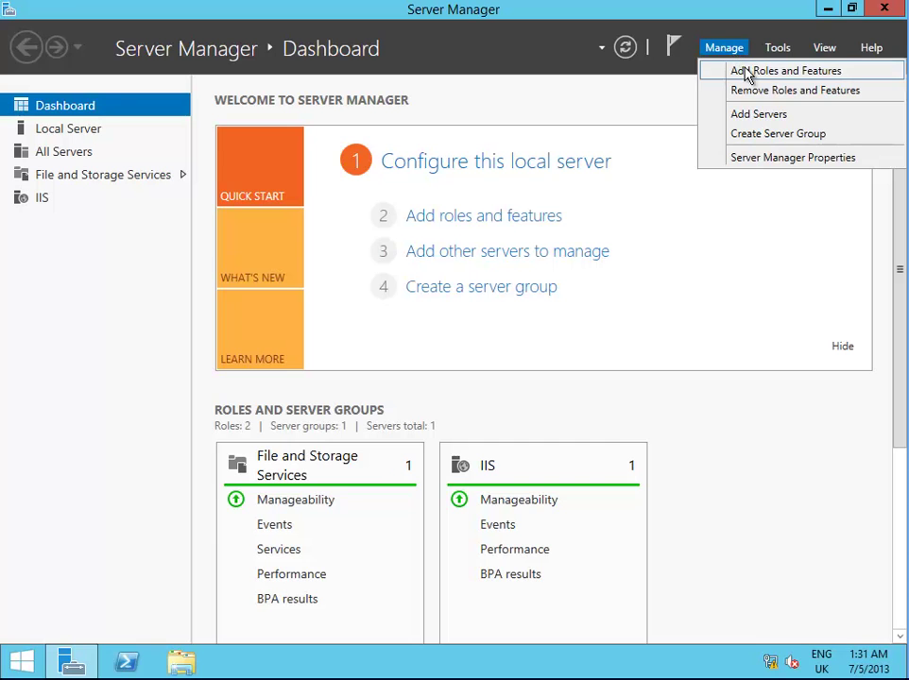
click(750, 75)
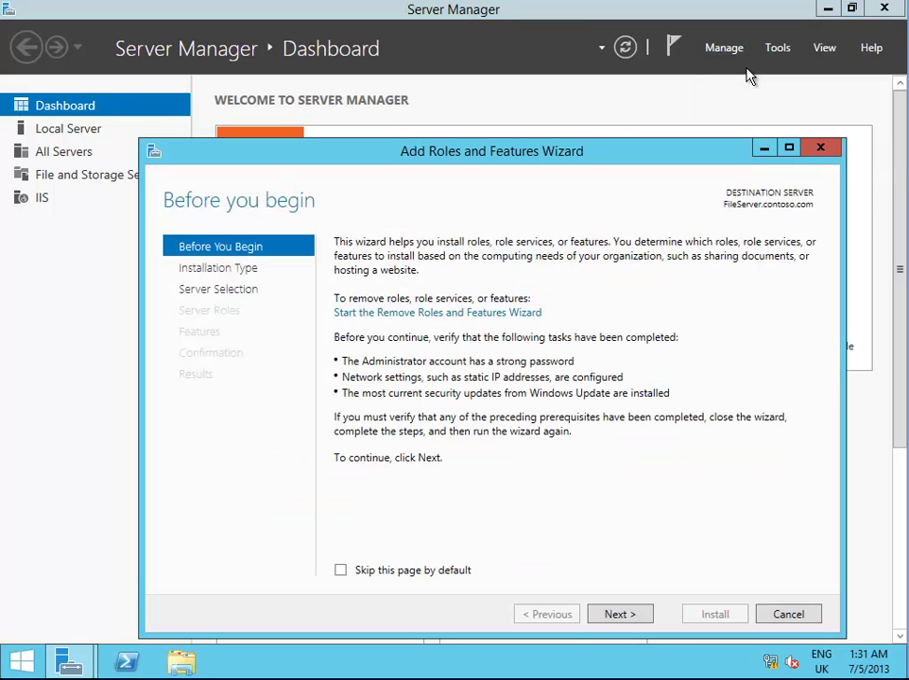
click(631, 619)
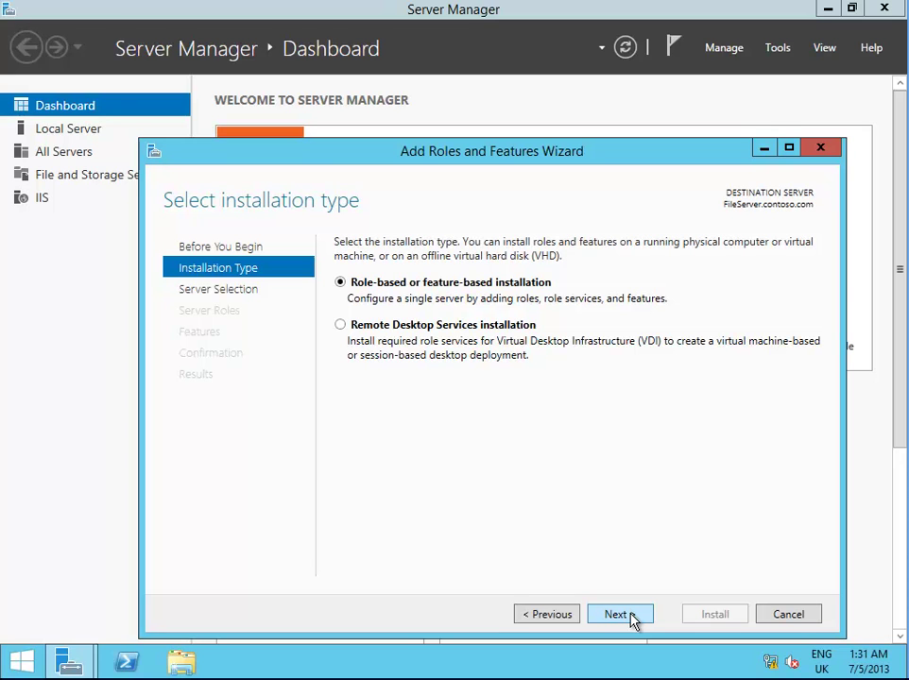
click(632, 619)
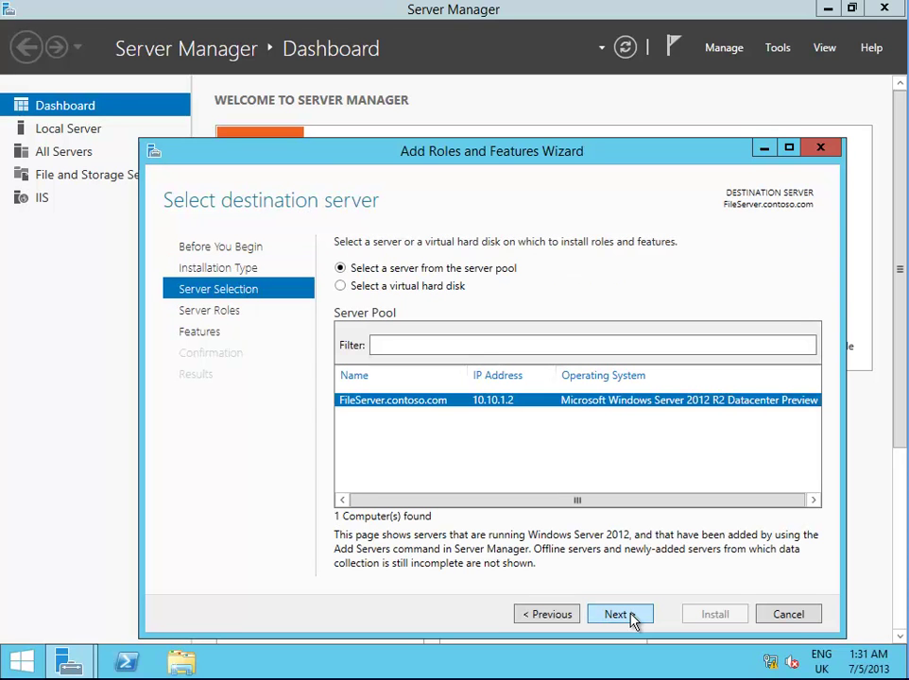
click(632, 619)
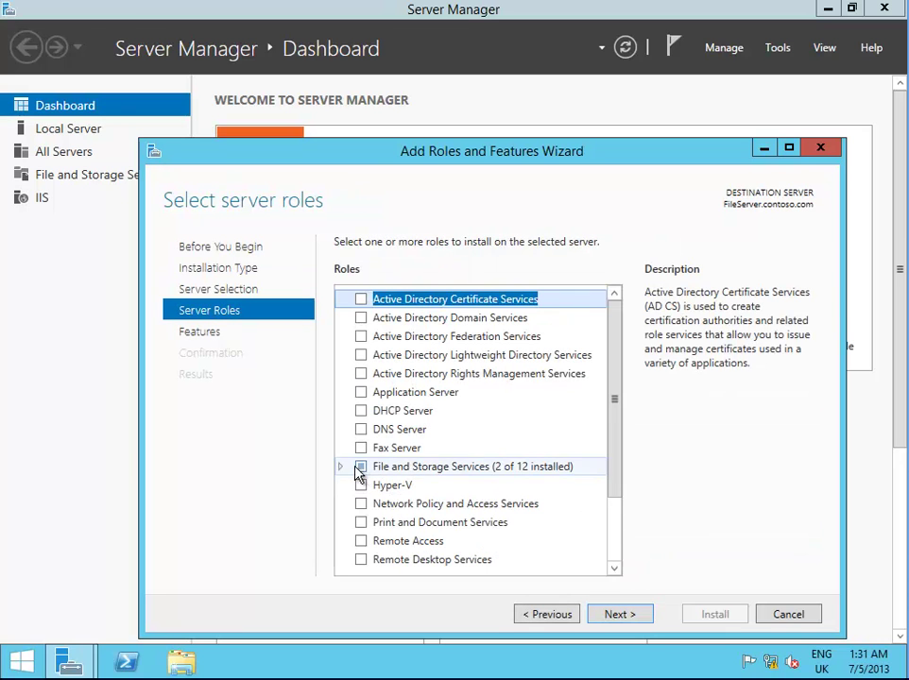
Select Work Folders under File and iSCSI Services and install it
click(341, 468)
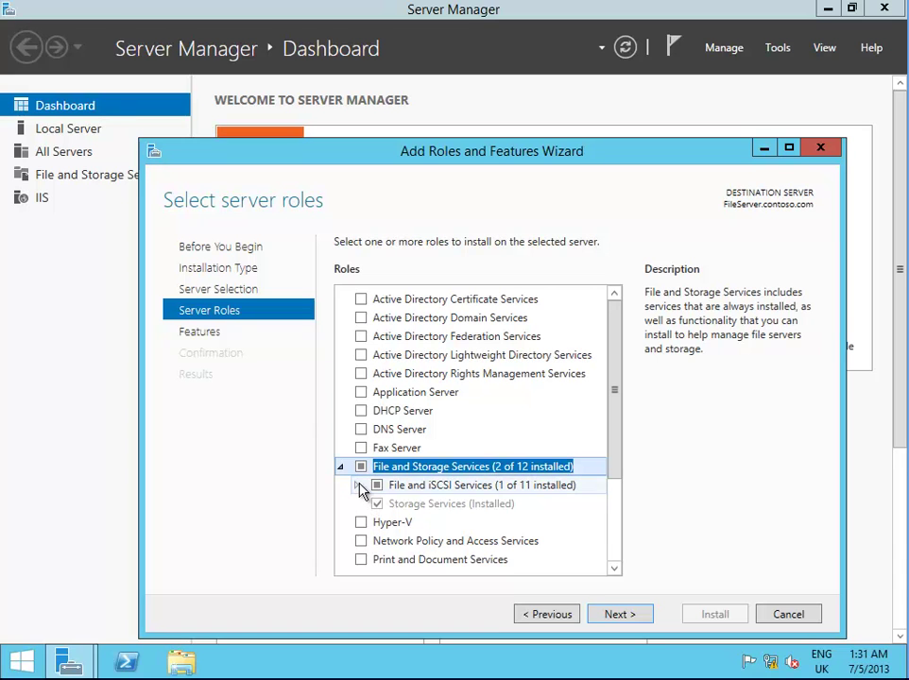
click(357, 485)
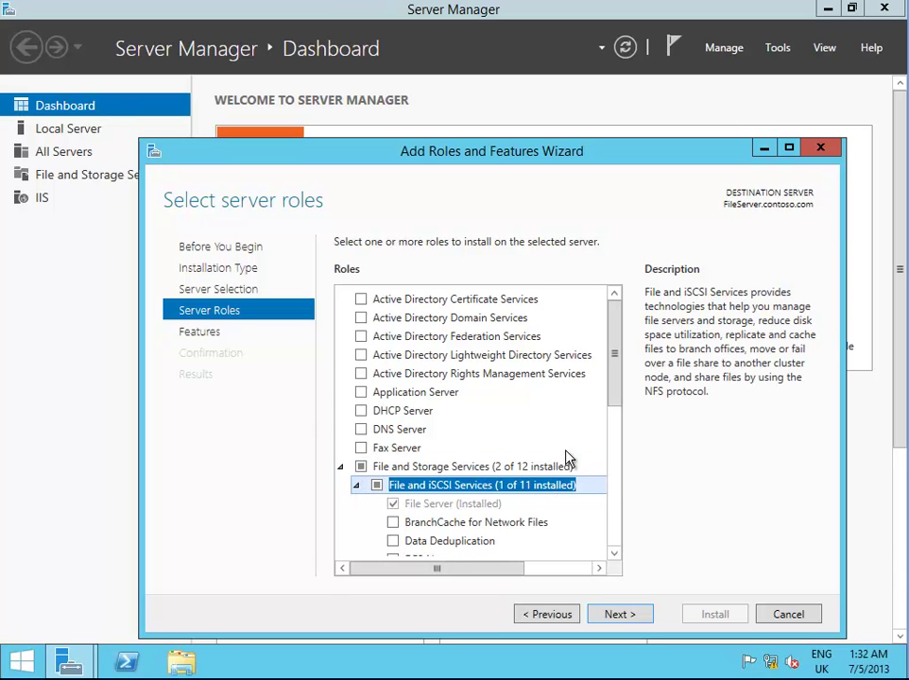
drag(621, 399, 620, 490)
click(393, 479)
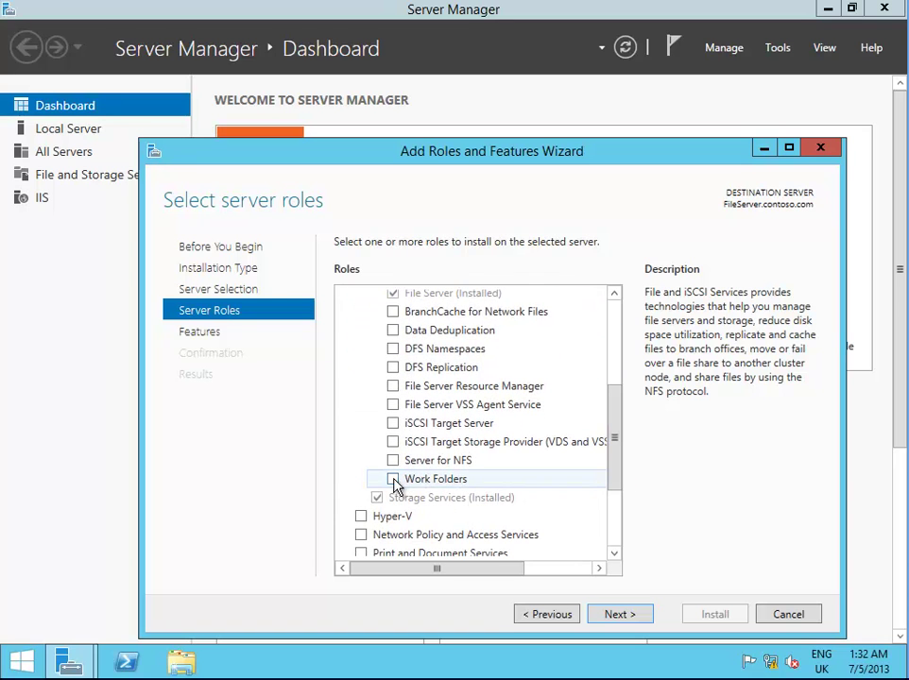
click(645, 616)
click(645, 616)
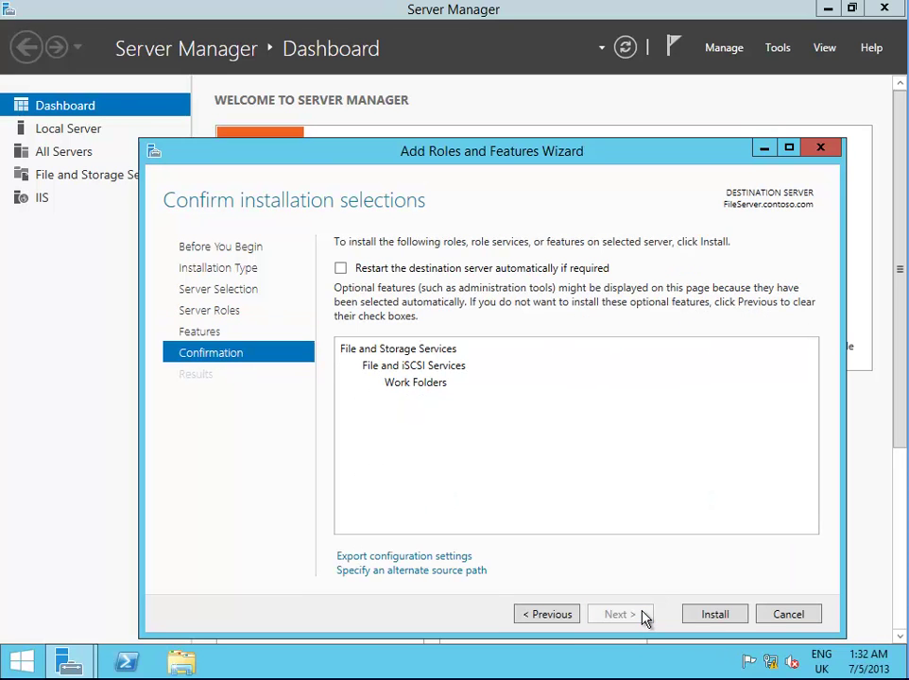
click(715, 615)
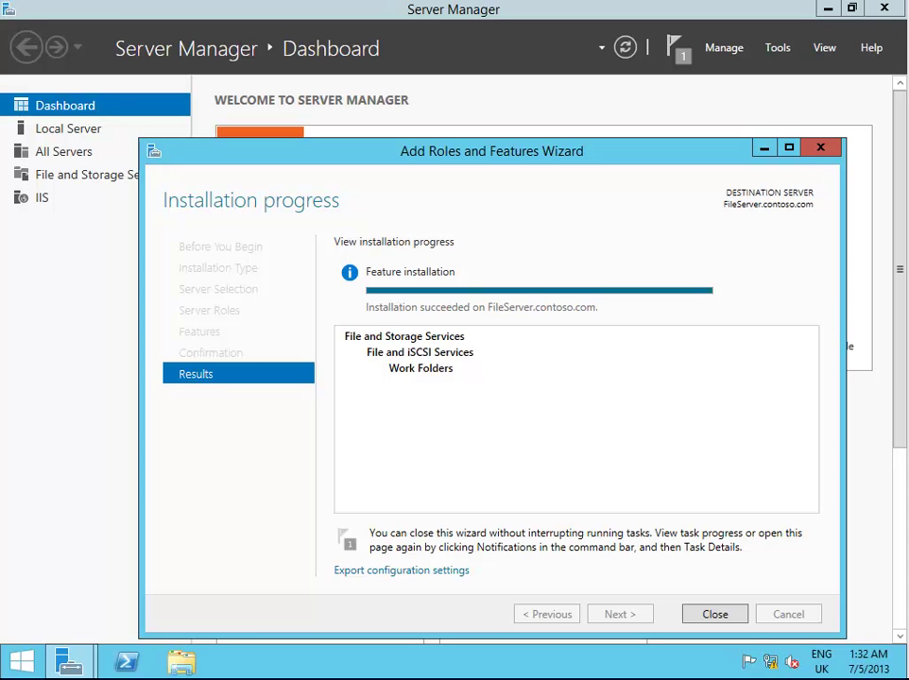
click(727, 615)
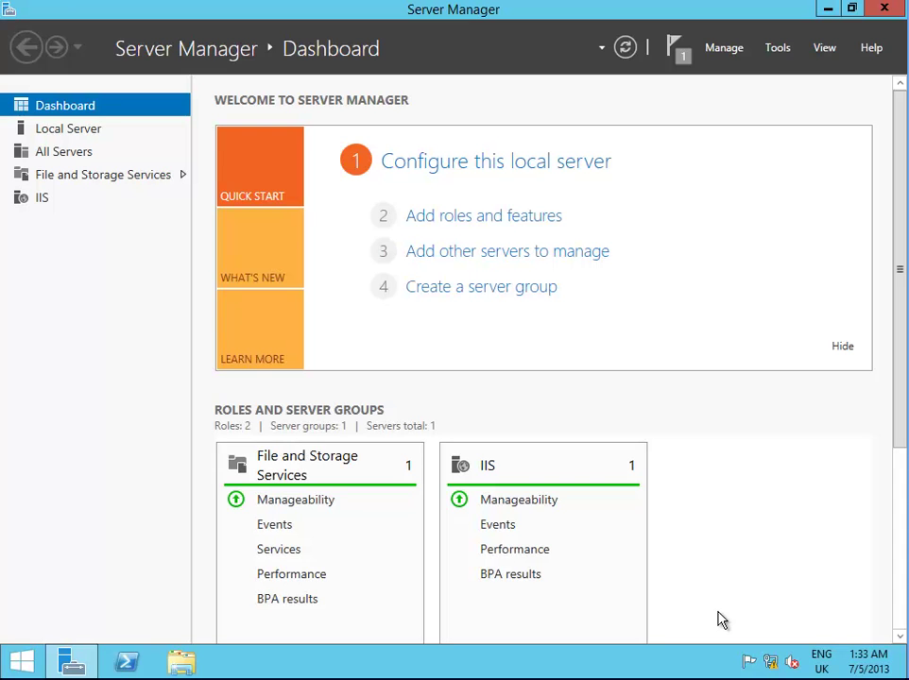
Launch IIS Manager, connect to FILESERVER declining Web Platform, and select Default Web Site
click(782, 50)
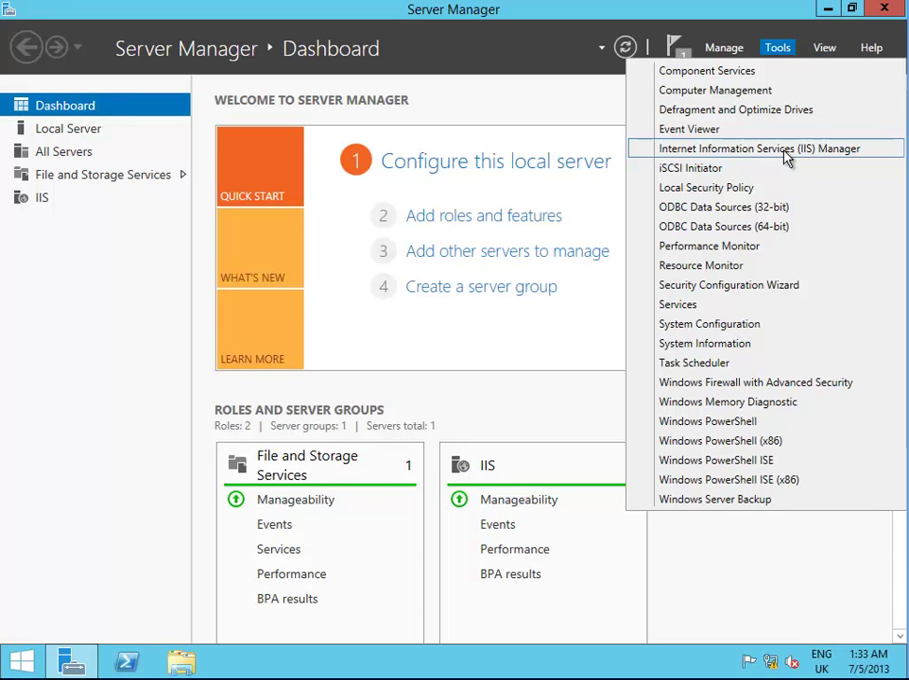
click(785, 155)
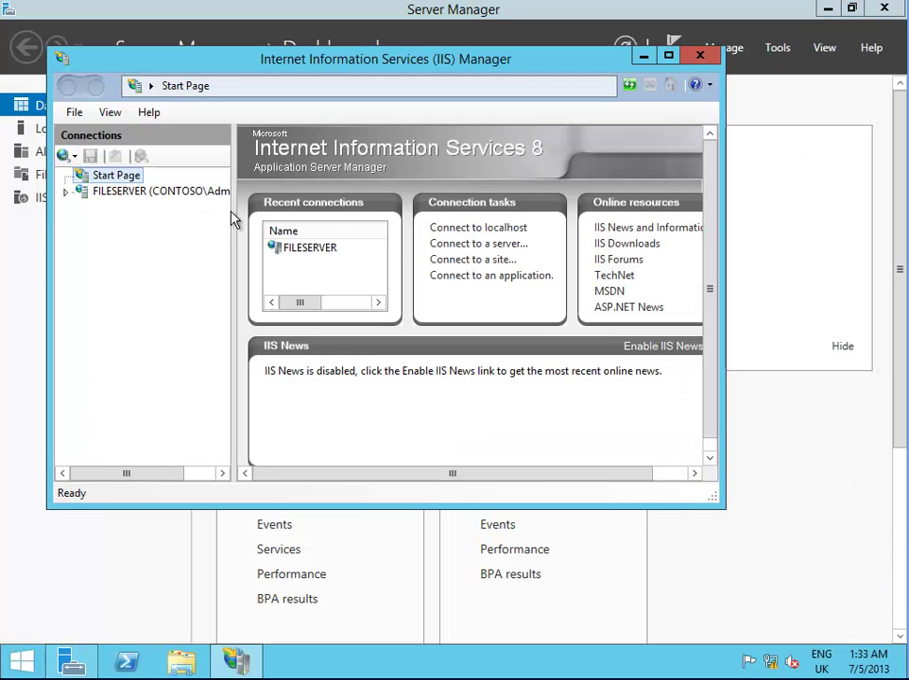
click(68, 193)
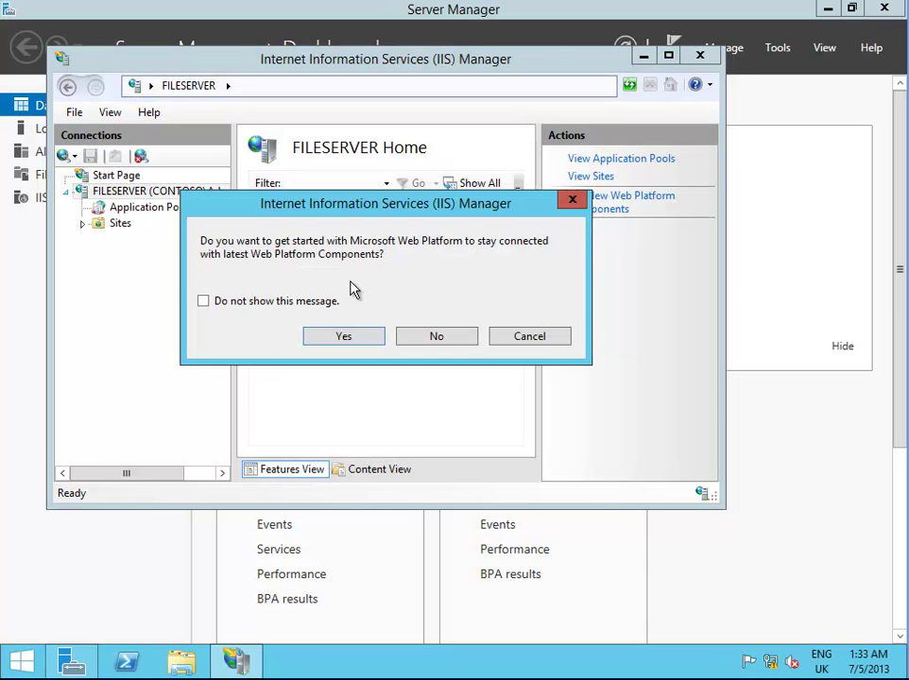
click(449, 347)
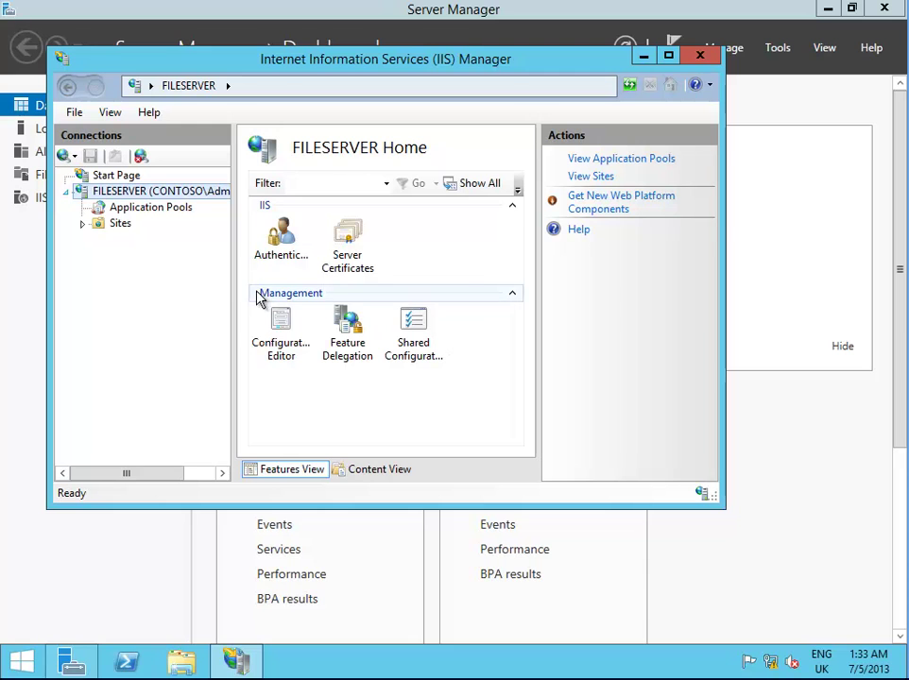
click(83, 224)
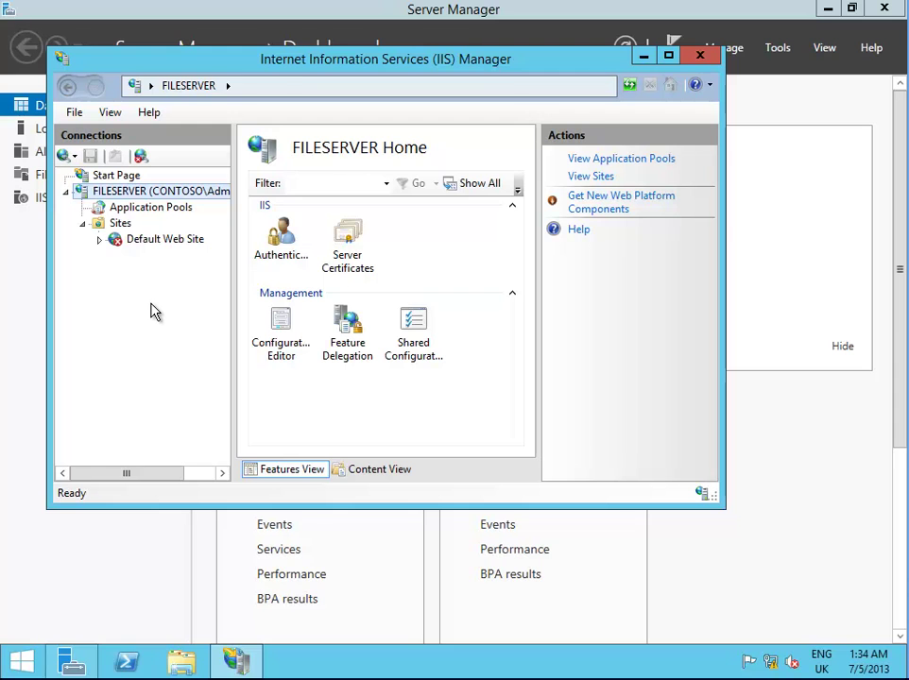
click(163, 240)
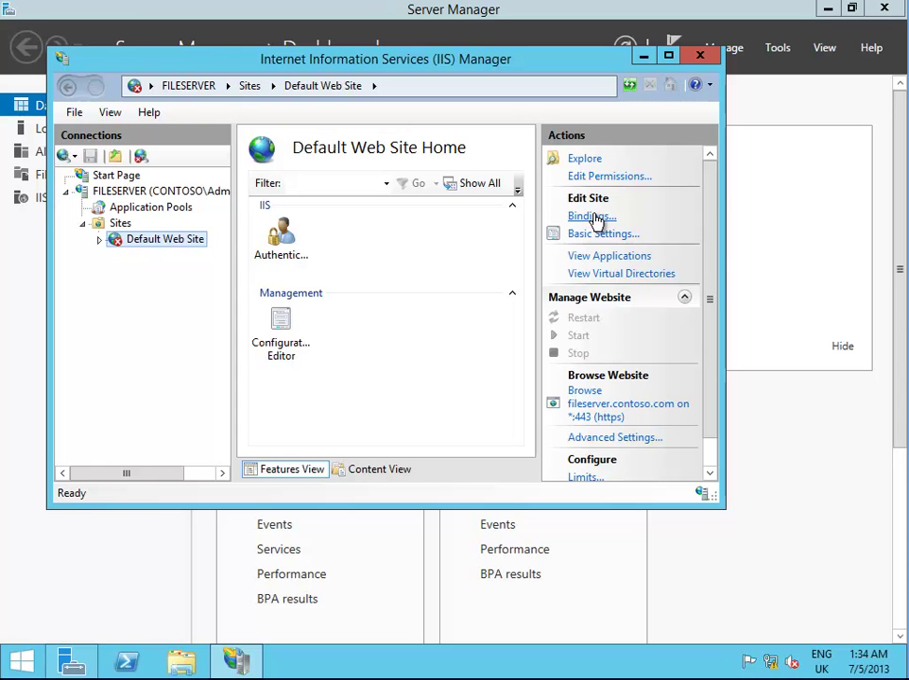
Add an https binding to Default Web Site using the FileServer.contoso.com certificate
click(593, 217)
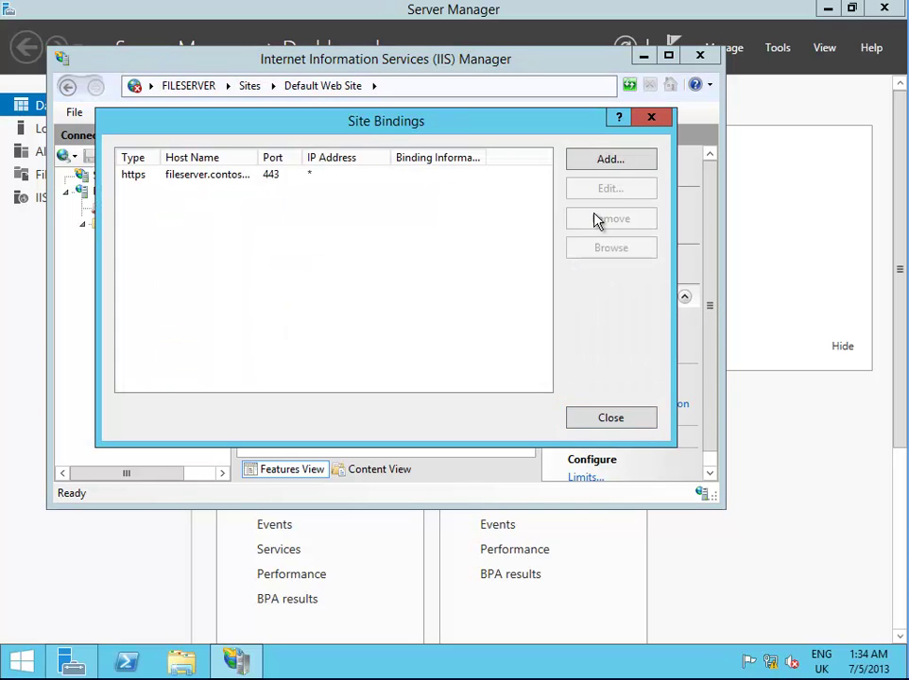
click(636, 165)
click(262, 202)
click(232, 233)
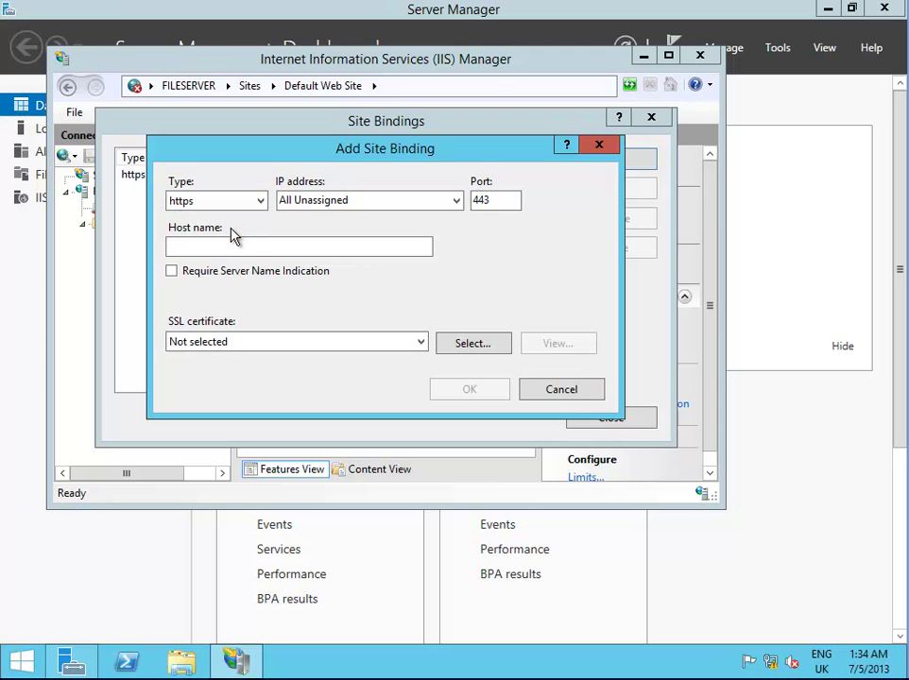
click(422, 346)
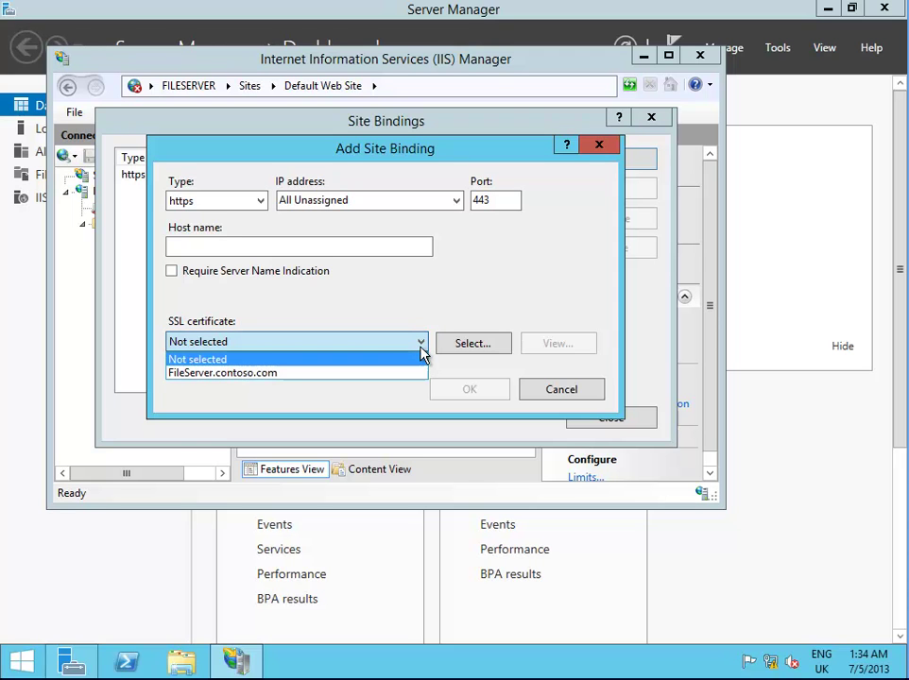
click(238, 374)
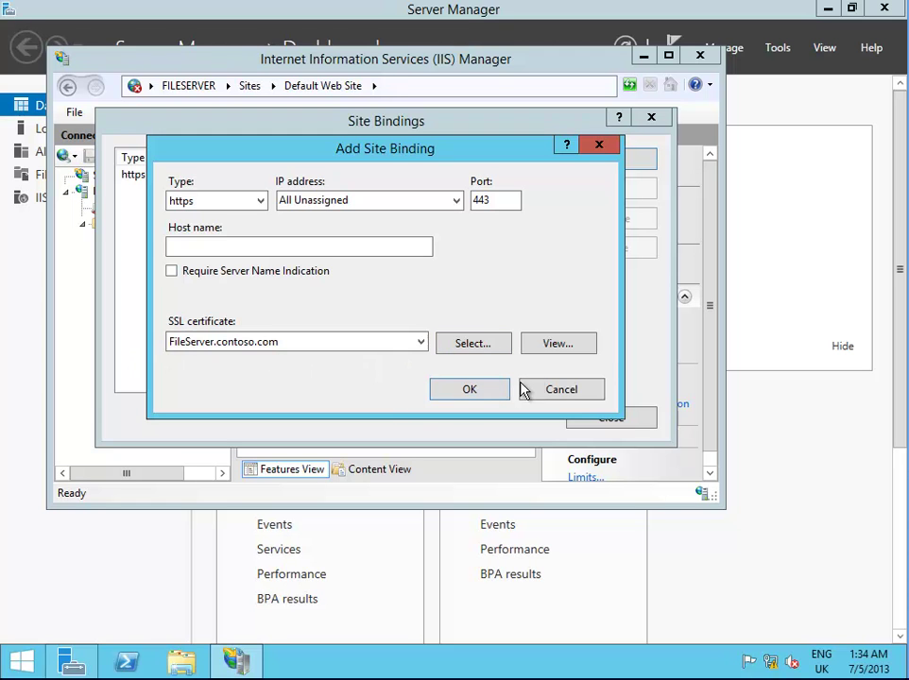
Review the certificate's details and general info, then confirm the https binding on port 443
click(564, 349)
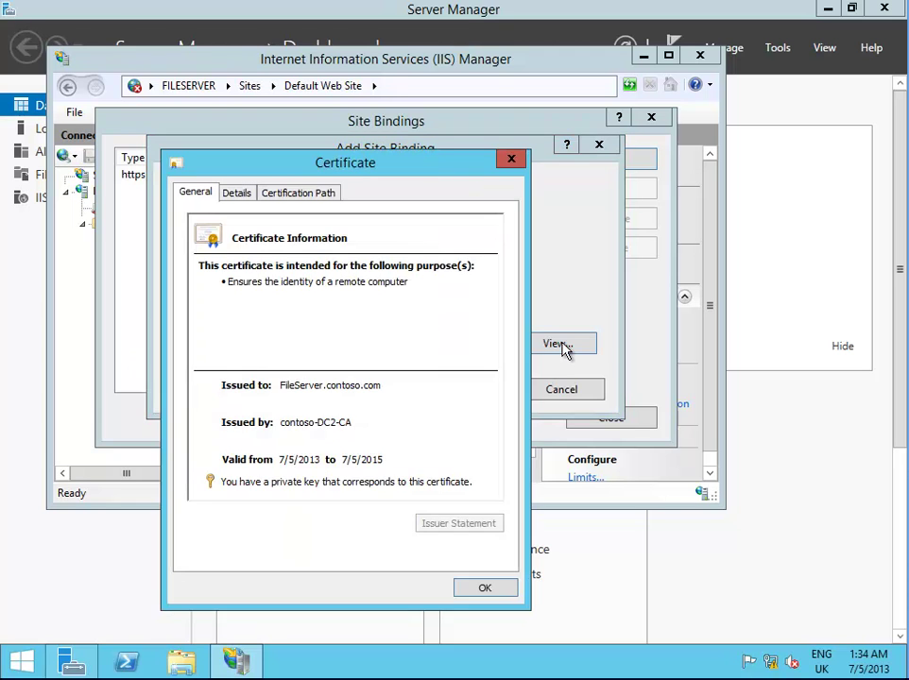
click(237, 194)
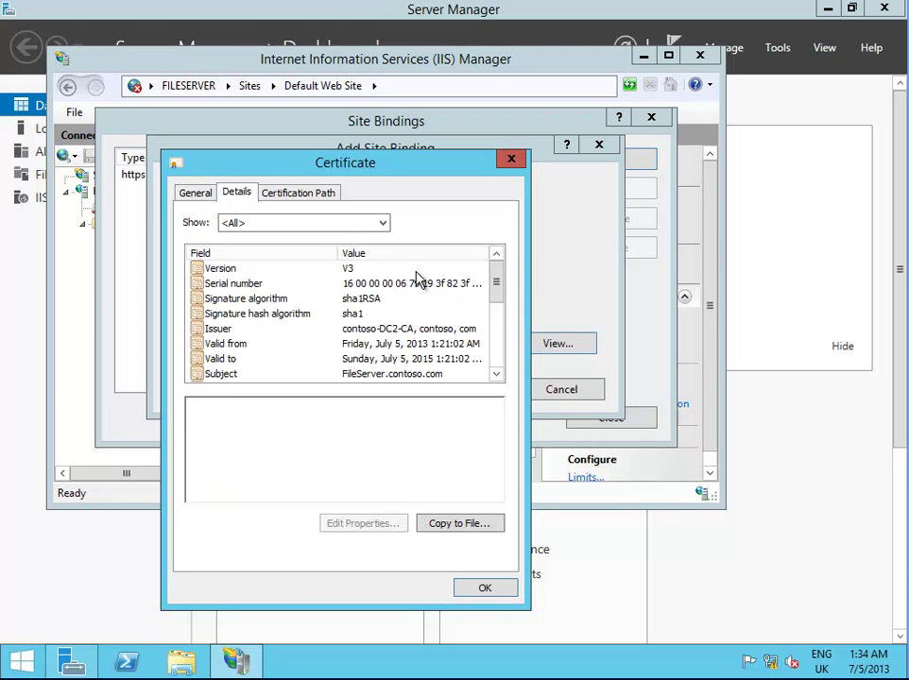
drag(495, 293, 498, 314)
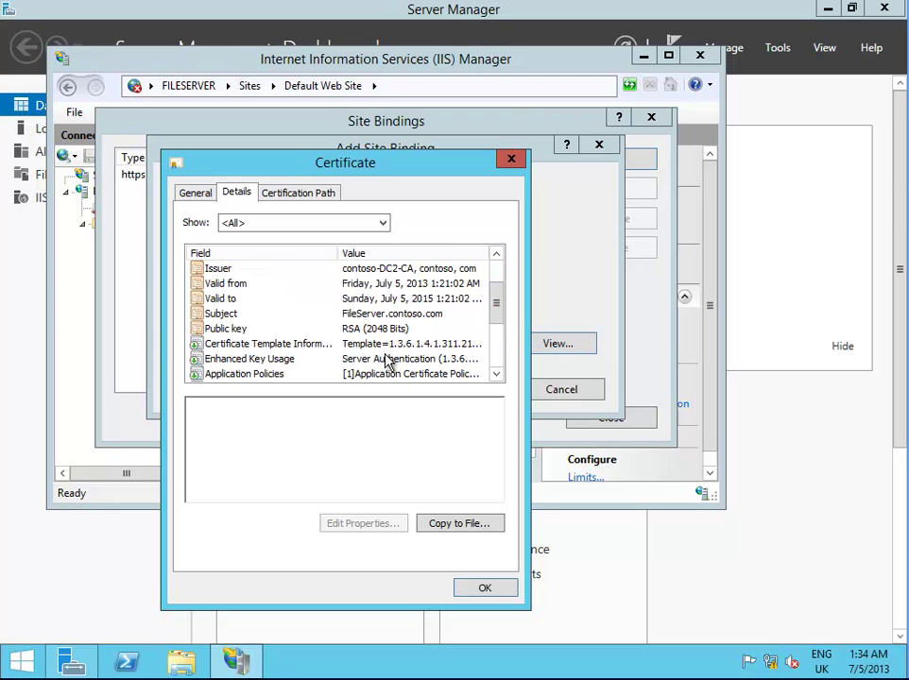
click(206, 192)
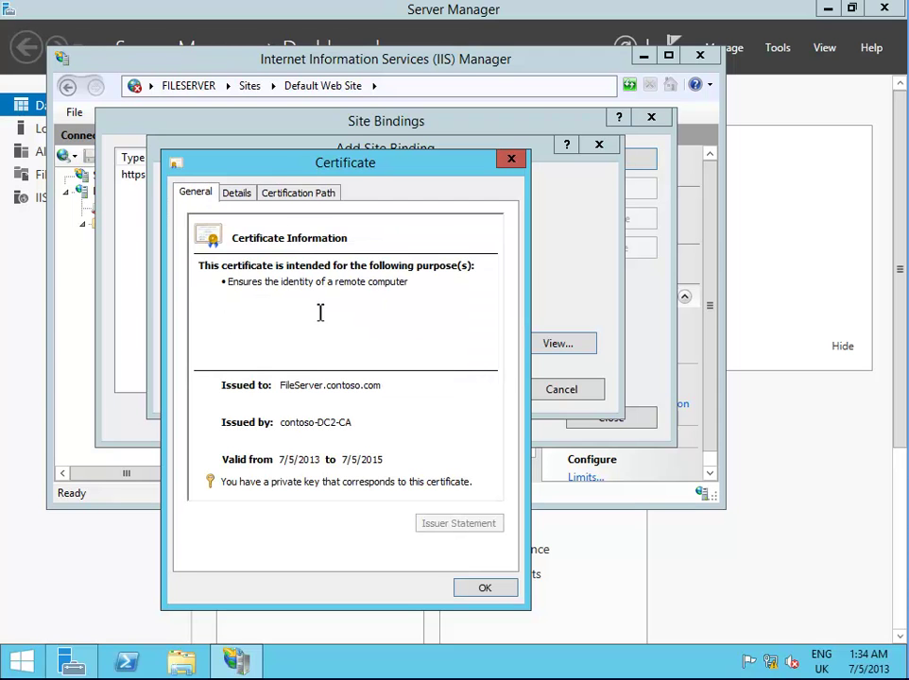
click(485, 589)
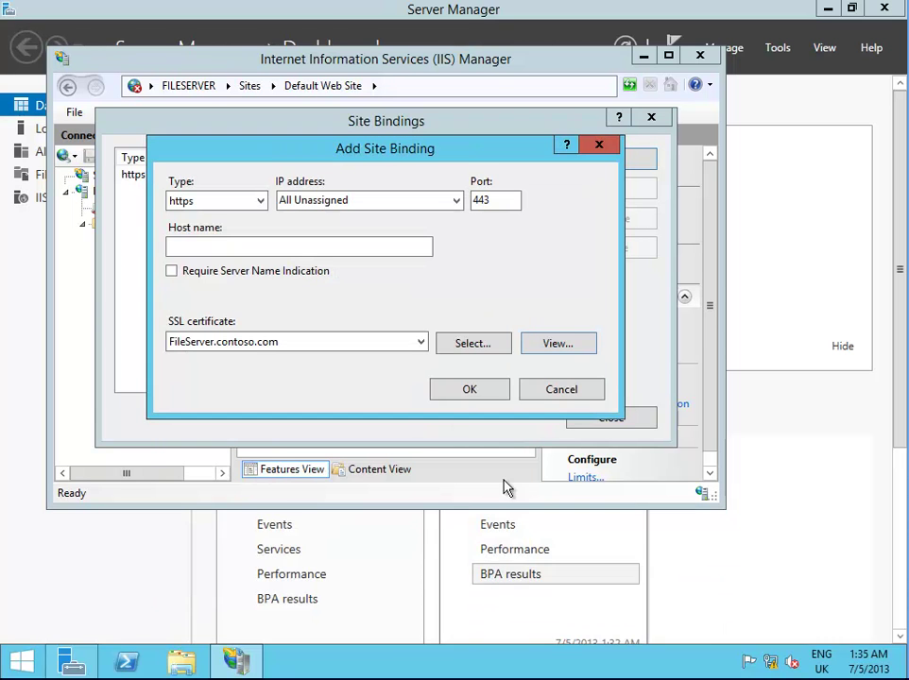
click(490, 394)
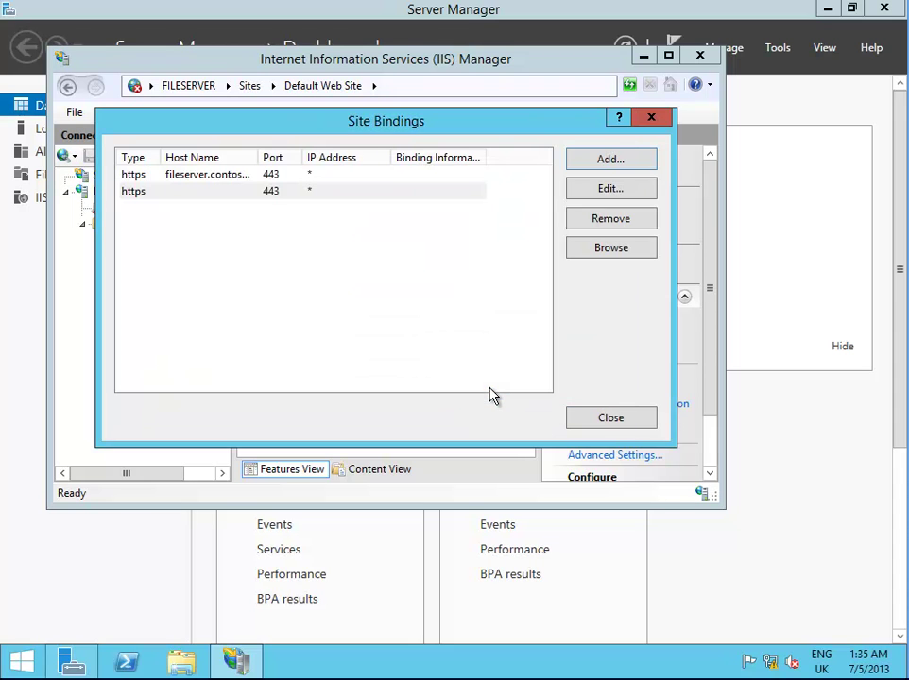
Close the Site Bindings list, then close IIS Manager
click(611, 421)
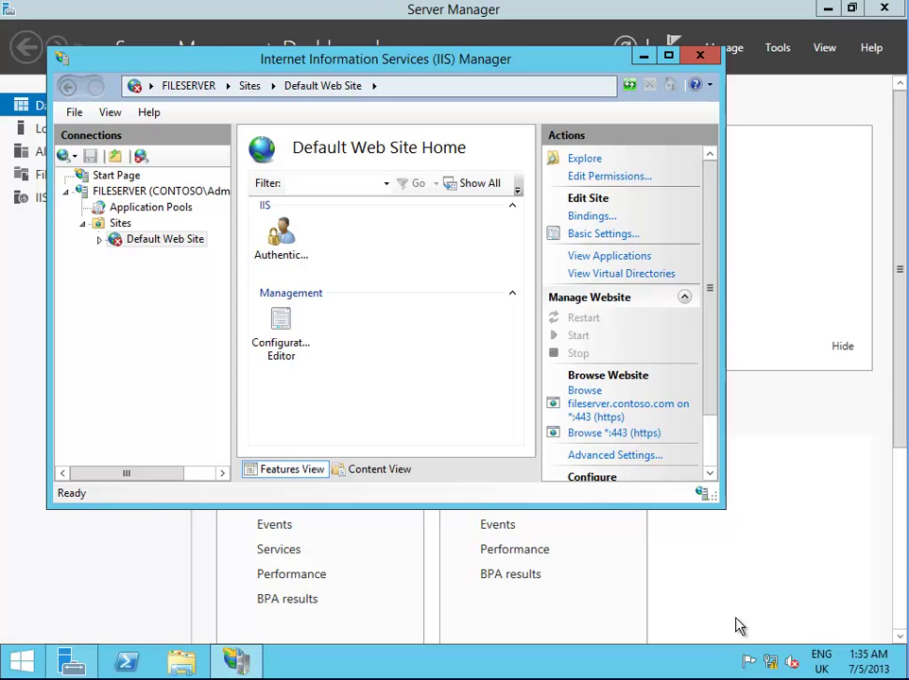
click(700, 56)
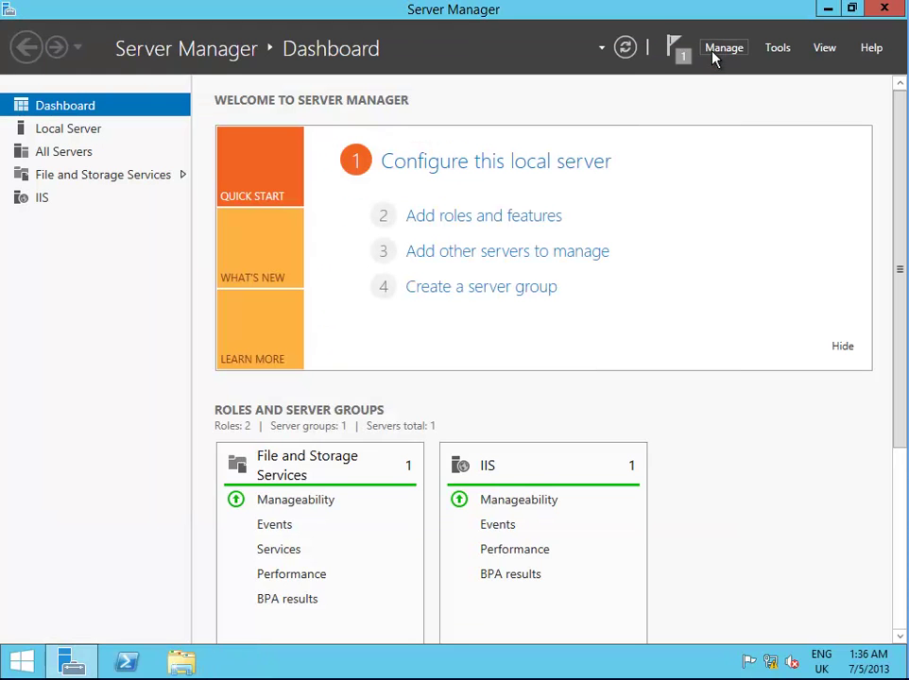
Go to File and Storage Services > Work Folders and start the New Sync Share Wizard
click(183, 179)
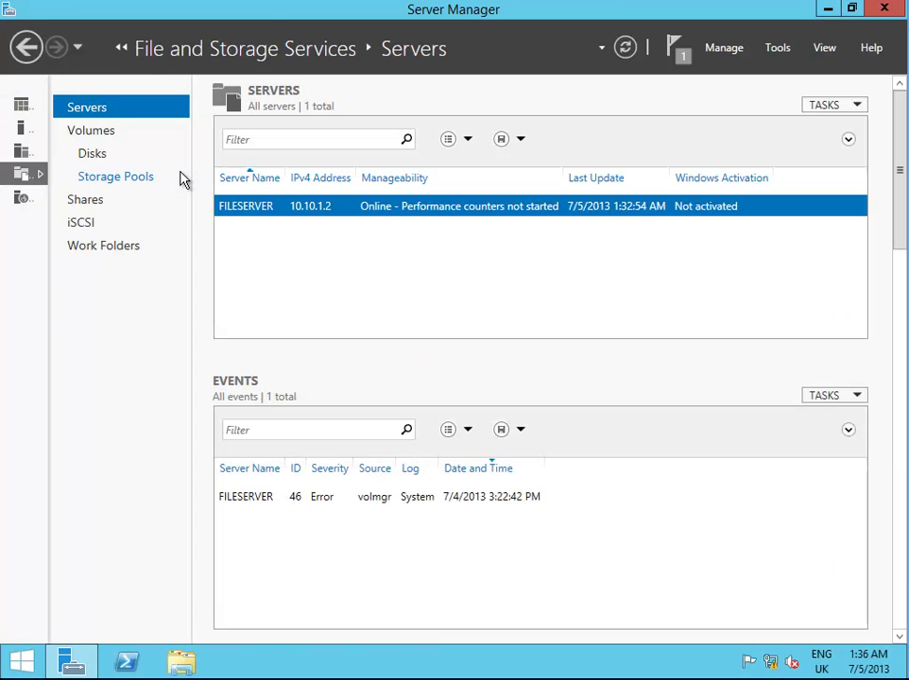
click(134, 248)
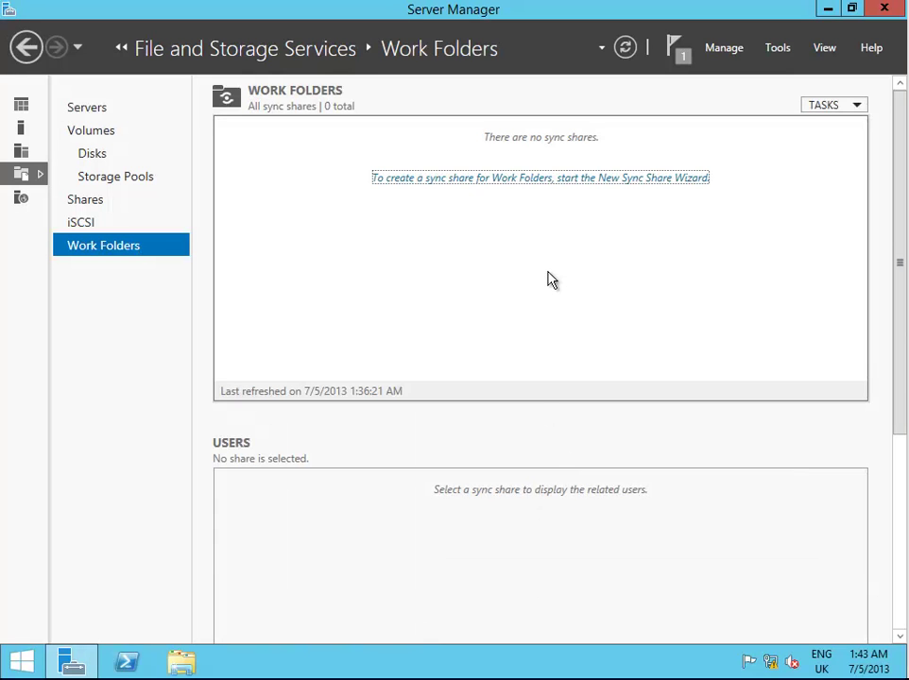
click(597, 178)
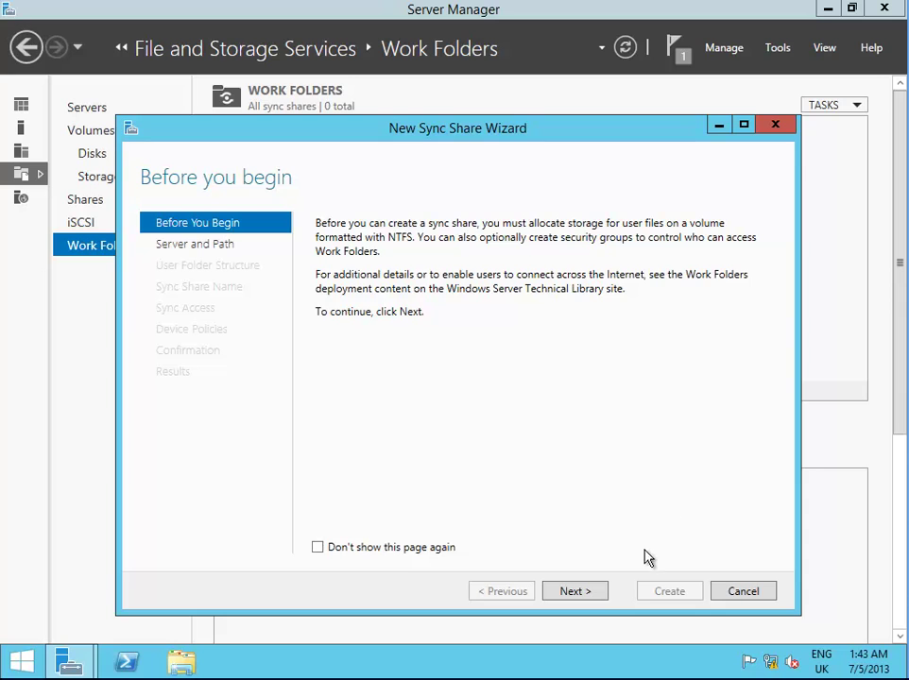
click(585, 593)
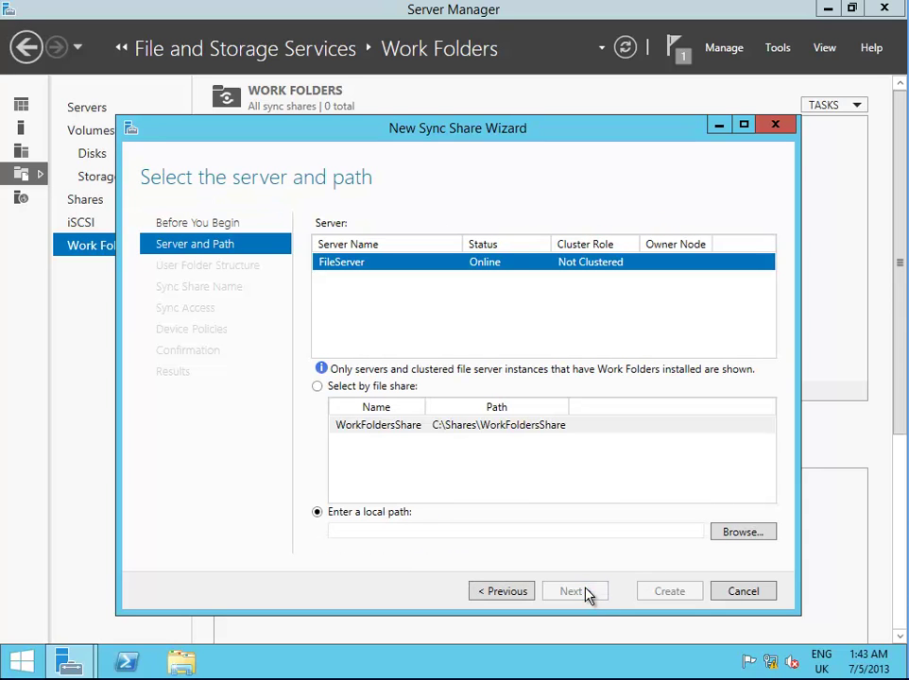
Set the sync share's local path to C:\Work Folders
click(316, 386)
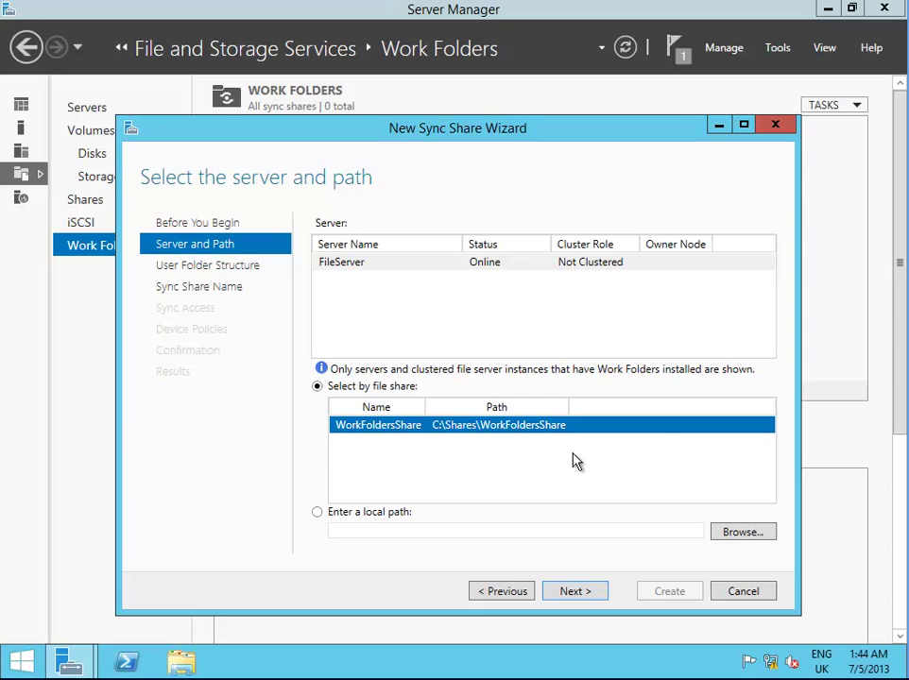
click(317, 512)
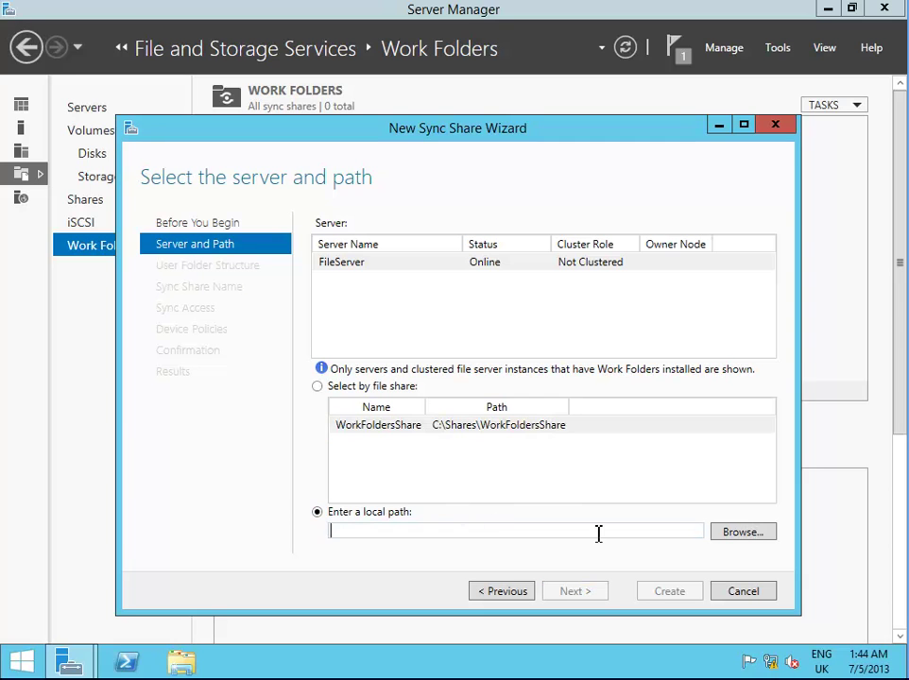
click(743, 534)
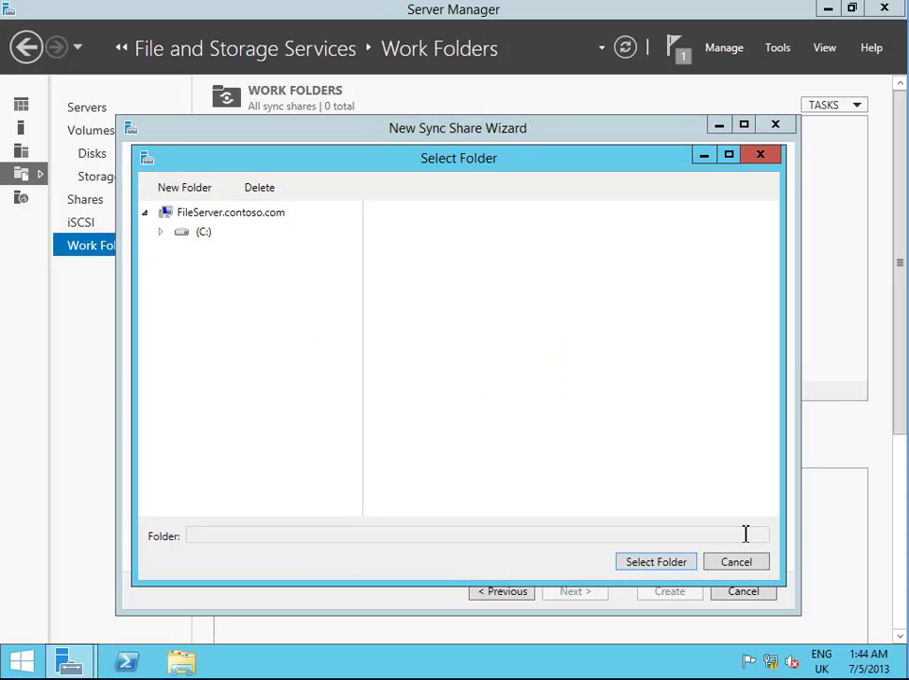
click(182, 235)
click(406, 409)
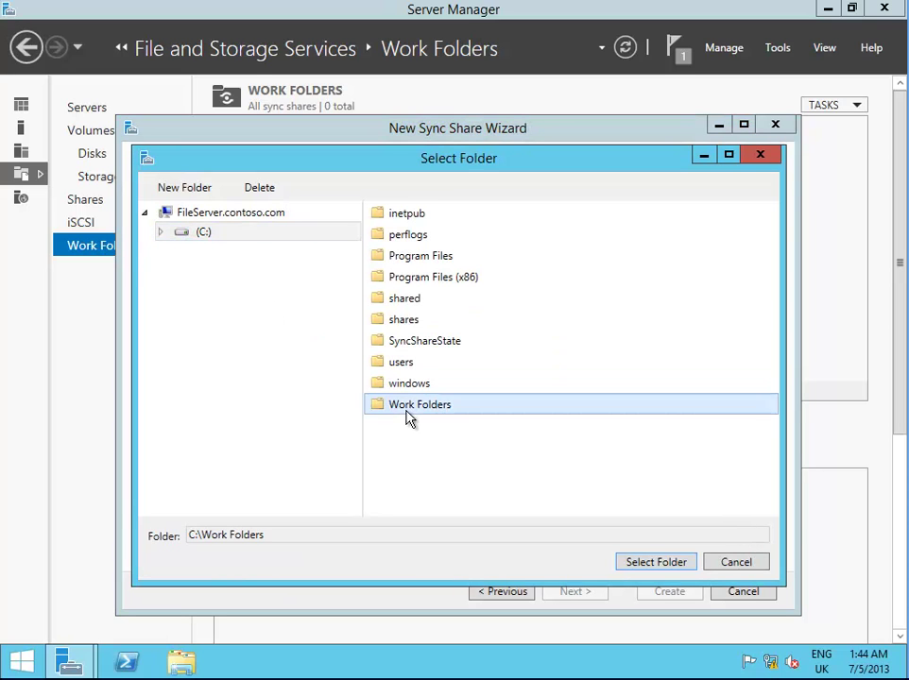
click(684, 572)
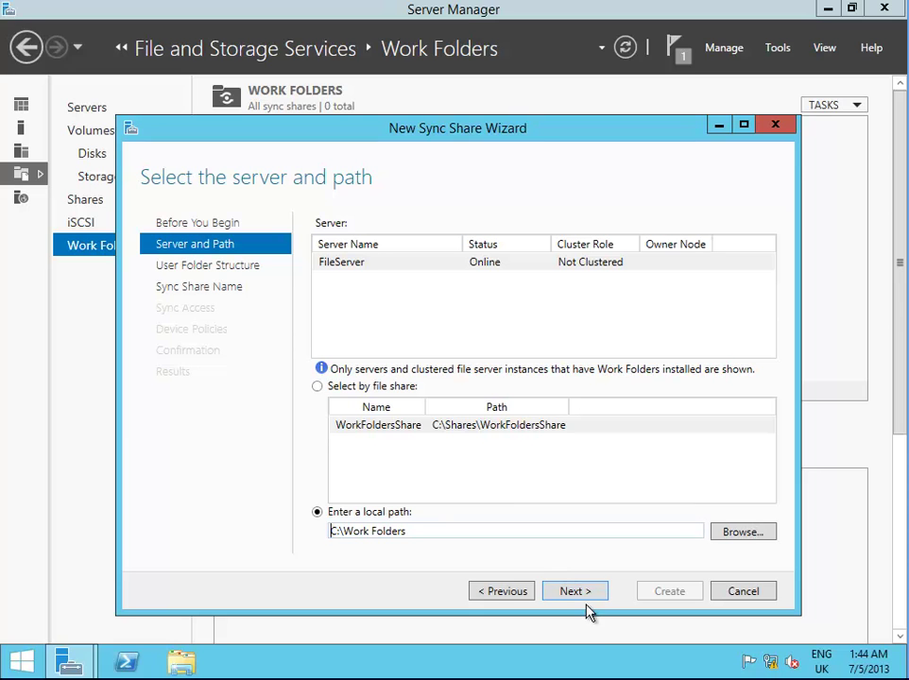
Keep User alias as the user folder naming format and continue to the share name
click(591, 595)
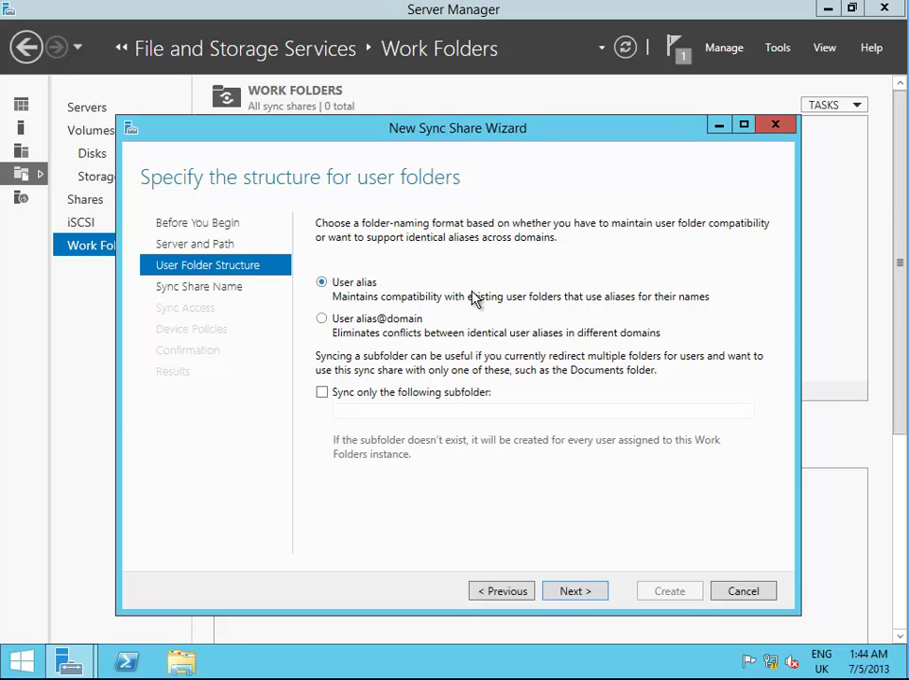
click(324, 320)
click(322, 283)
click(598, 593)
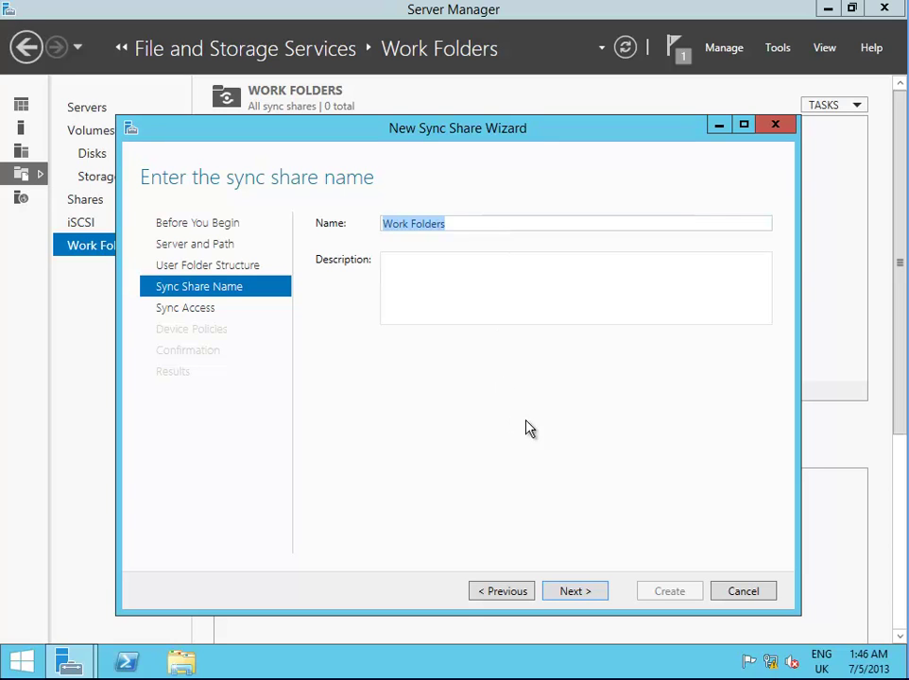
Keep the name Work Folders and grant the Domain Users group sync access
click(588, 594)
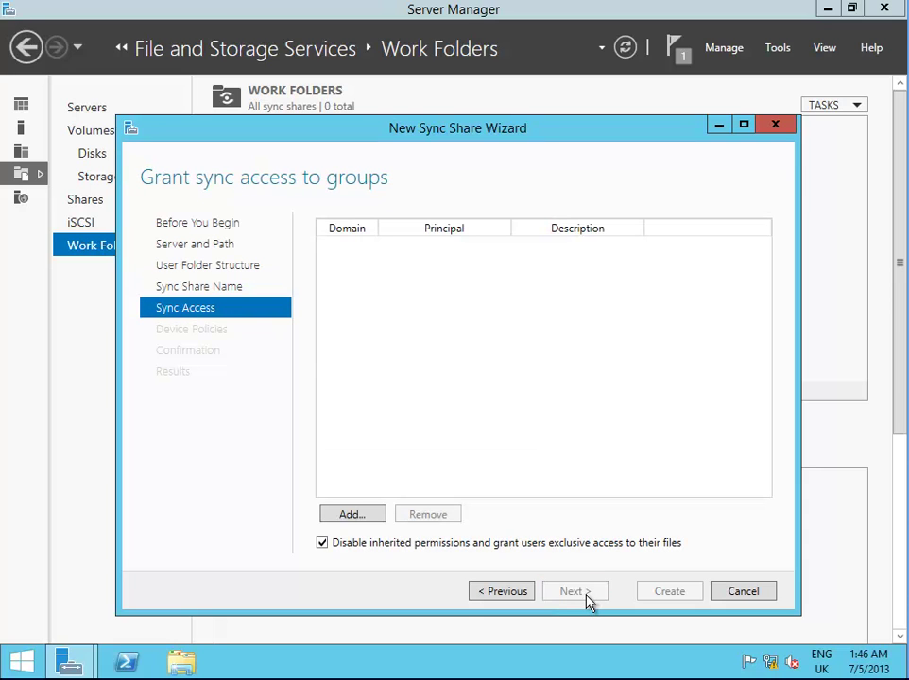
click(371, 519)
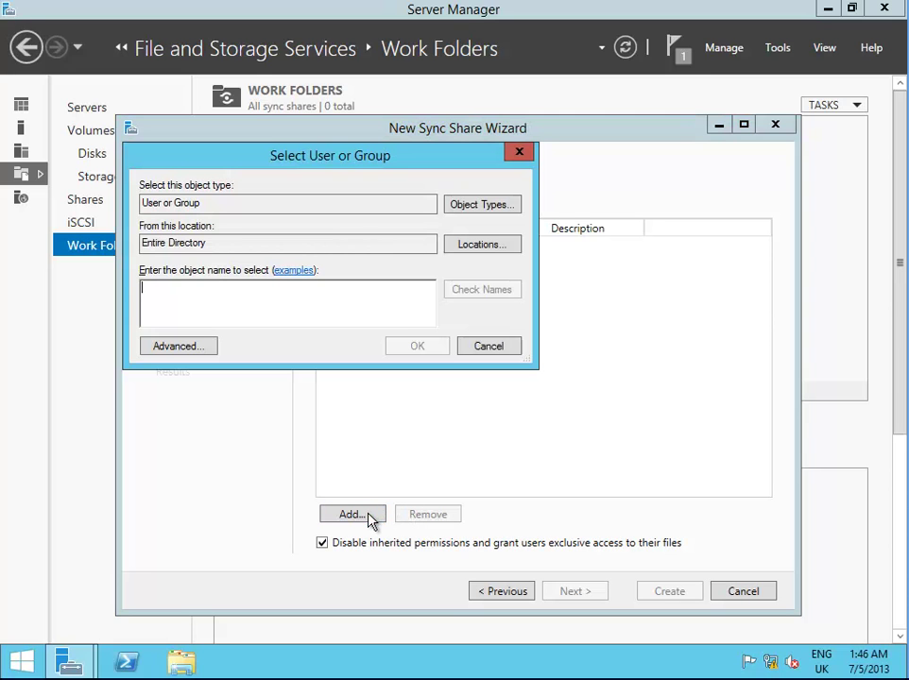
text(domain)
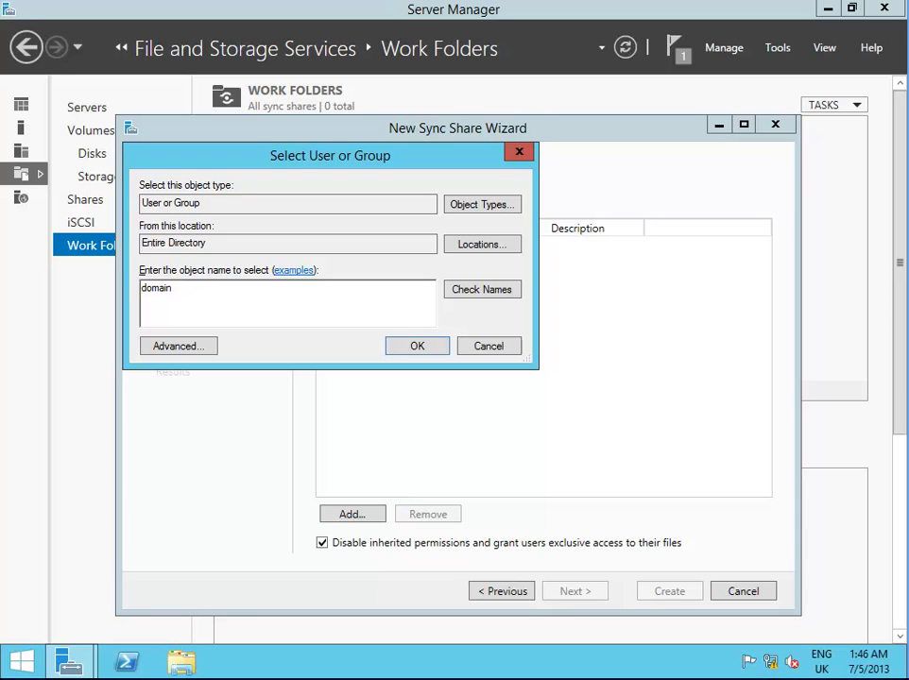
text( users)
click(469, 292)
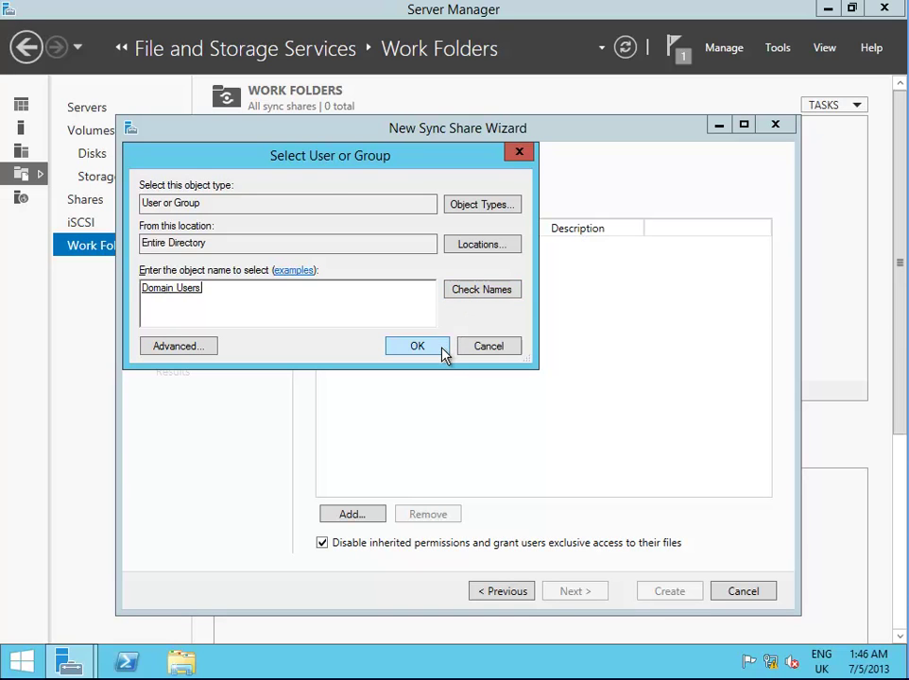
click(416, 347)
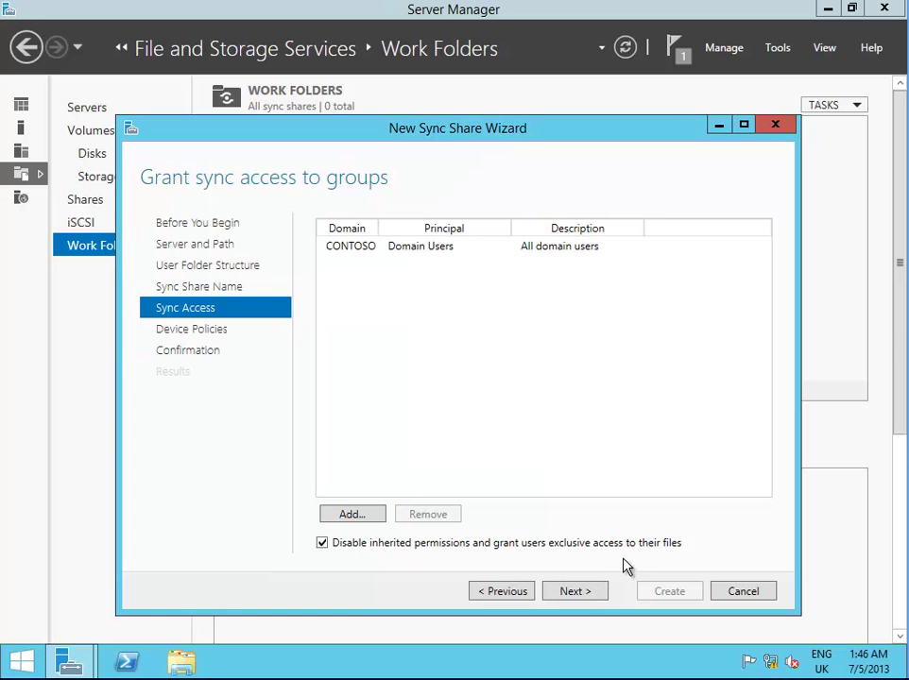
click(582, 595)
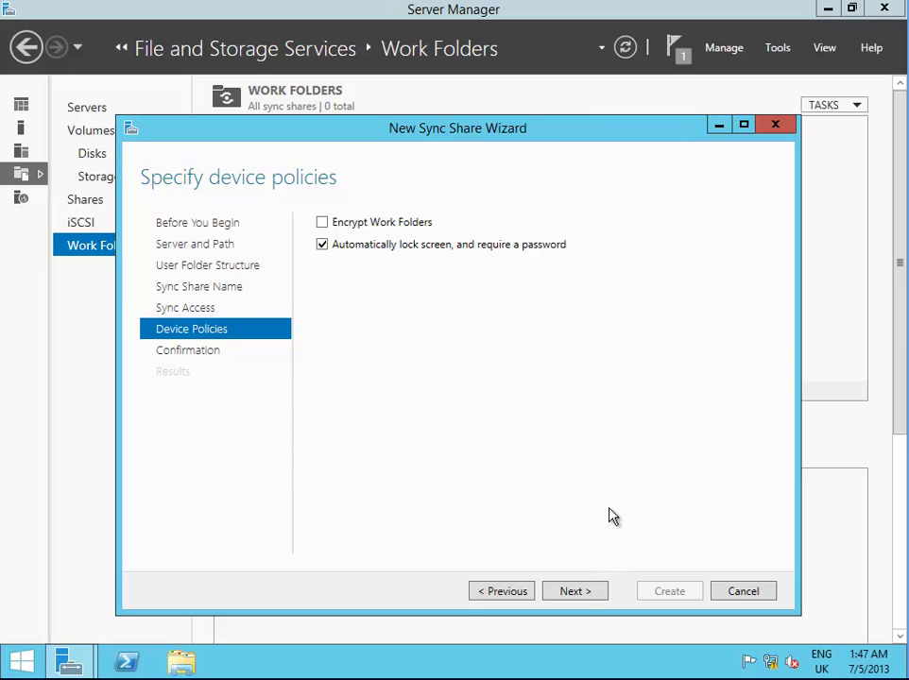
Review the confirmation summary and create the sync share with encryption off and screen lock required
click(591, 597)
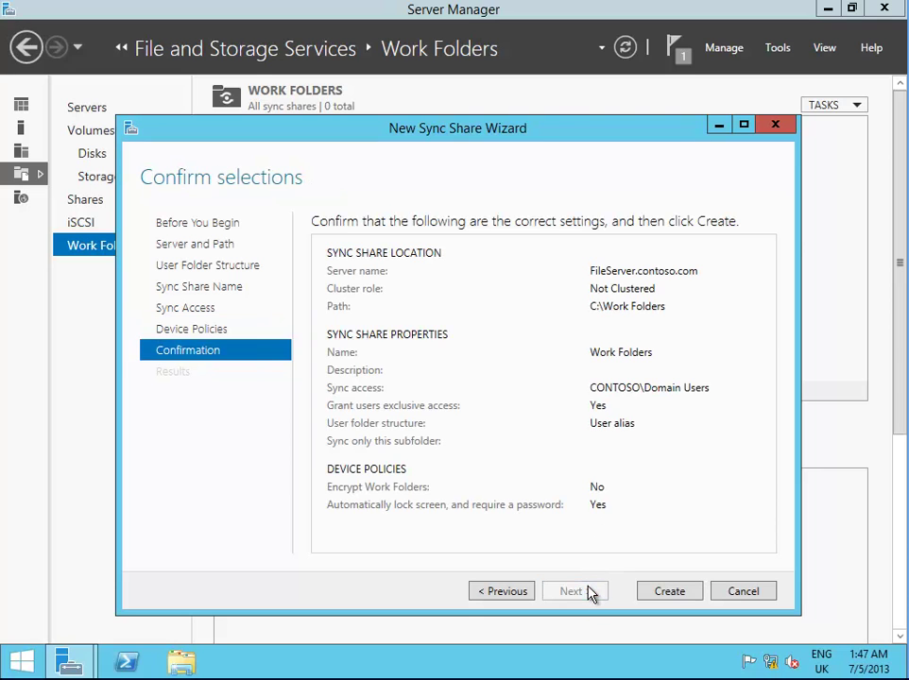
click(677, 593)
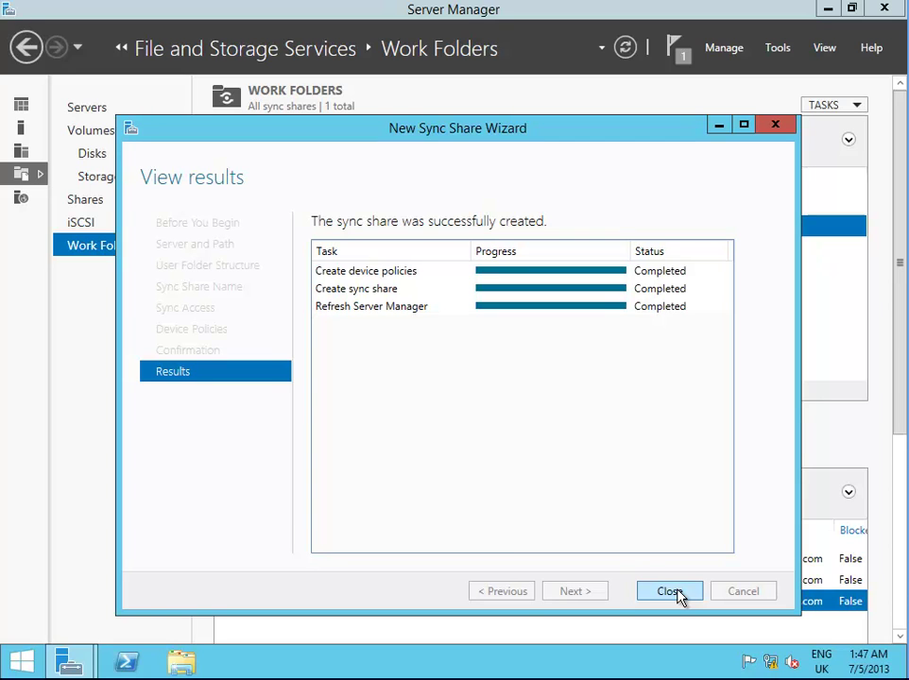
Close the finished wizard and browse to C:\Work Folders on the server to confirm it is empty
click(676, 593)
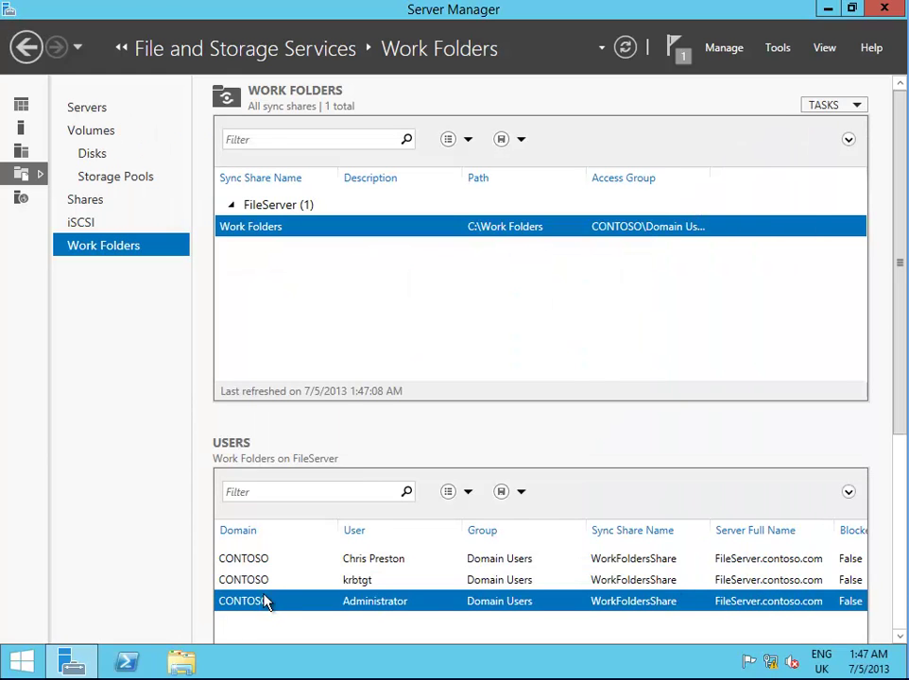
click(181, 662)
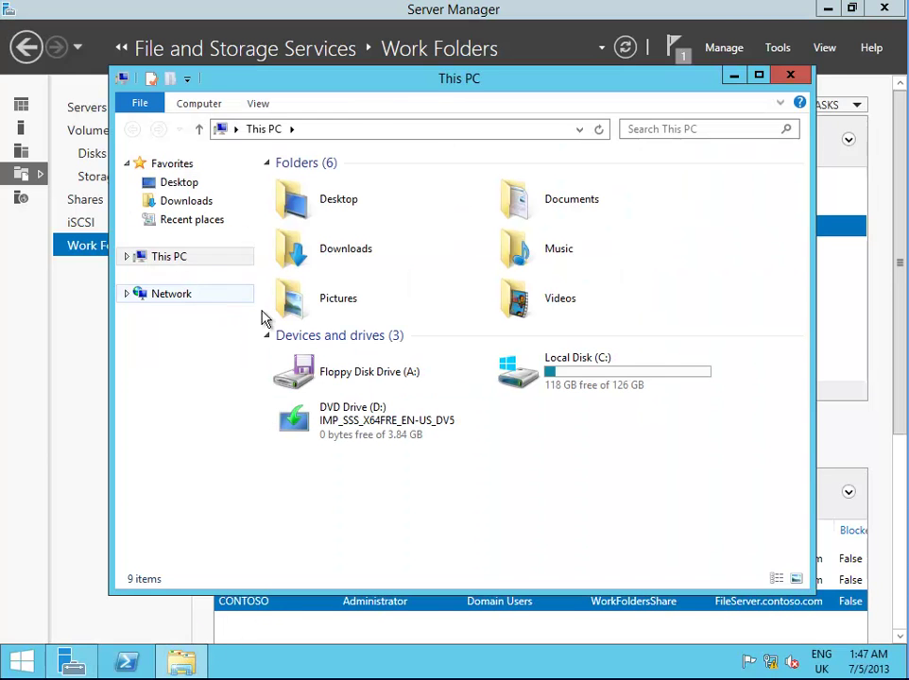
double_click(628, 384)
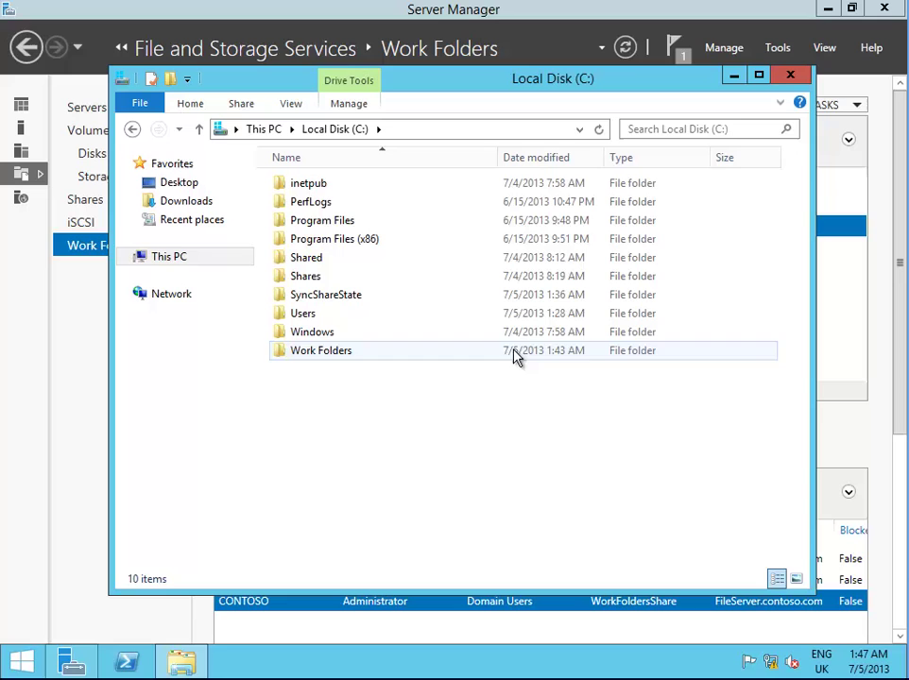
double_click(397, 356)
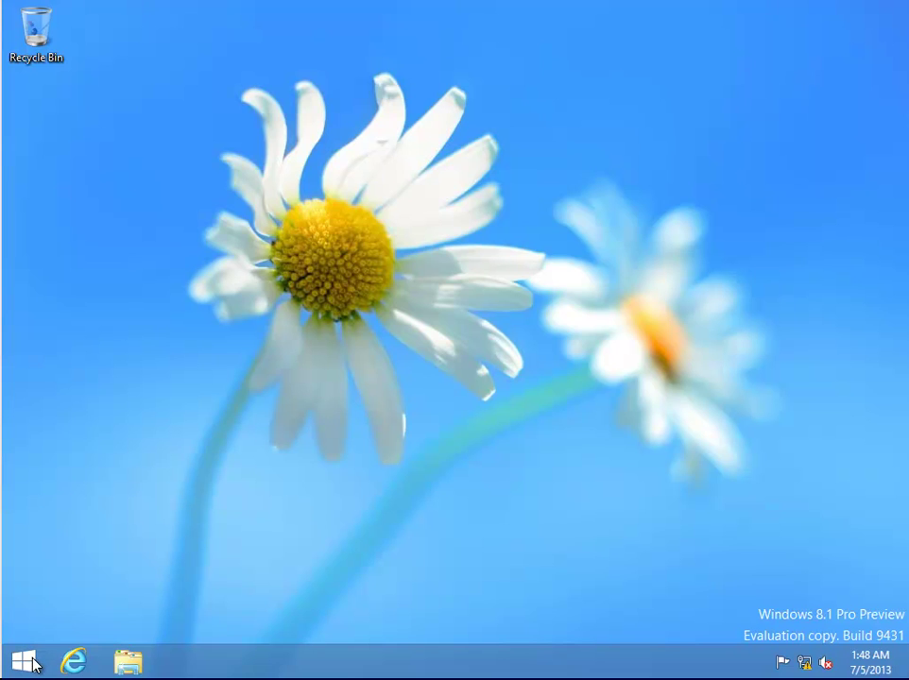
From the Start right-click menu, open Control Panel's Work Folders page and choose Set up Work Folders
right_click(32, 665)
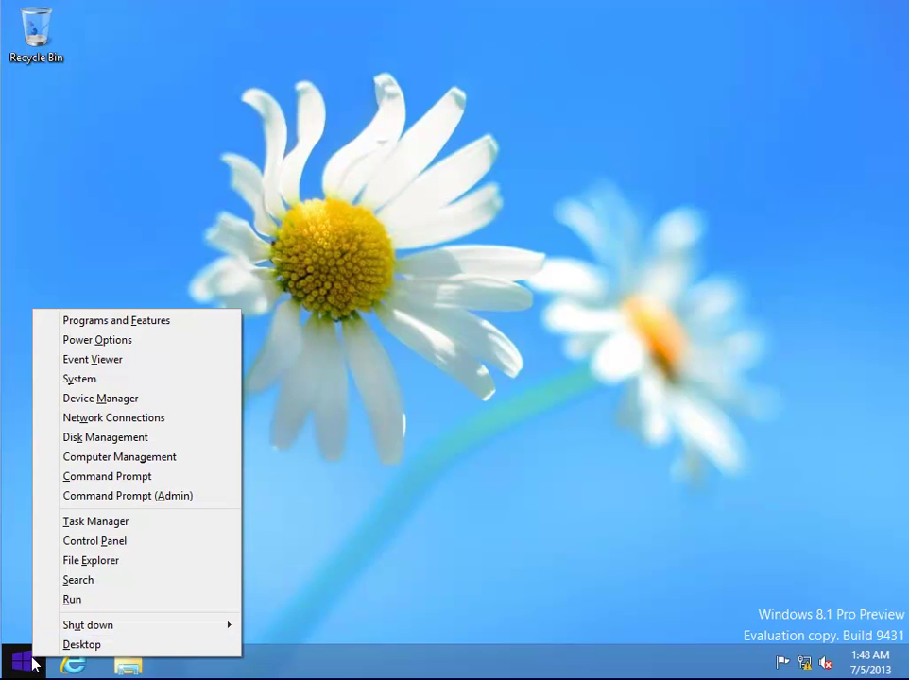
click(128, 544)
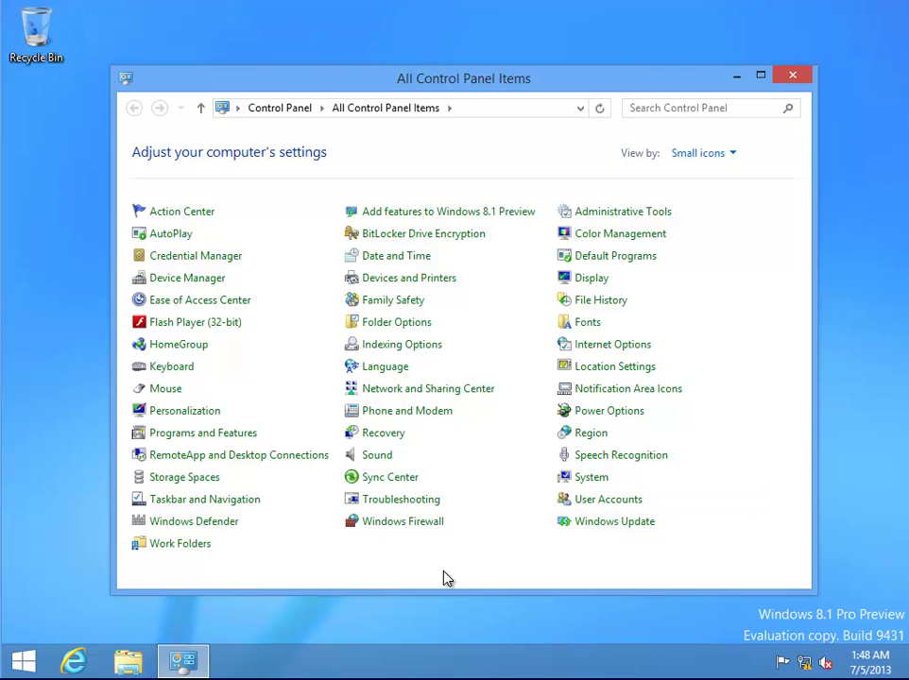
click(174, 548)
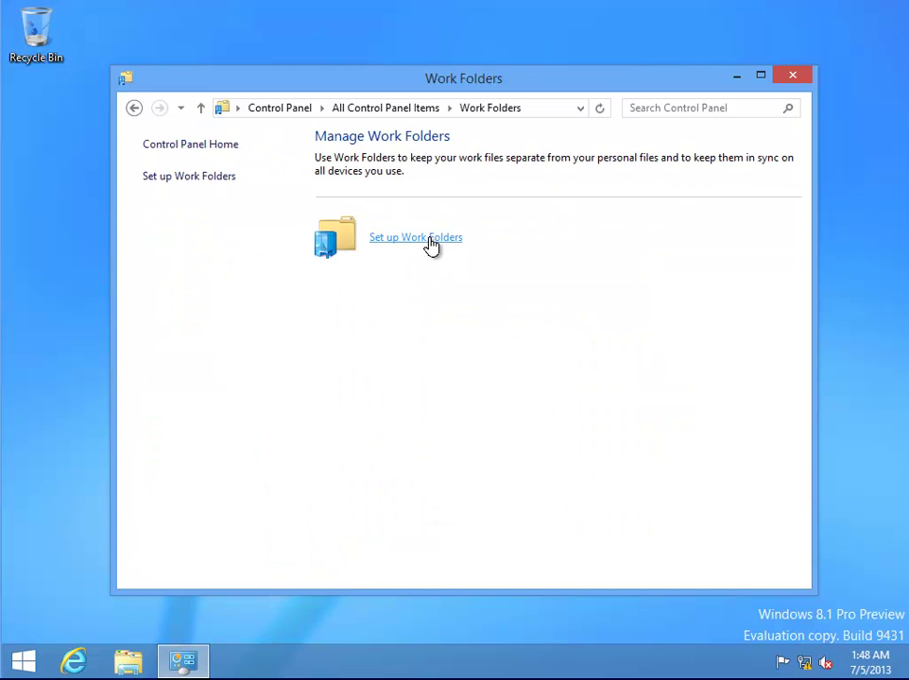
click(429, 245)
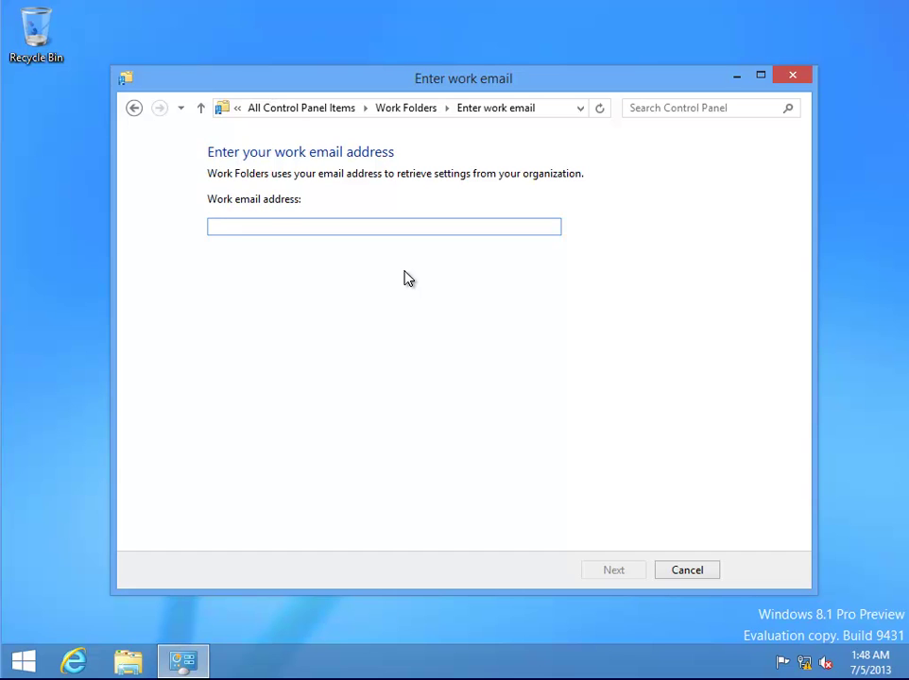
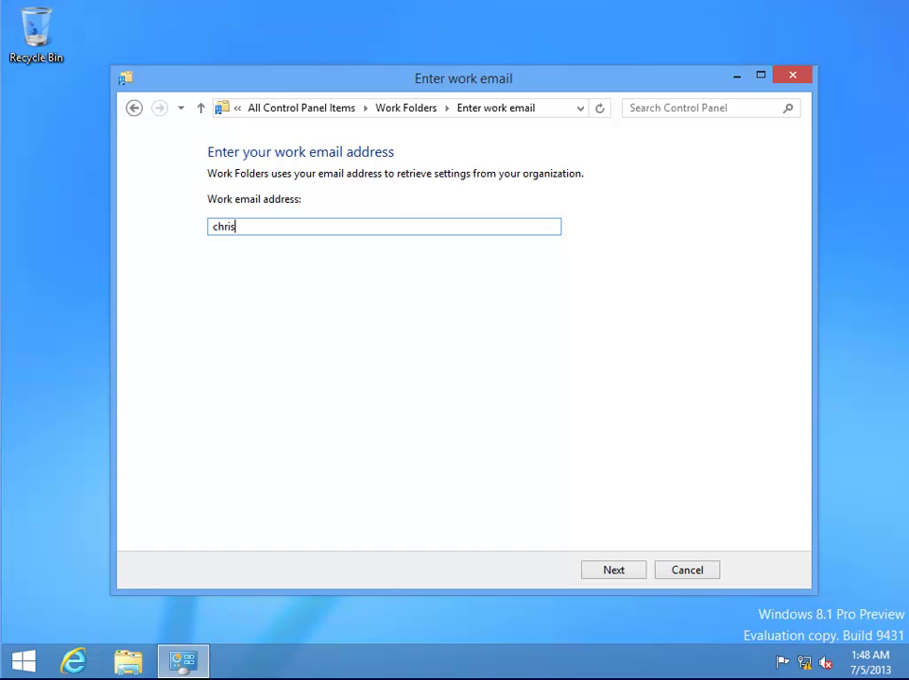
Enter the user's work e-mail address and continue to the Work Folders URL page
click(619, 573)
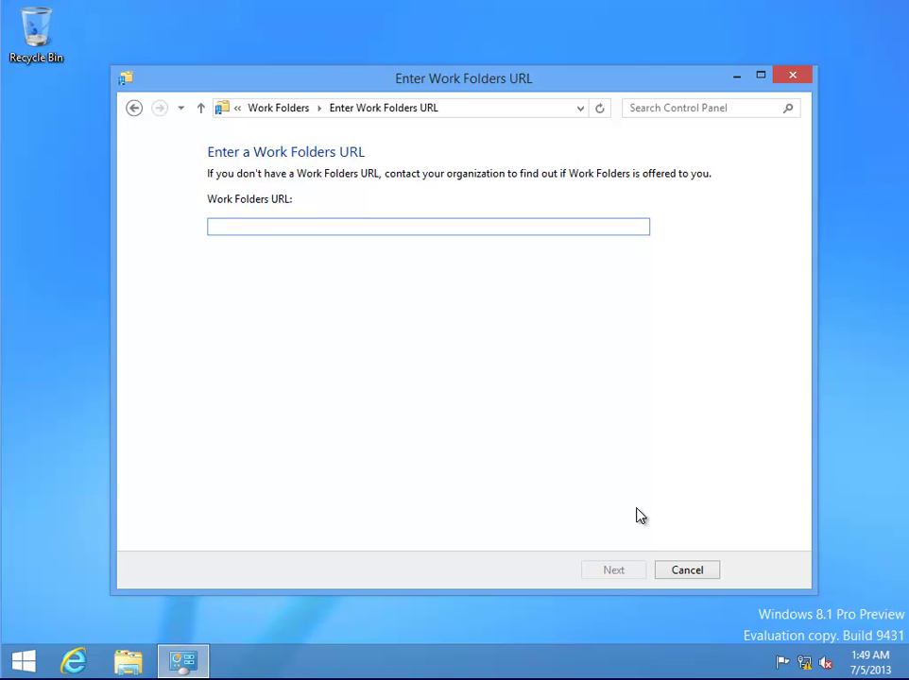
text(https)
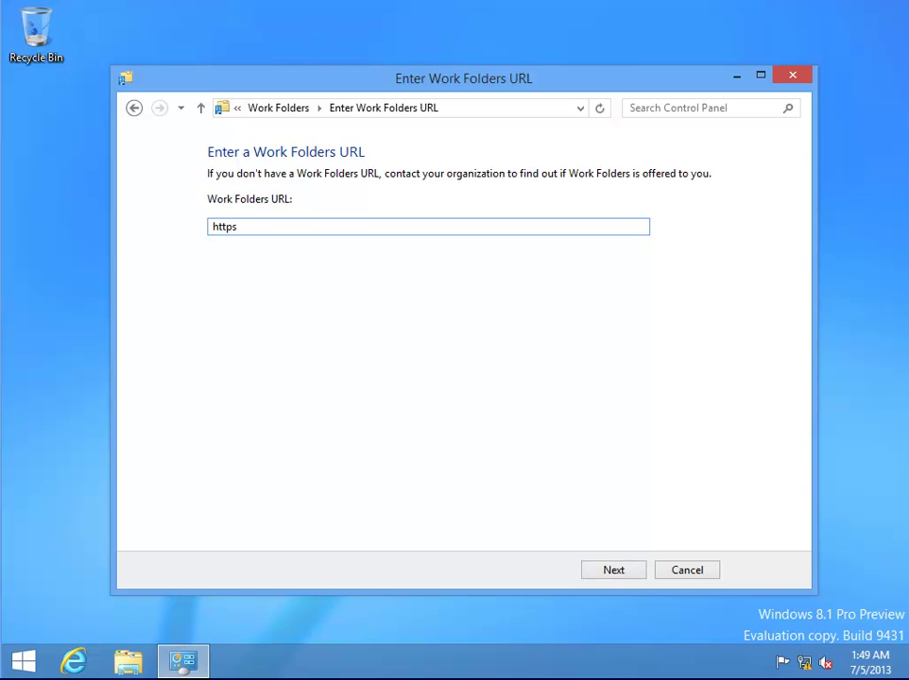
text(://fileserver.contoso.com)
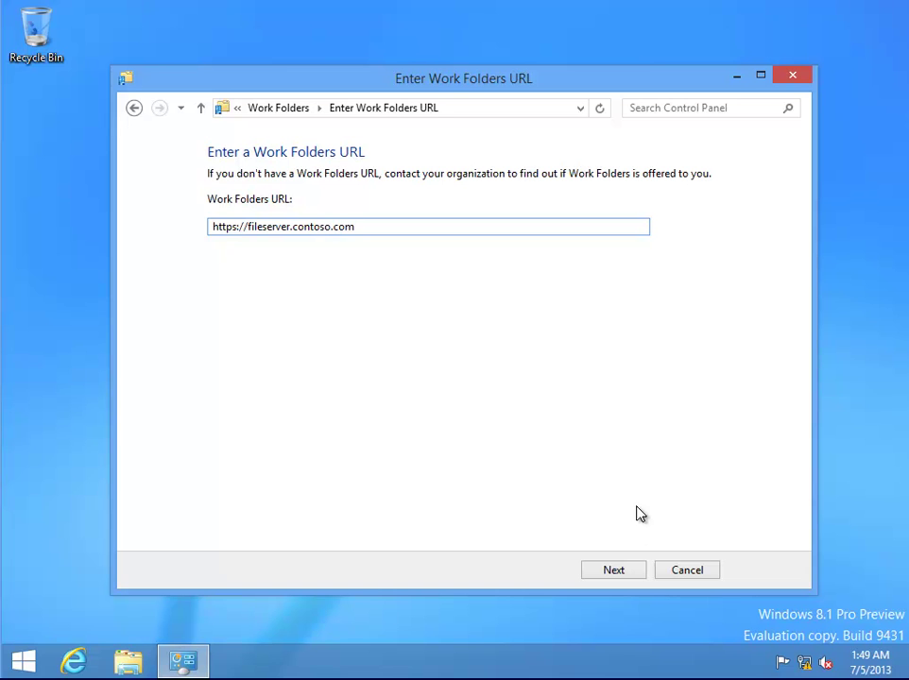
click(628, 574)
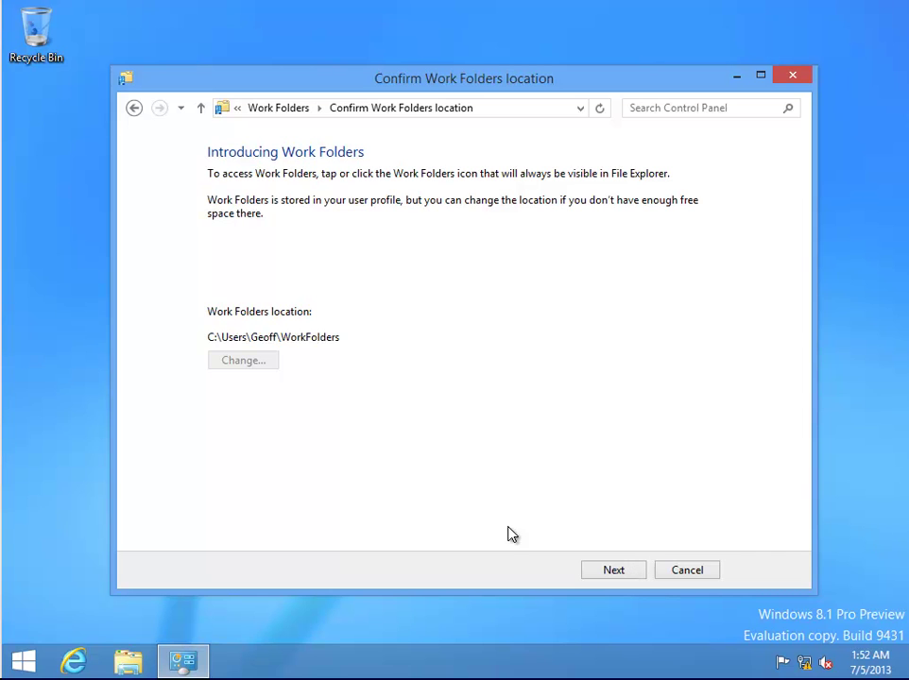
Keep the default WorkFolders location, accept the security policies, and complete the setup
click(616, 571)
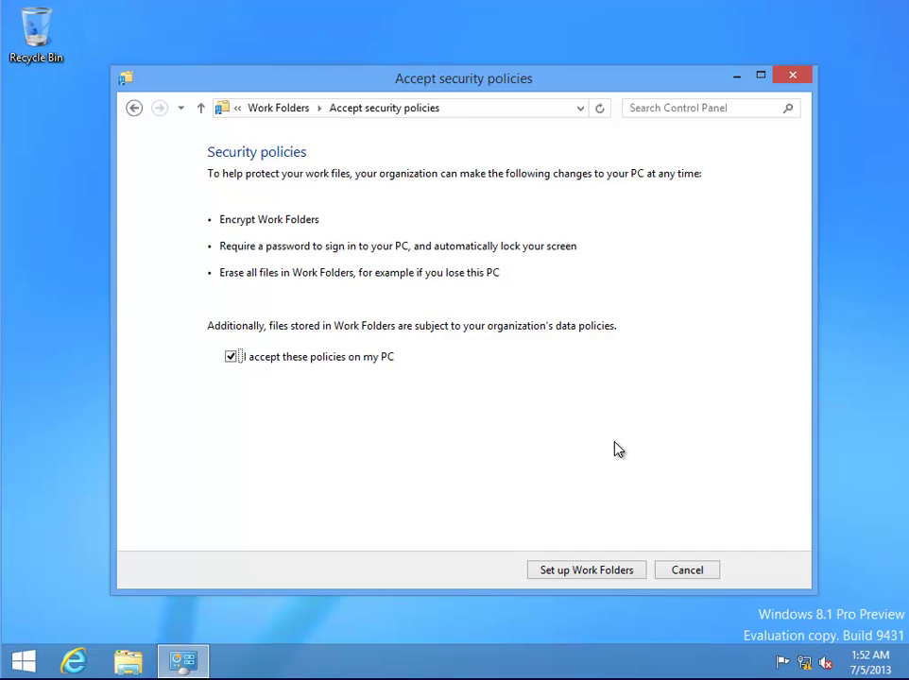
click(232, 356)
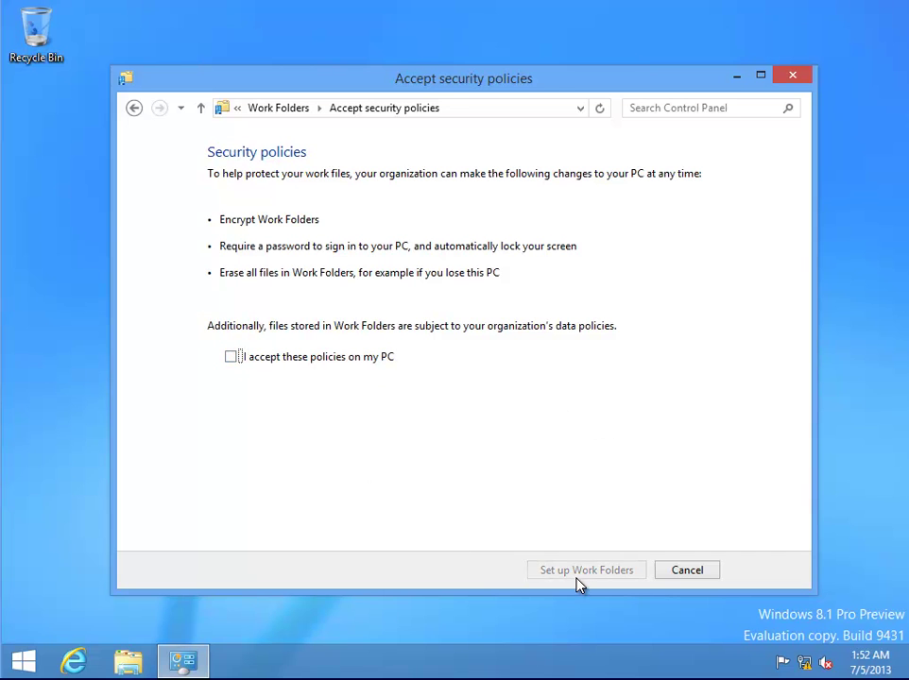
click(234, 357)
click(589, 571)
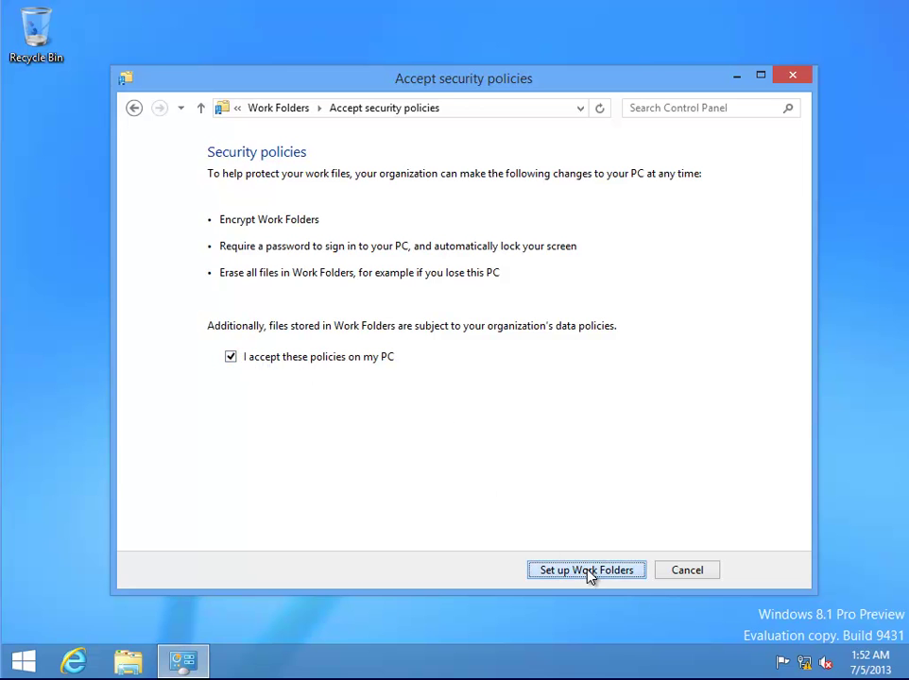
click(589, 571)
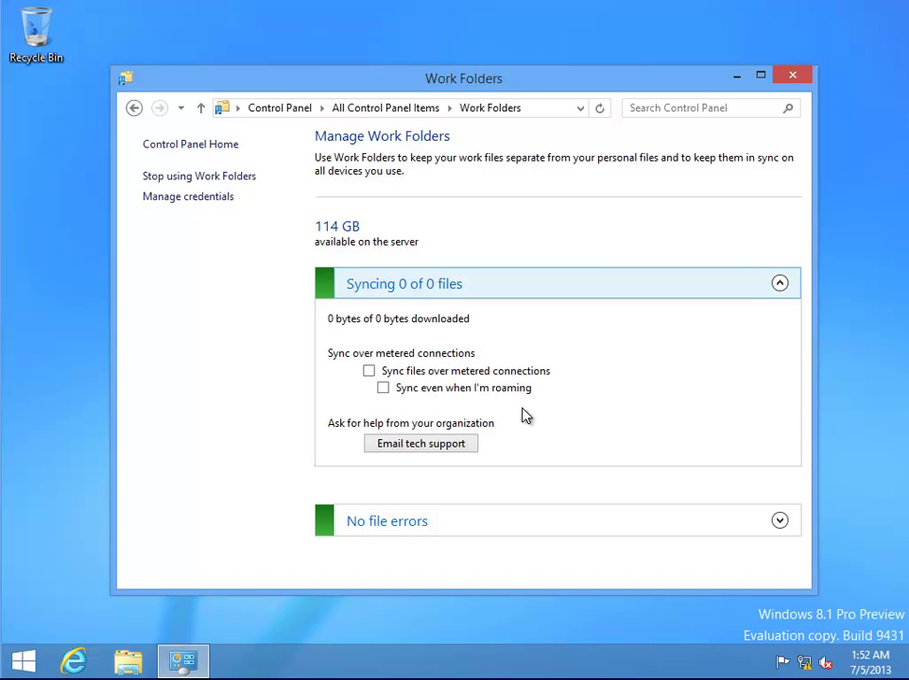
Browse File Explorer to the user's local WorkFolders folder under C:\Users
click(128, 663)
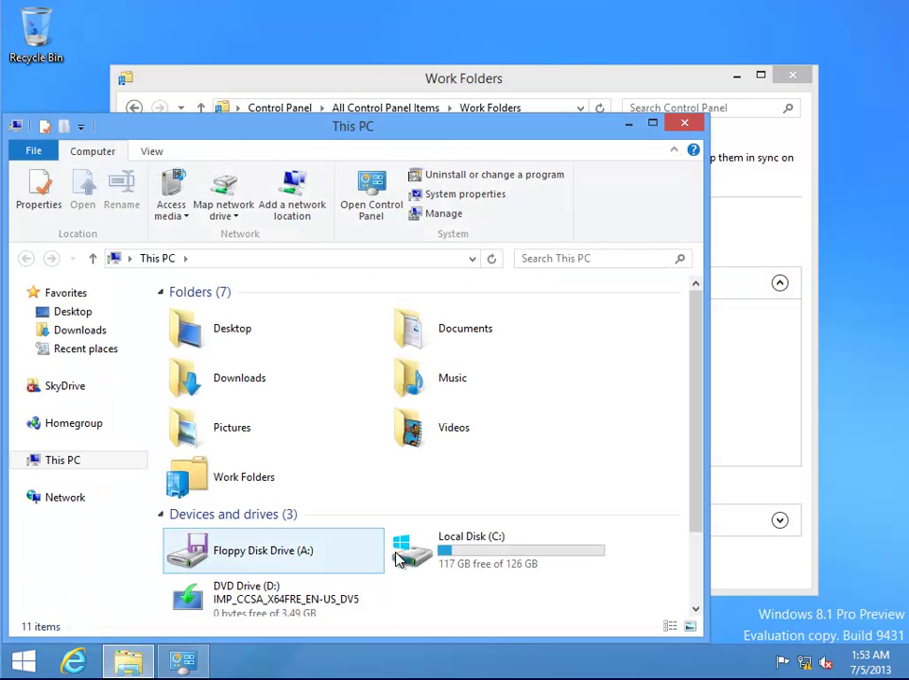
double_click(505, 566)
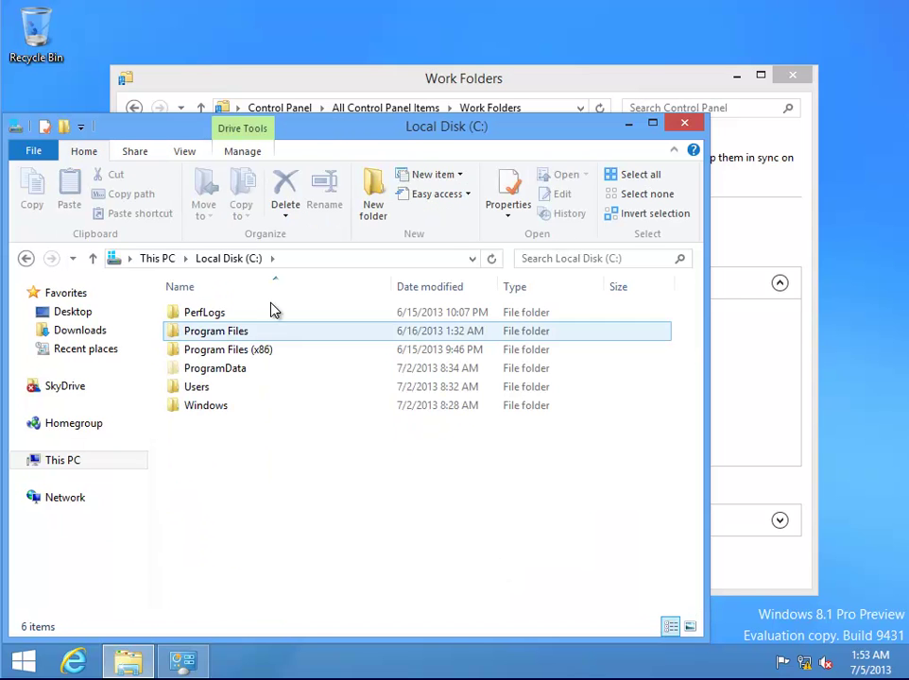
click(263, 405)
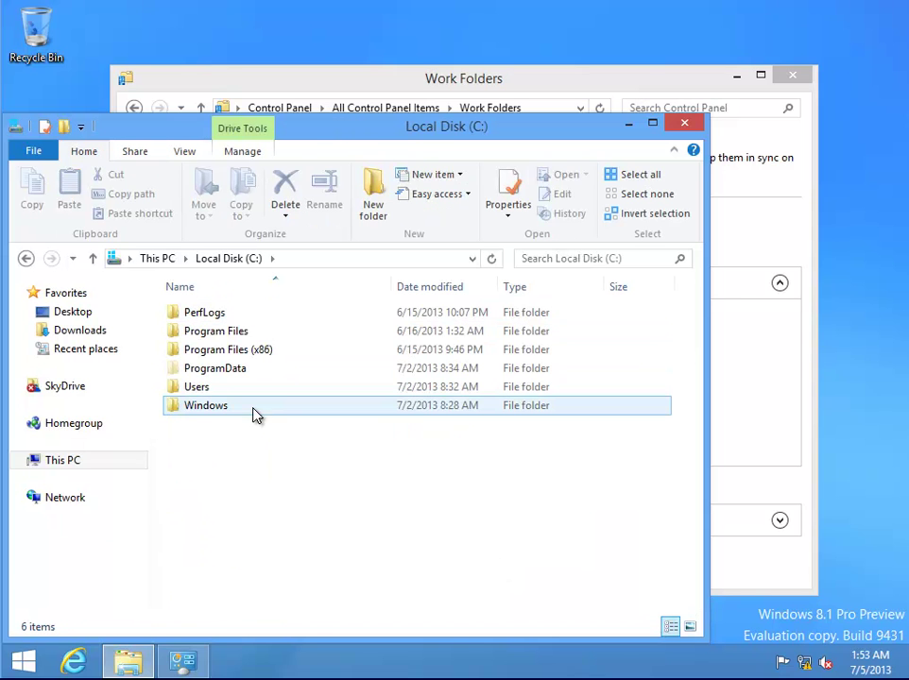
double_click(257, 389)
click(236, 349)
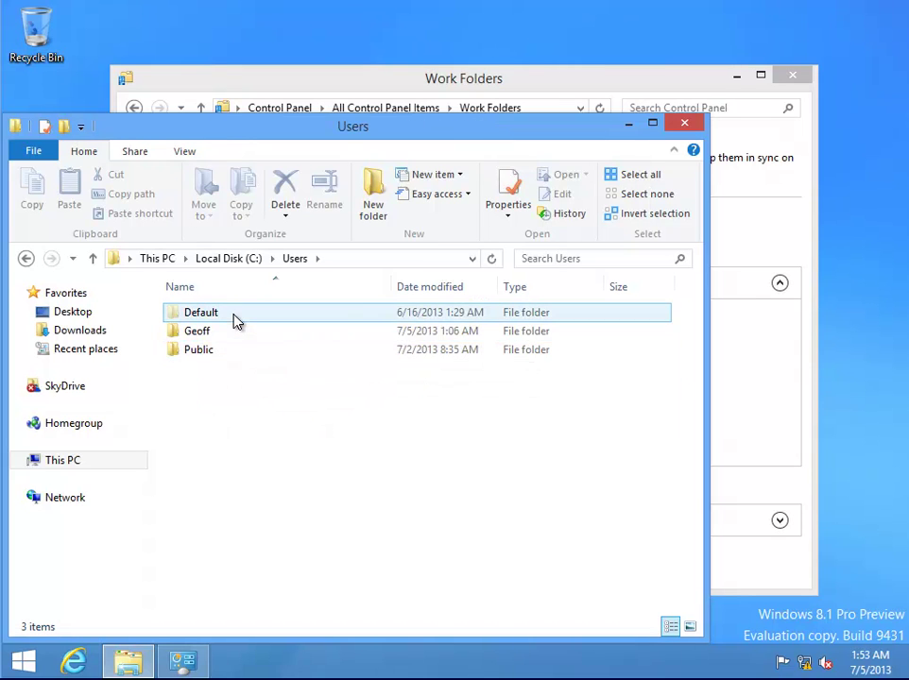
double_click(225, 333)
double_click(284, 556)
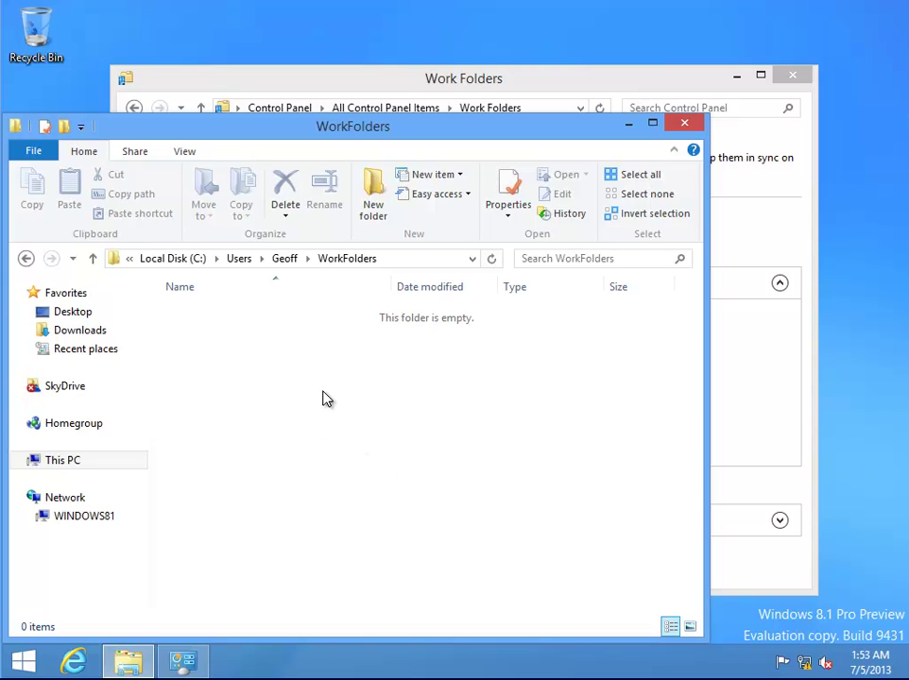
Create a New Text Document in WorkFolders, close Explorer, and check Work Folders shows no file errors
right_click(324, 395)
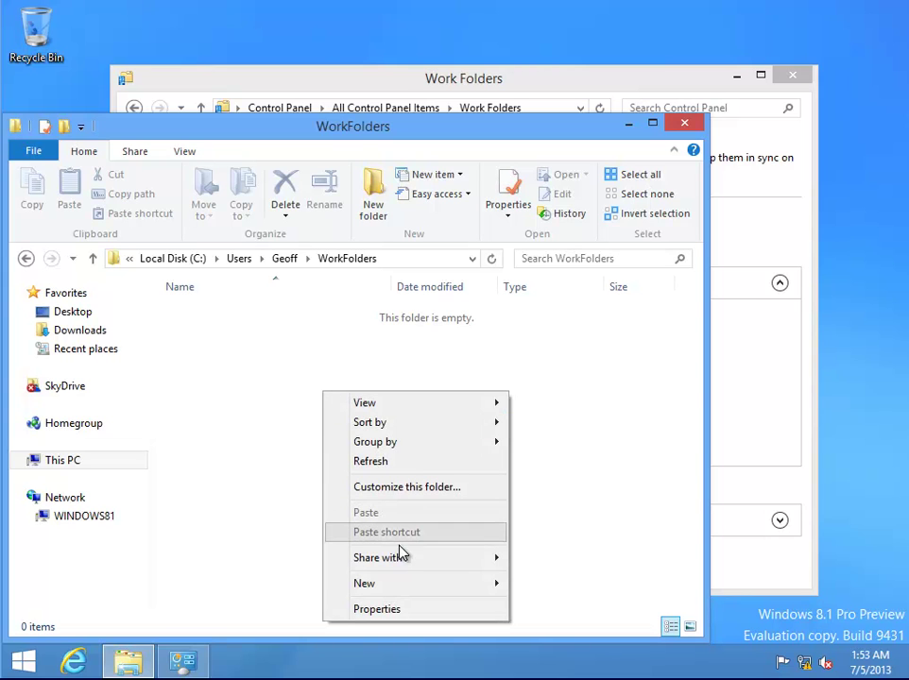
mouse_move(410, 590)
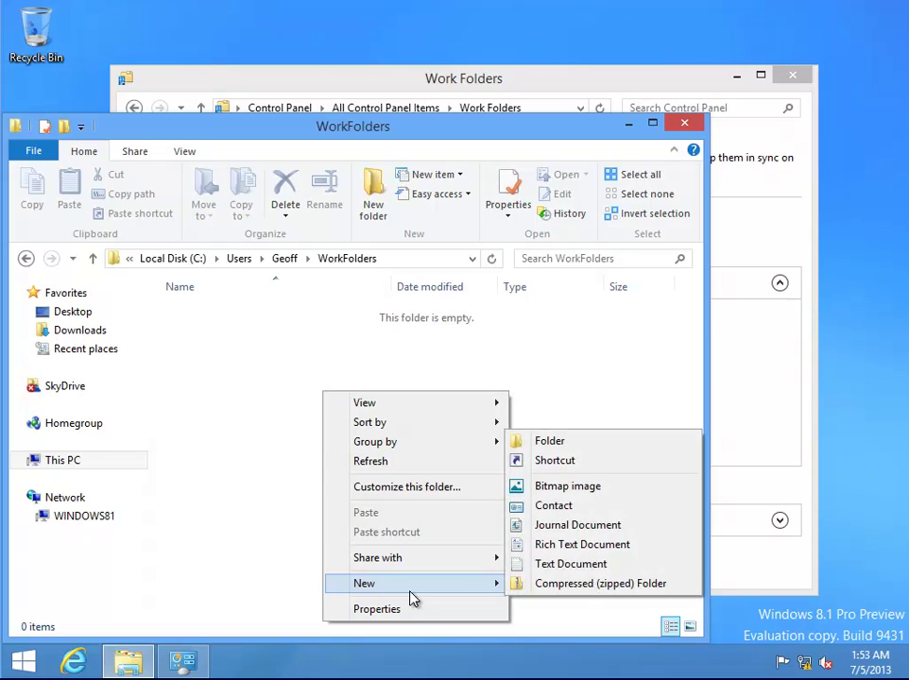
click(606, 564)
click(401, 483)
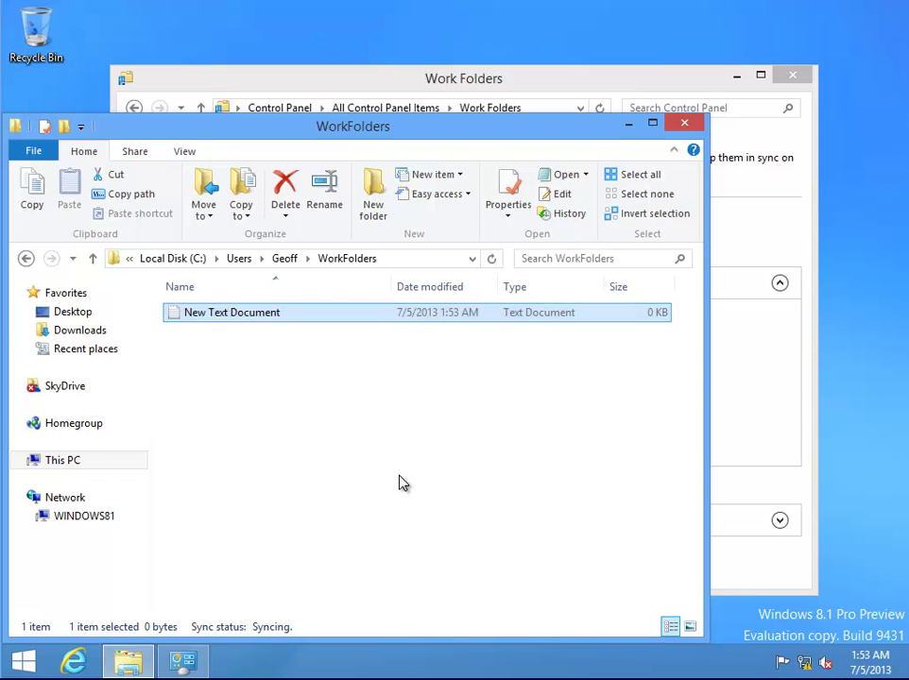
click(401, 483)
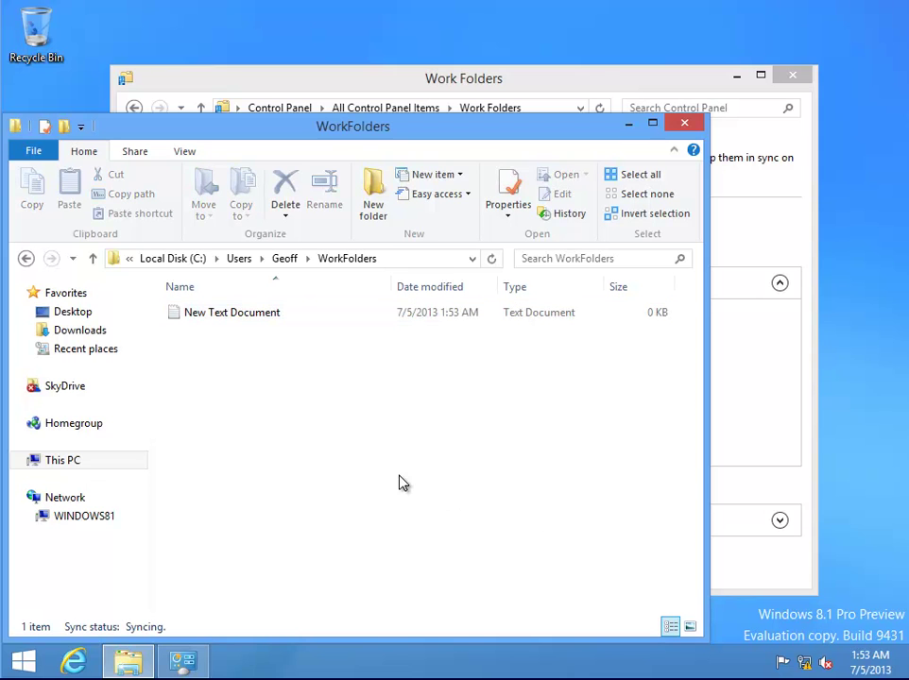
click(691, 124)
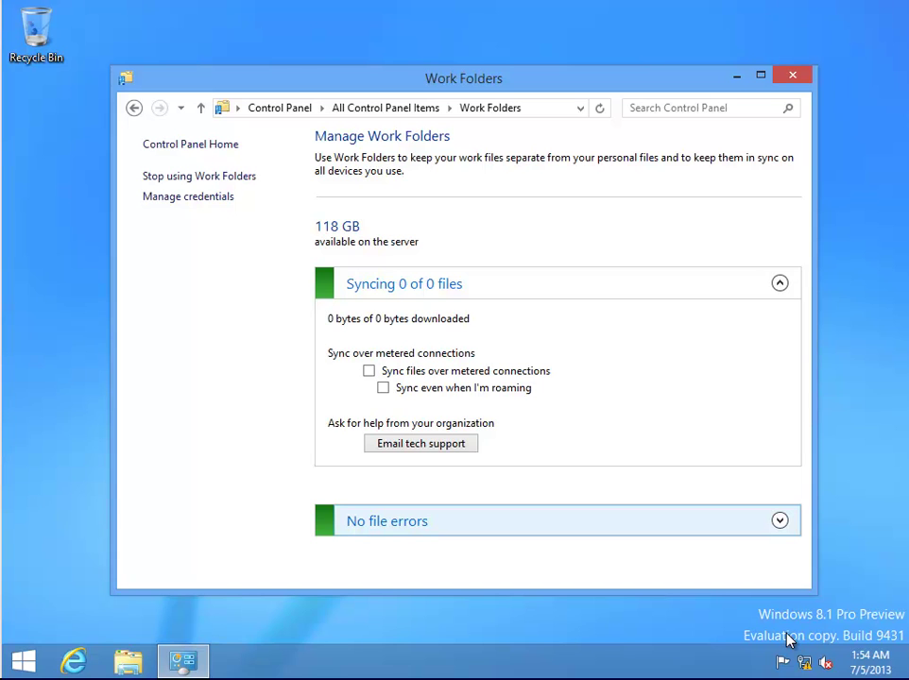
click(784, 522)
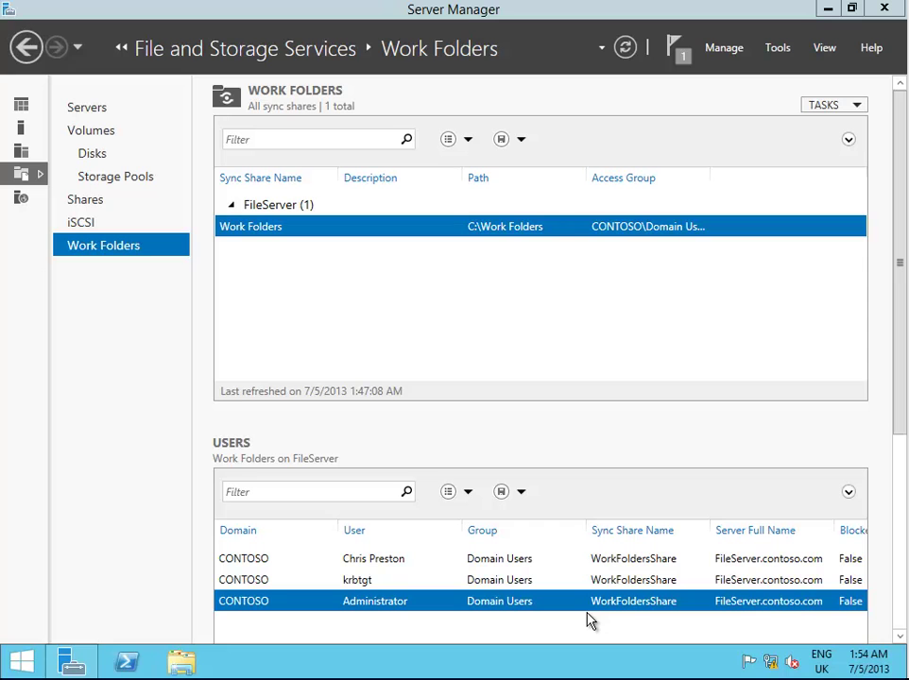
On the server, open C:\Work Folders and grant permanent access to the client user's synced folder
click(180, 663)
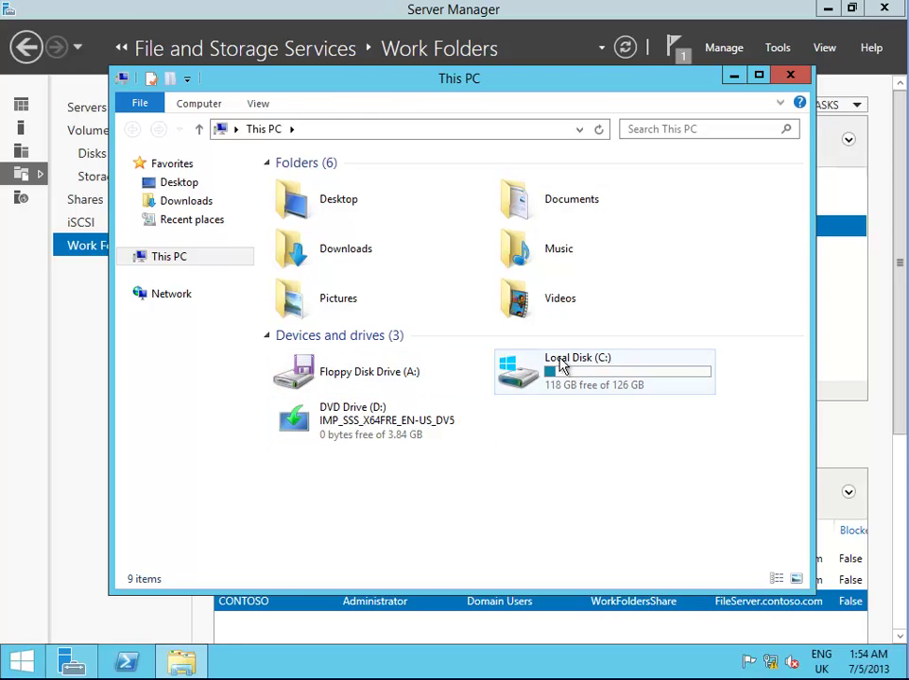
double_click(567, 369)
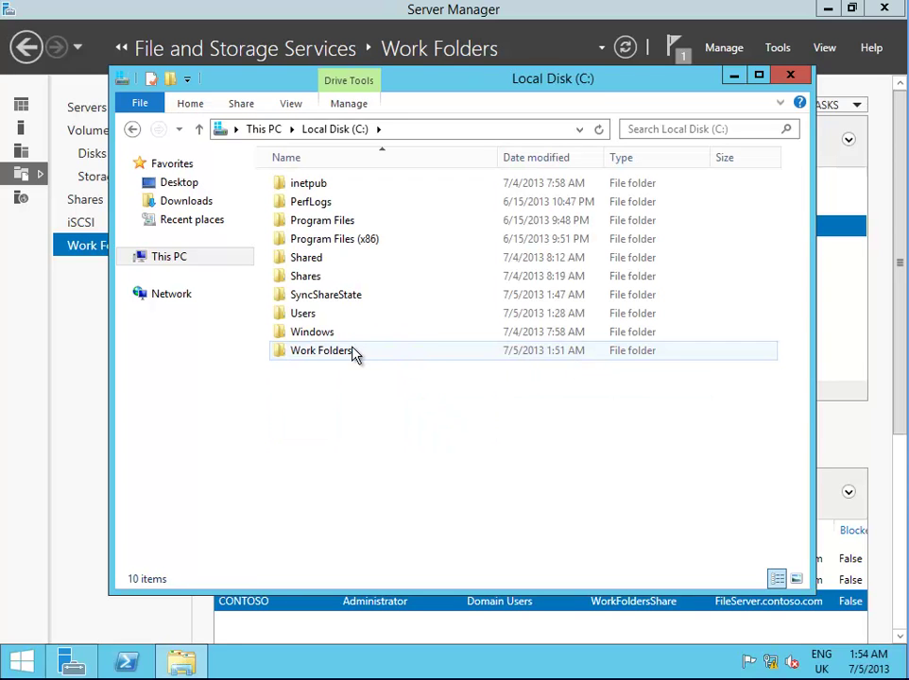
double_click(321, 350)
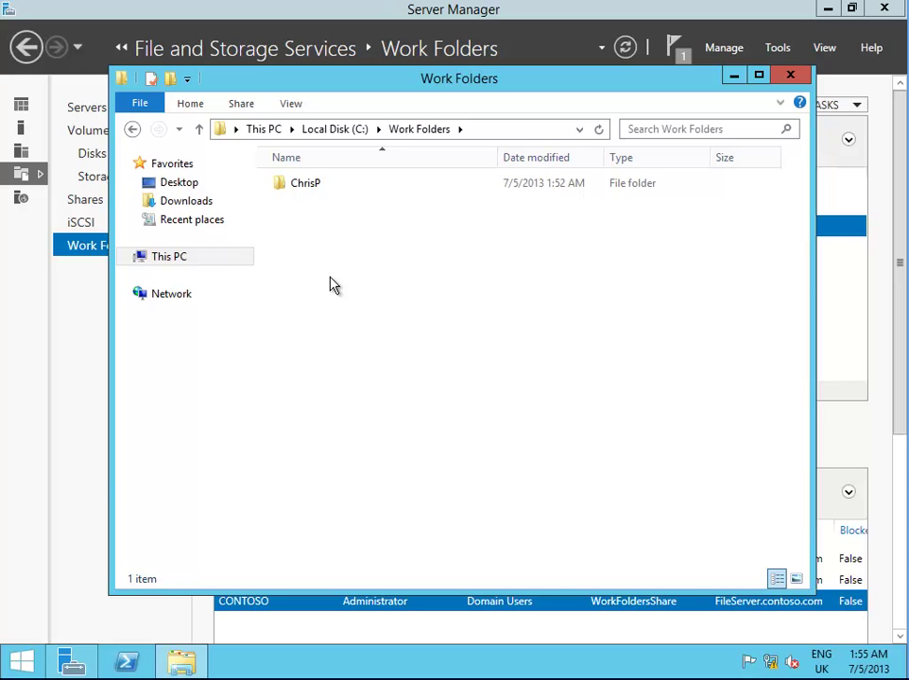
double_click(307, 192)
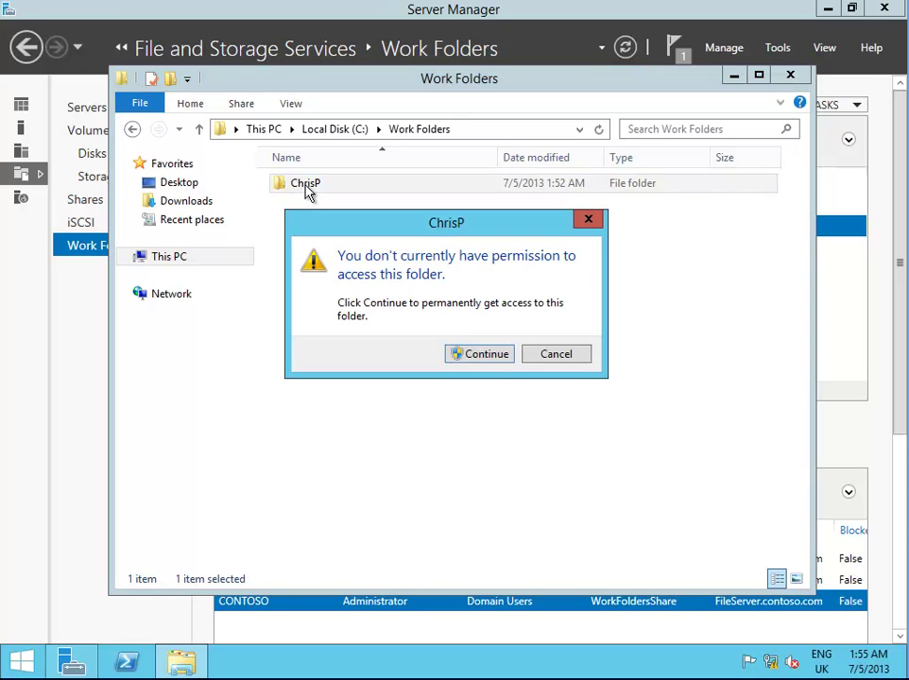
click(480, 359)
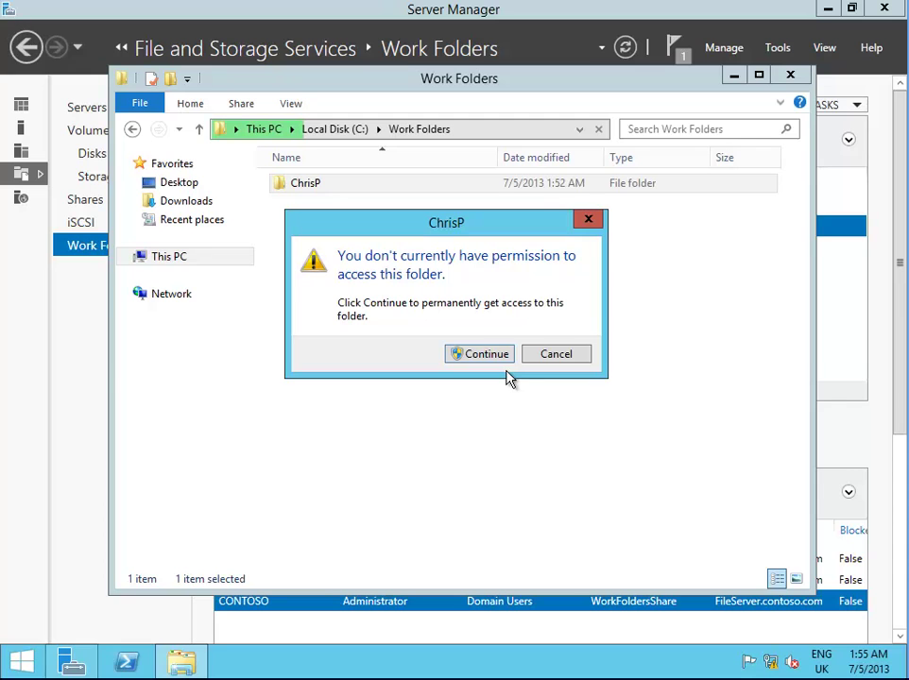
click(558, 354)
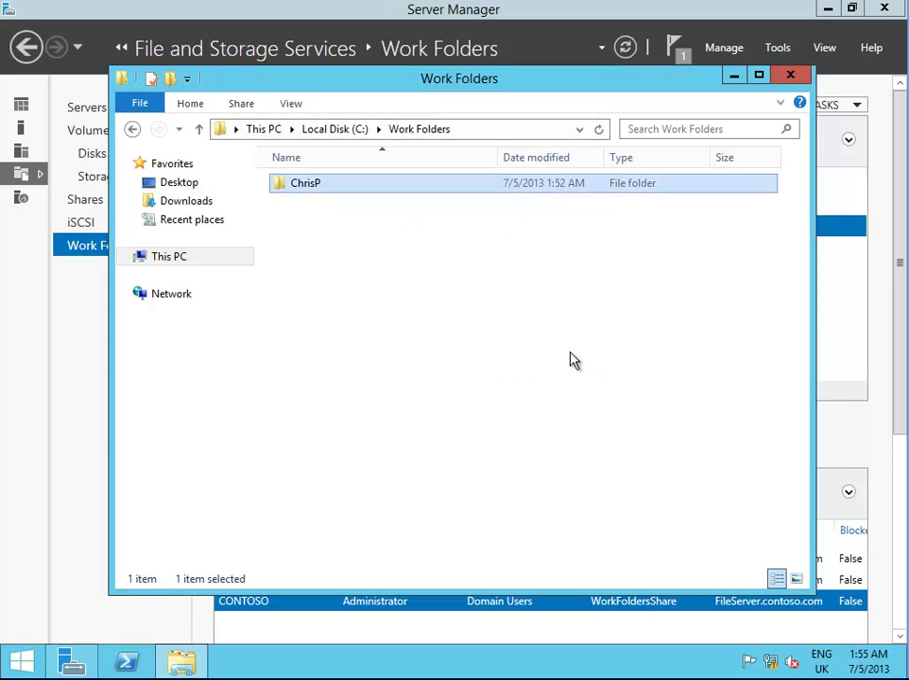